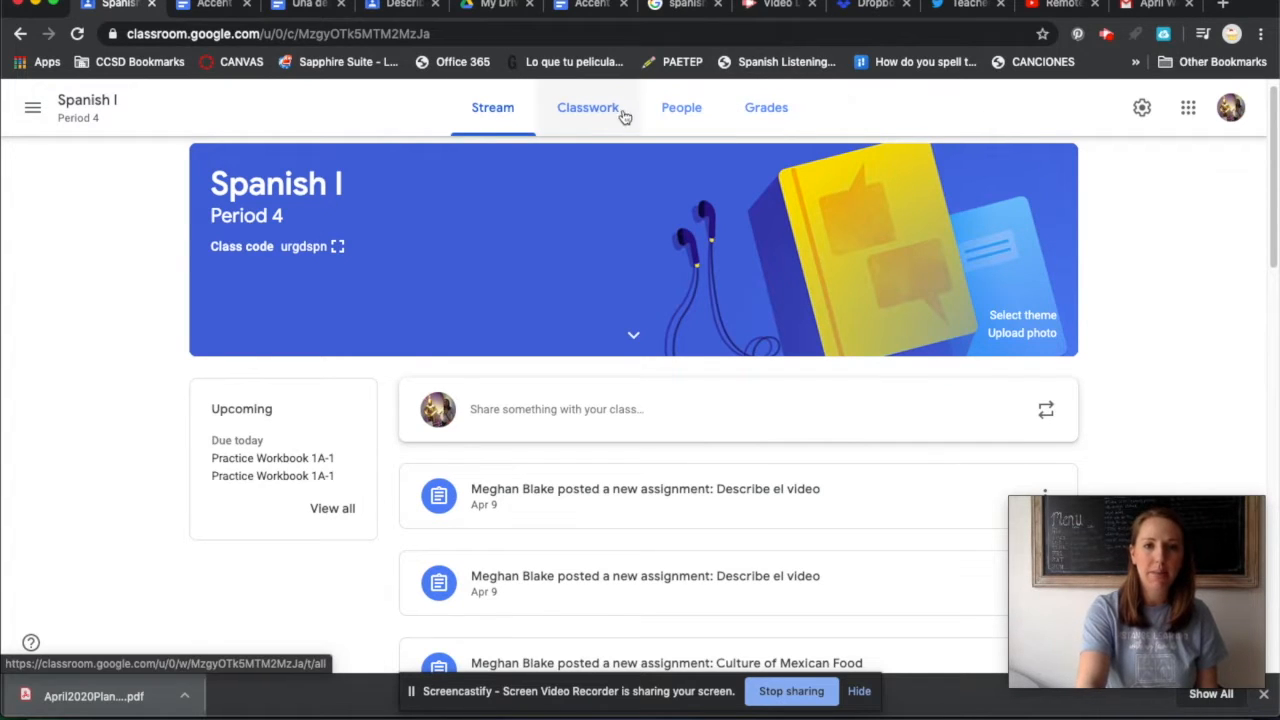
Open the Spanish I classwork list and view the video attached to the Describe el video assignment due Jun 5.
{"action": "left_click", "coordinate": [591, 116]}
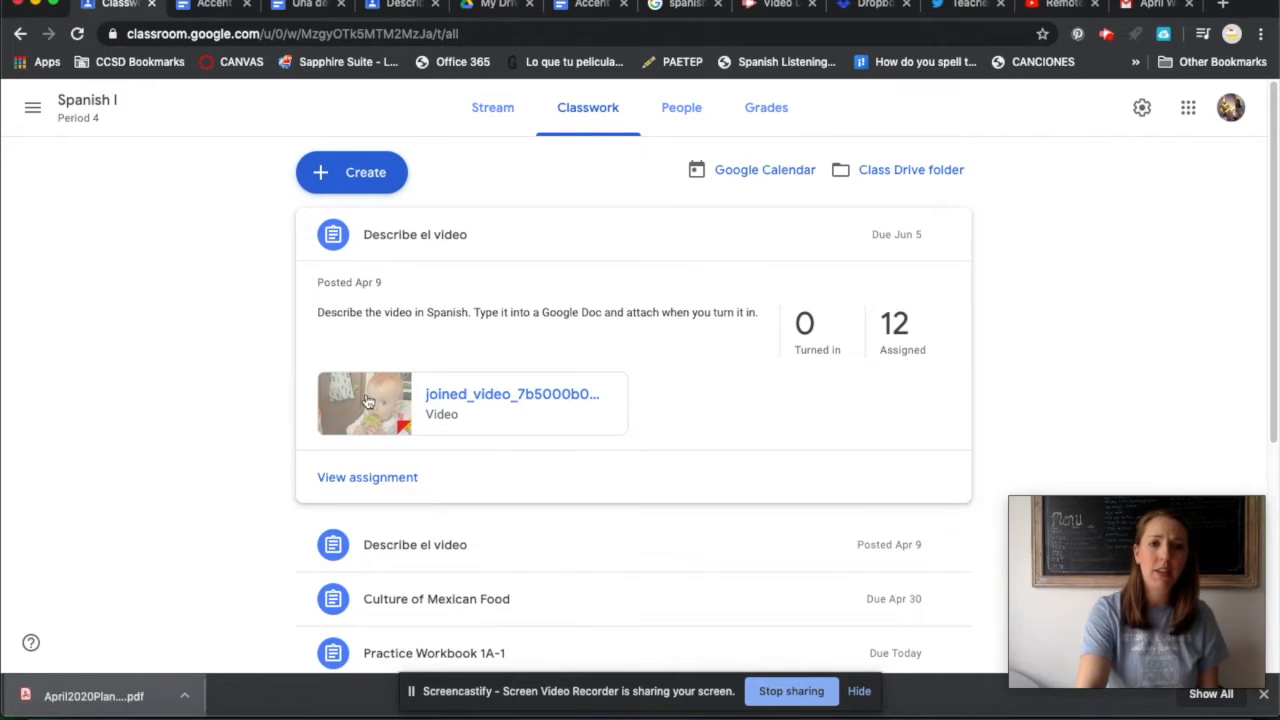
{"action": "left_click", "coordinate": [381, 426]}
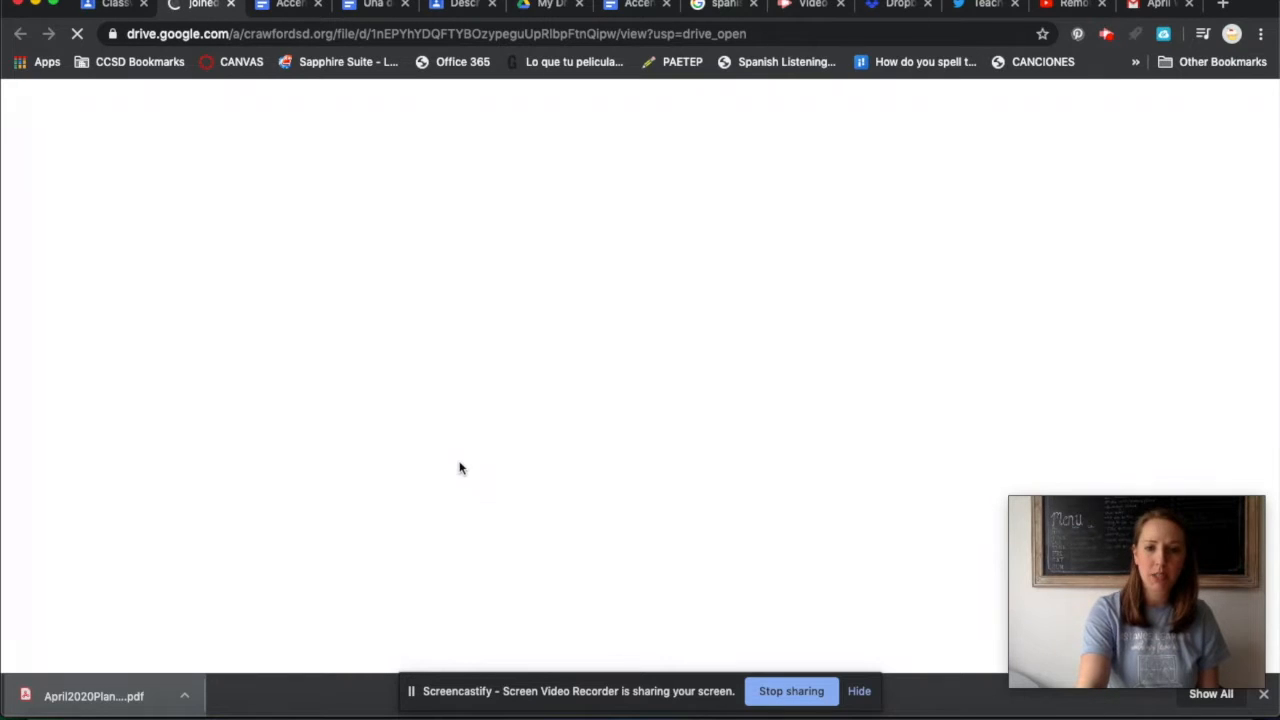
{"action": "left_click", "coordinate": [862, 692]}
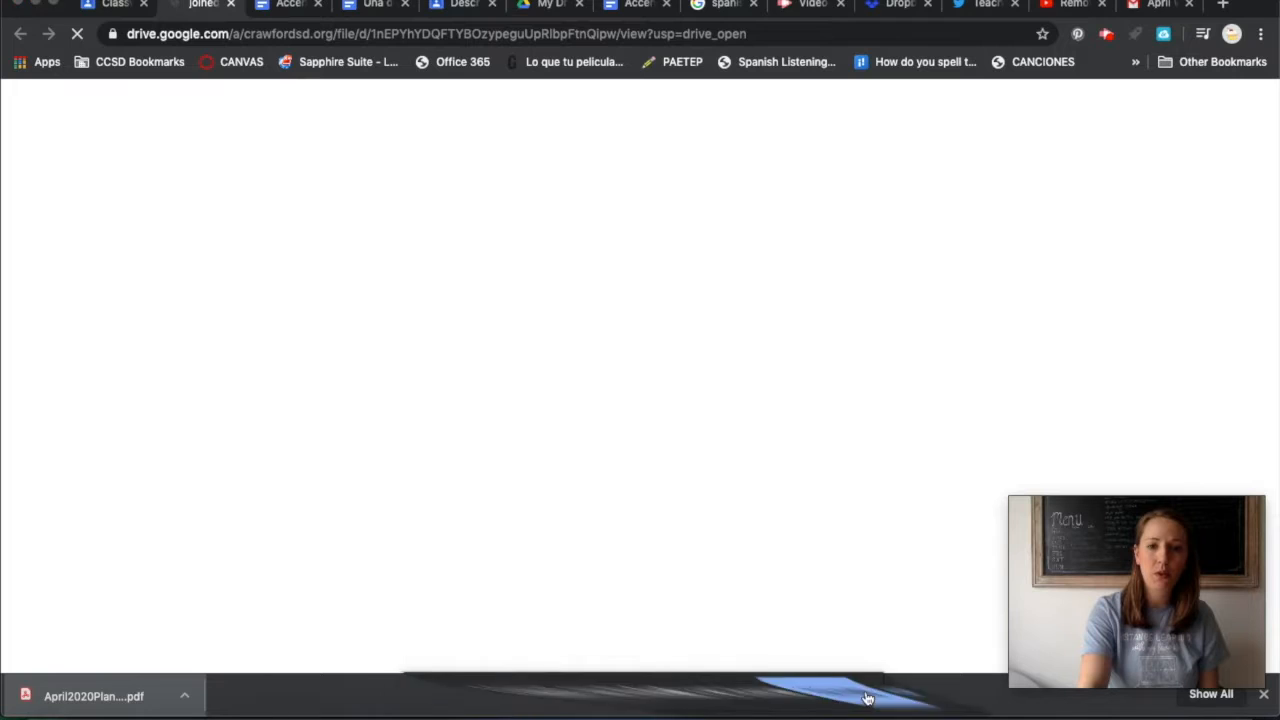
{"action": "left_click", "coordinate": [232, 8]}
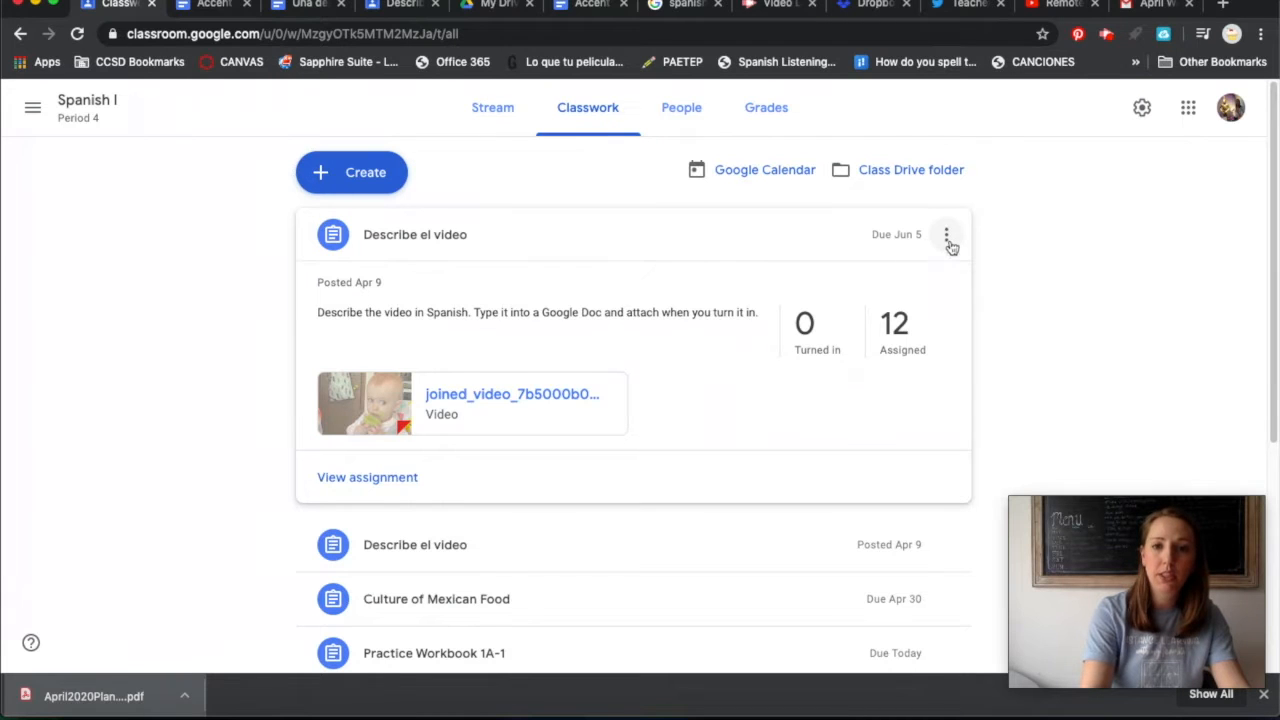
Edit the Describe el video assignment due Jun 5 and start creating a new rubric for it.
{"action": "left_click", "coordinate": [948, 240]}
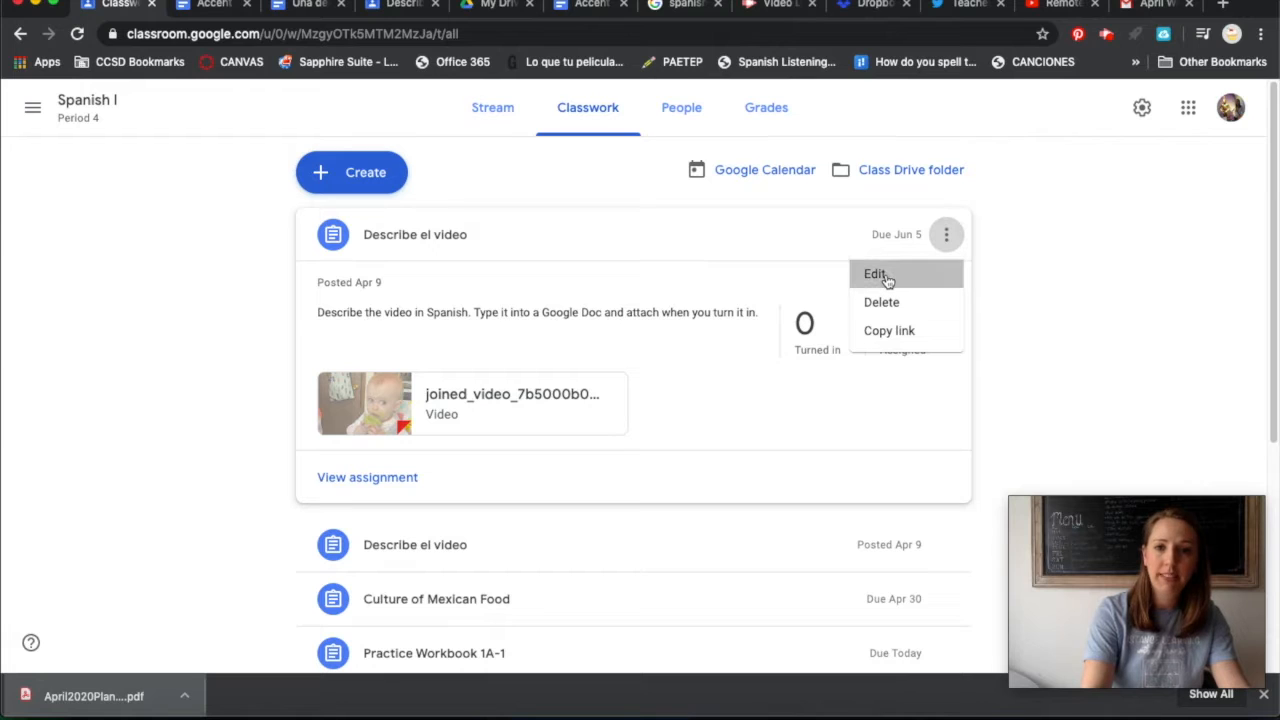
{"action": "left_click", "coordinate": [885, 277]}
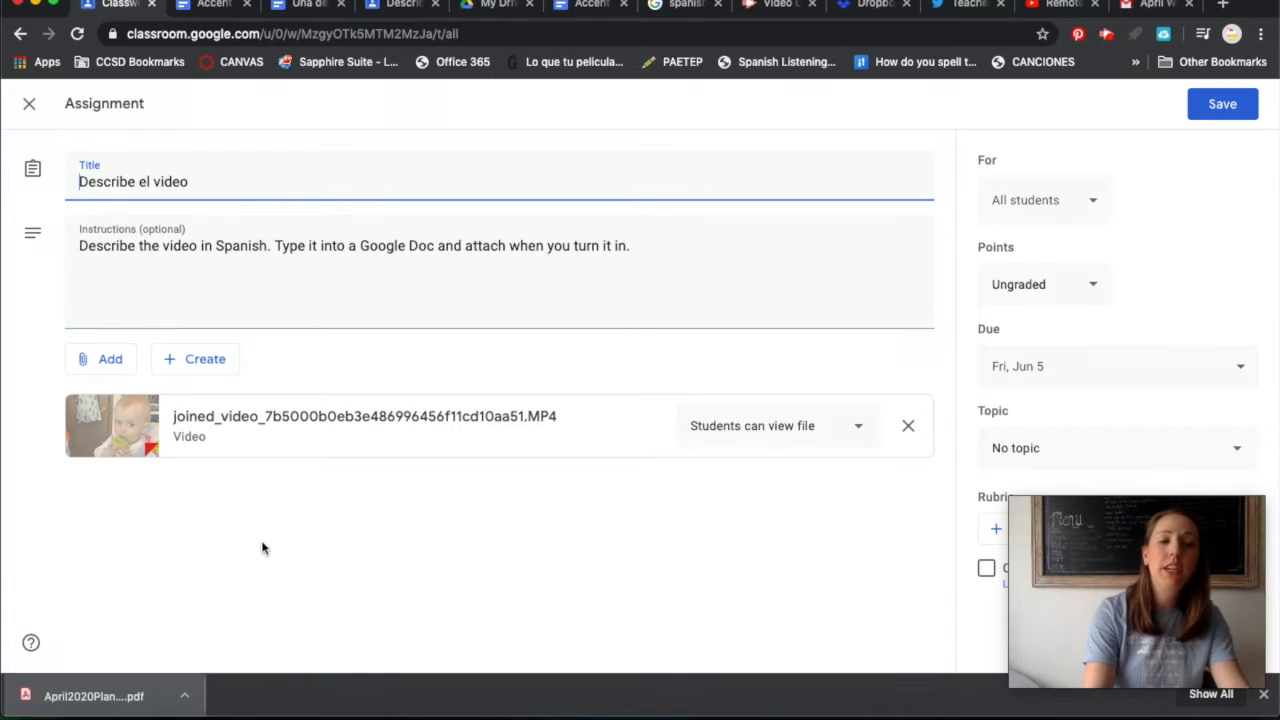
{"action": "left_click_drag", "start_coordinate": [1070, 598], "coordinate": [74, 576]}
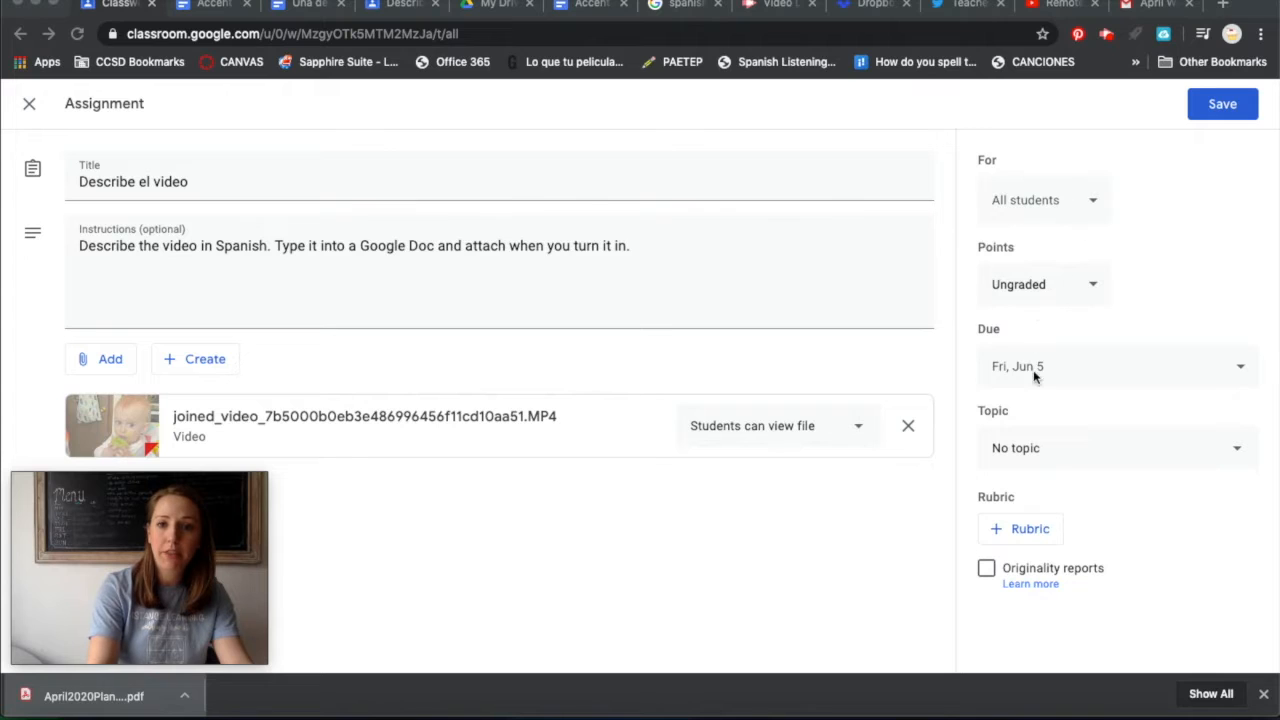
{"action": "left_click", "coordinate": [1014, 536]}
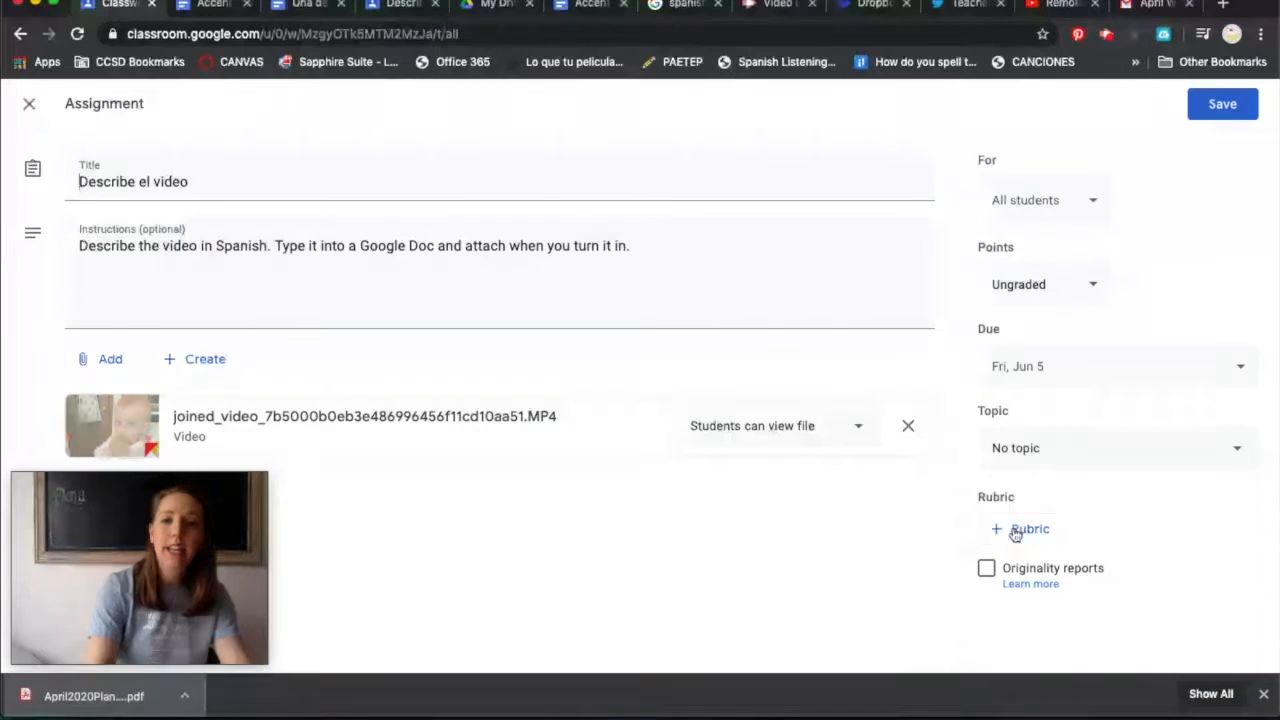
{"action": "left_click", "coordinate": [998, 529]}
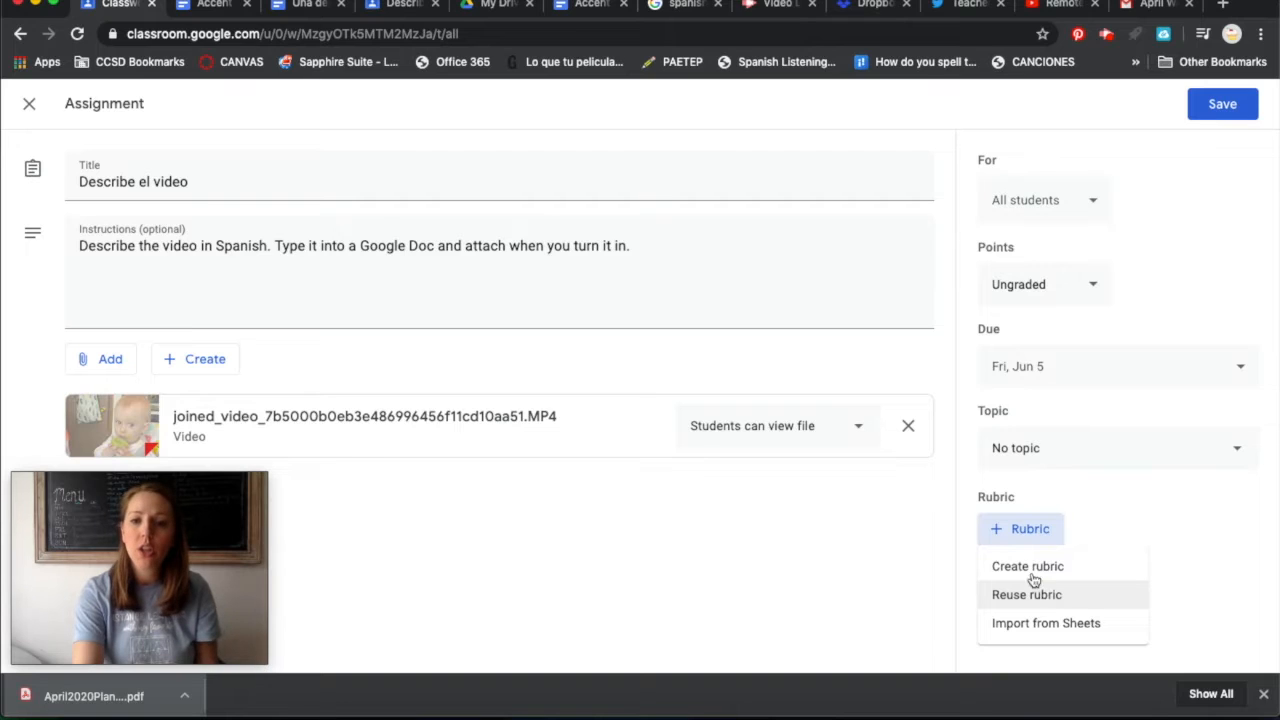
{"action": "left_click", "coordinate": [1030, 567]}
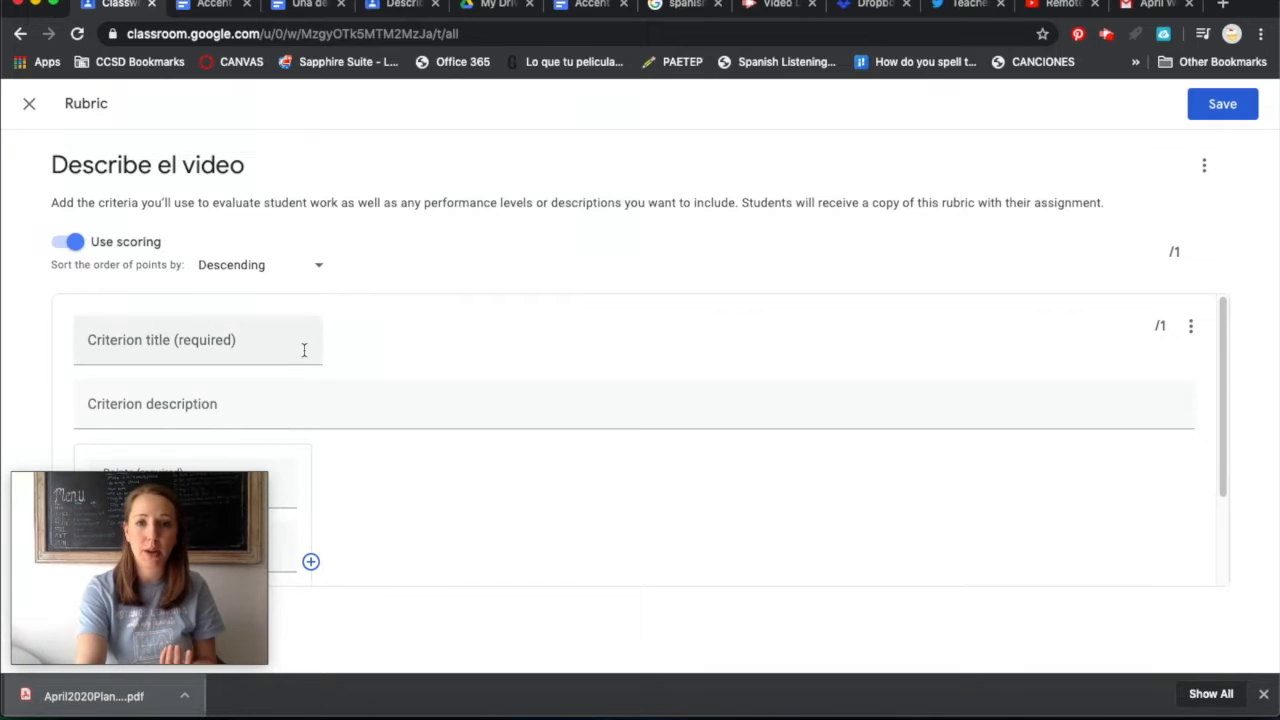
Title the rubric's first criterion "Vocabulary".
{"action": "scroll", "coordinate": [304, 350], "scroll_direction": "down", "scroll_amount": 1}
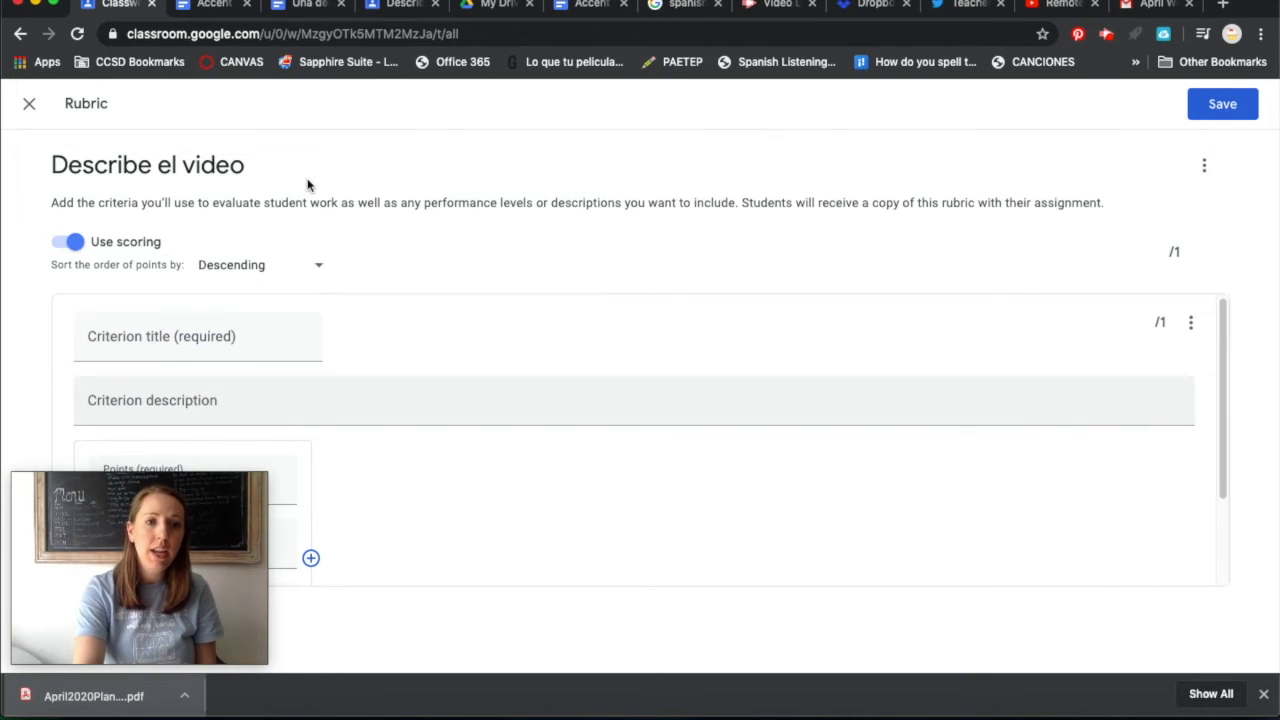
{"action": "scroll", "coordinate": [290, 407], "scroll_direction": "down", "scroll_amount": 3}
{"action": "left_click_drag", "start_coordinate": [172, 598], "coordinate": [1089, 572]}
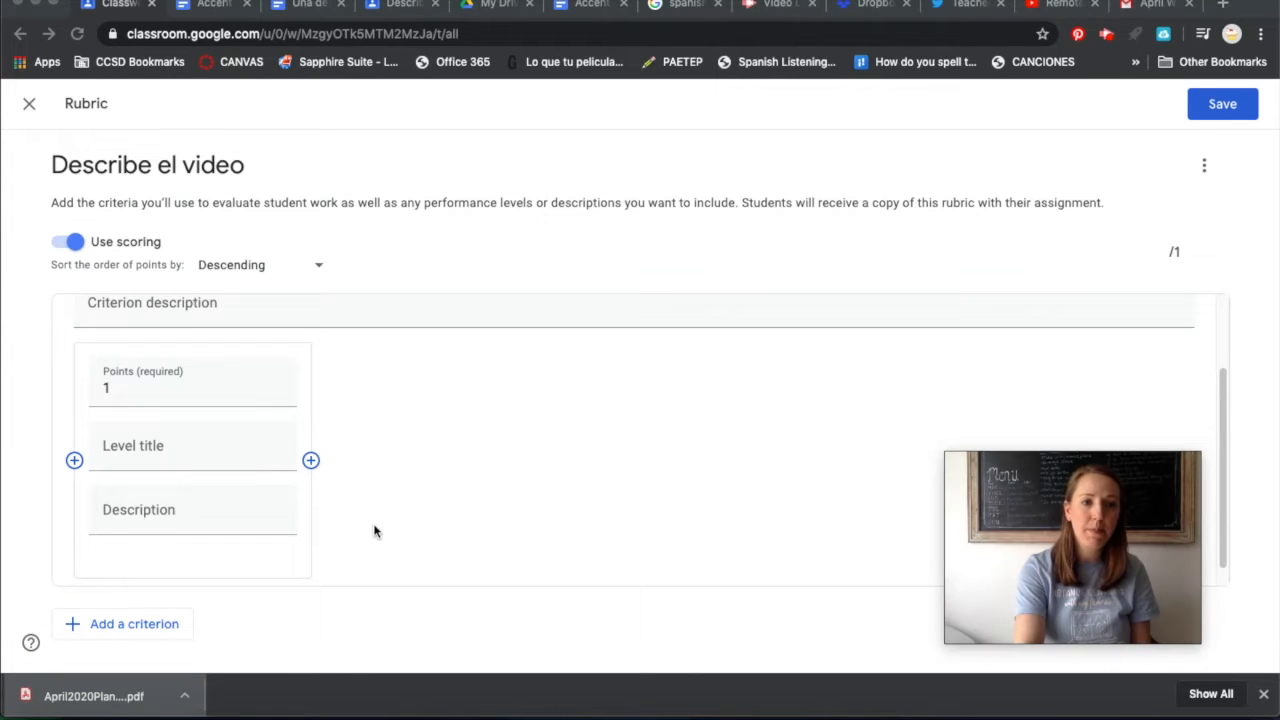
{"action": "scroll", "coordinate": [375, 531], "scroll_direction": "up", "scroll_amount": 2}
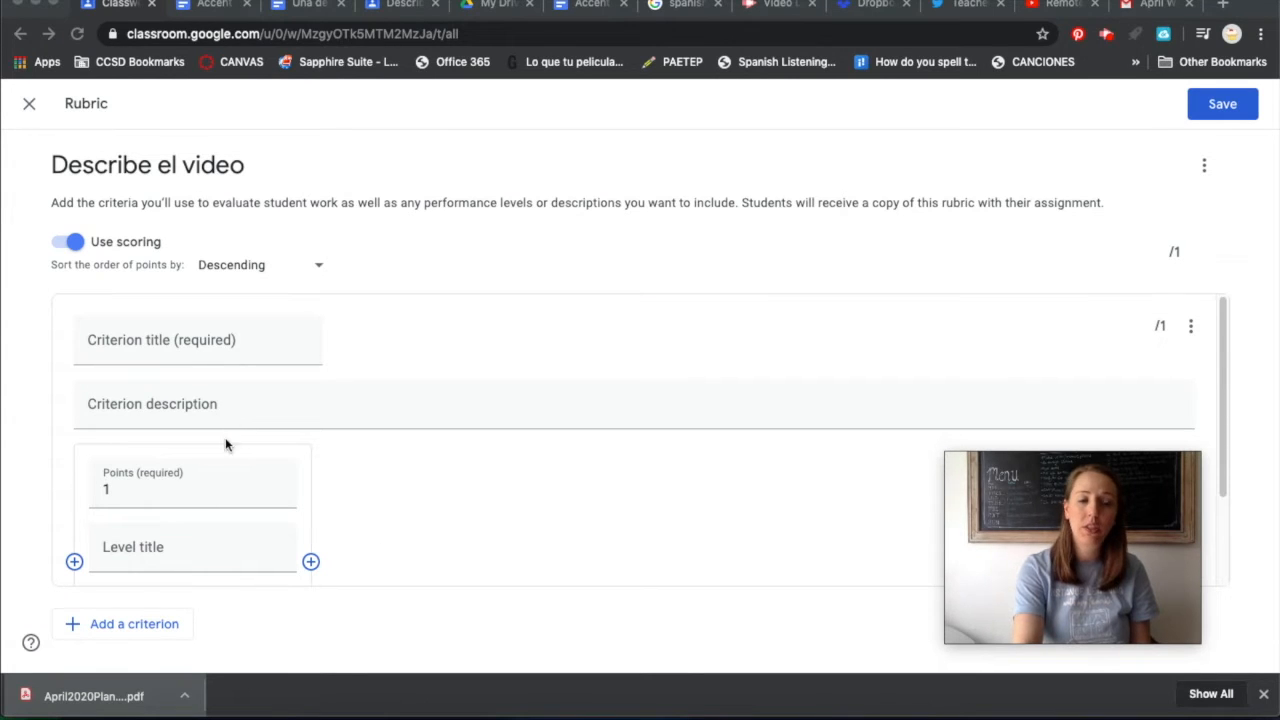
{"action": "scroll", "coordinate": [189, 487], "scroll_direction": "down", "scroll_amount": 1}
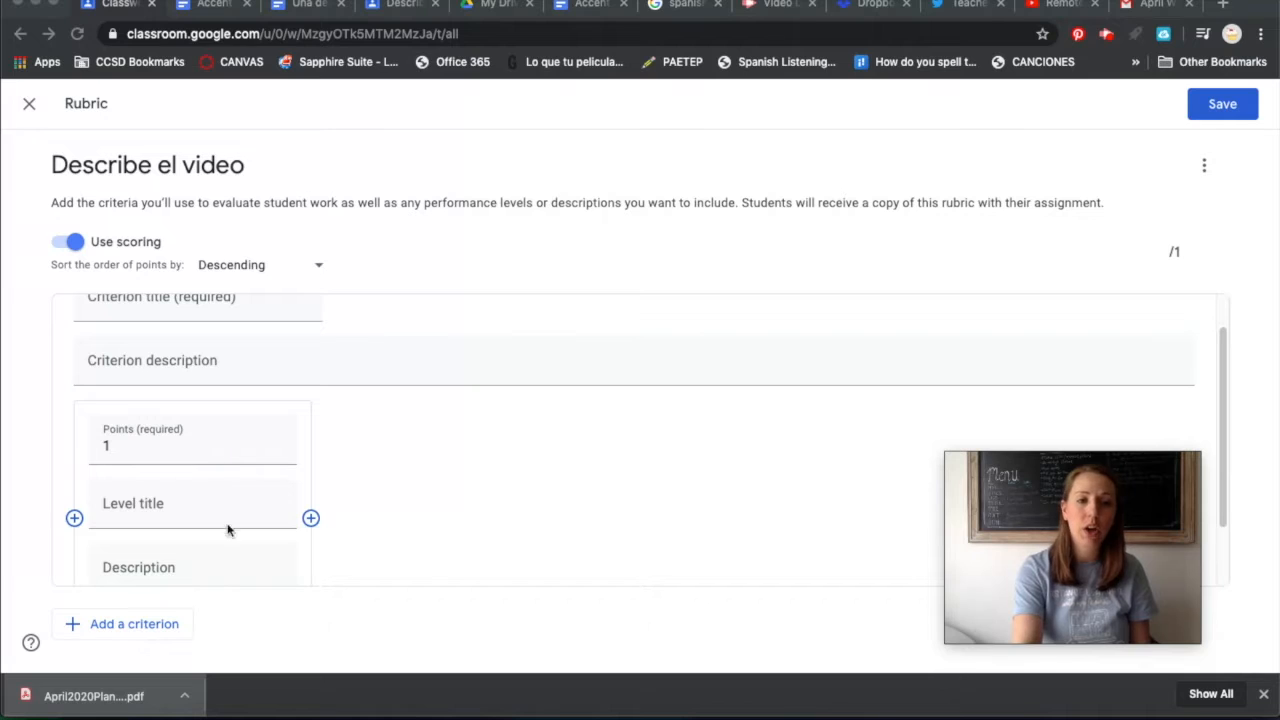
{"action": "scroll", "coordinate": [190, 370], "scroll_direction": "up", "scroll_amount": 1}
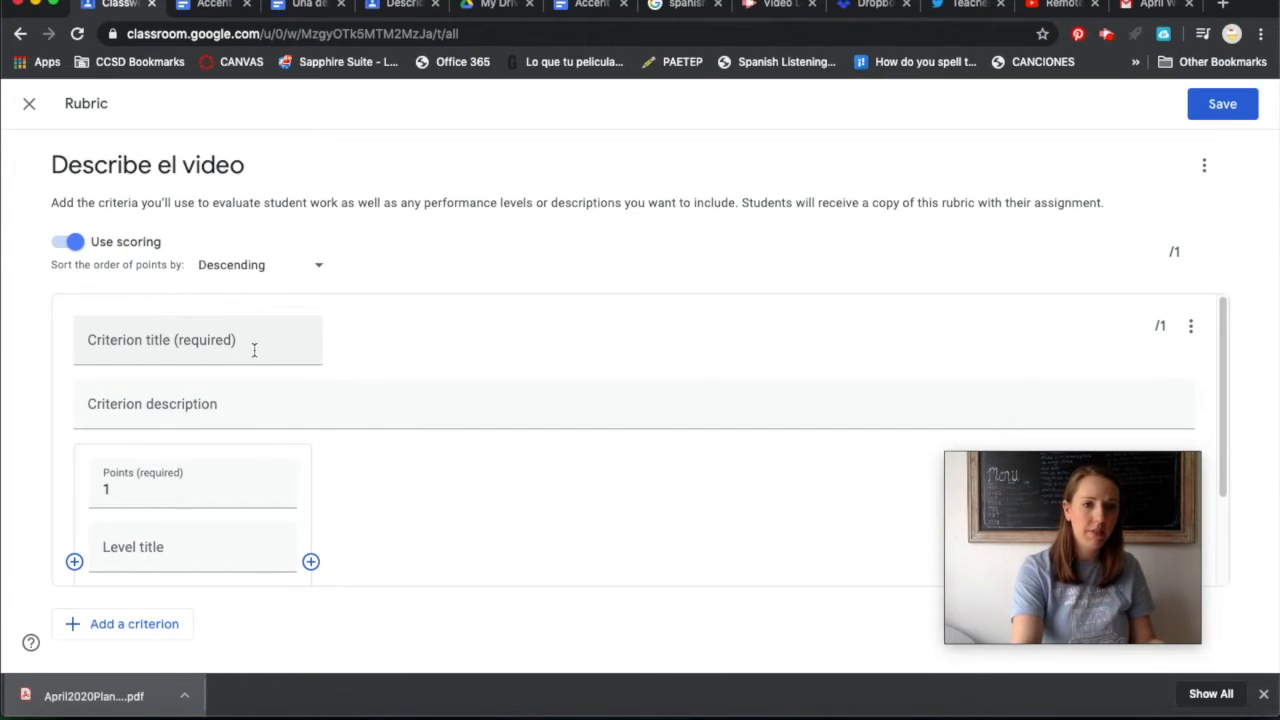
{"action": "left_click", "coordinate": [162, 343]}
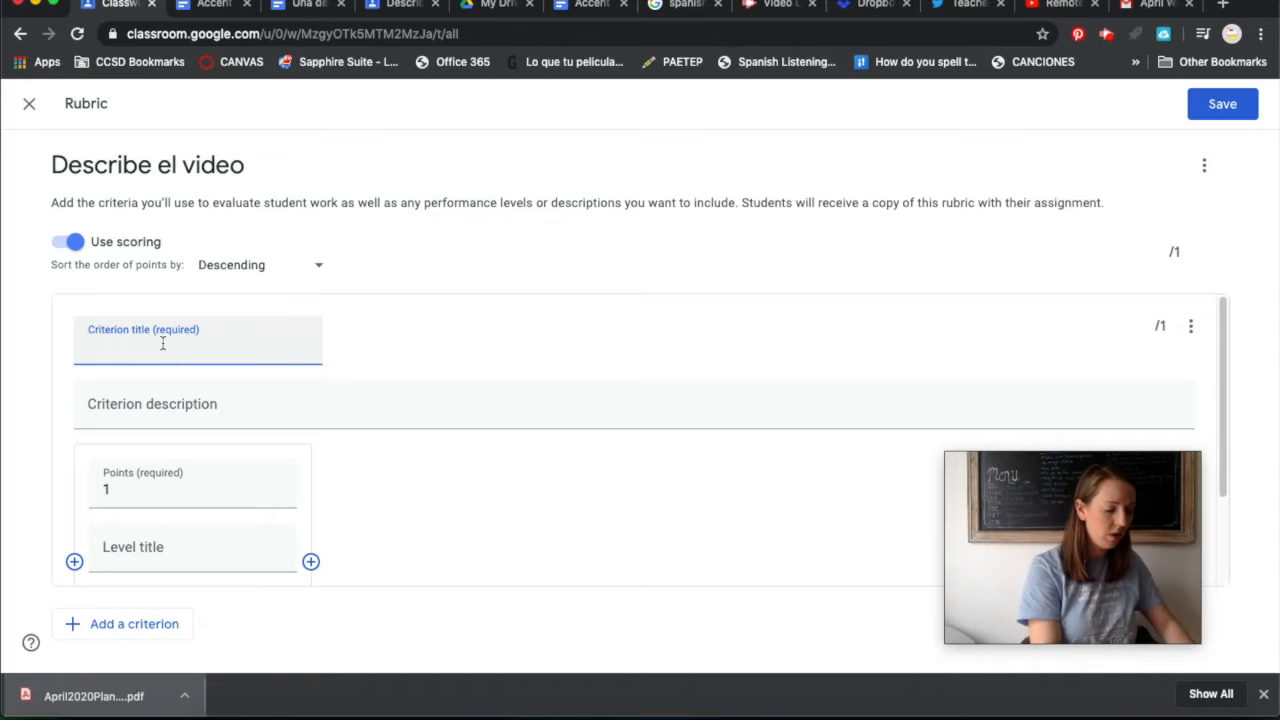
{"action": "type", "text": "Vocabulary"}
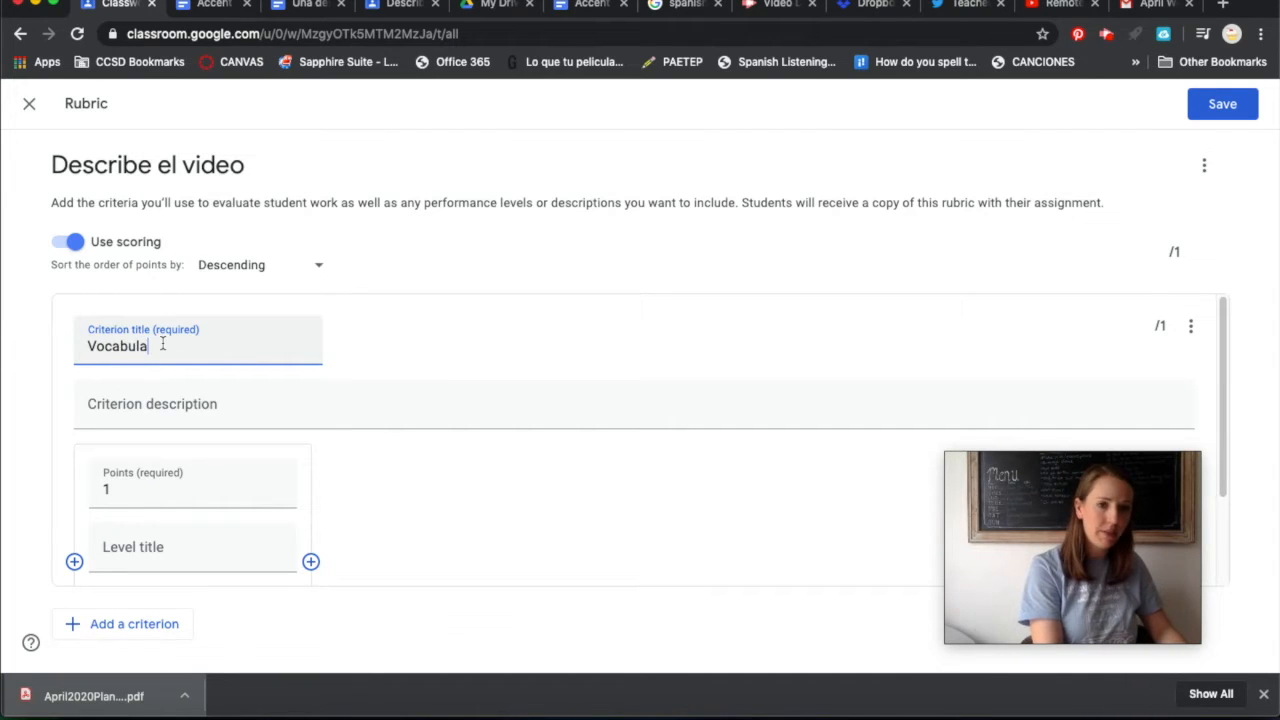
Enter "Uses appropriate vocabulary to assignment and level." as the Vocabulary criterion's description.
{"action": "left_click", "coordinate": [261, 420]}
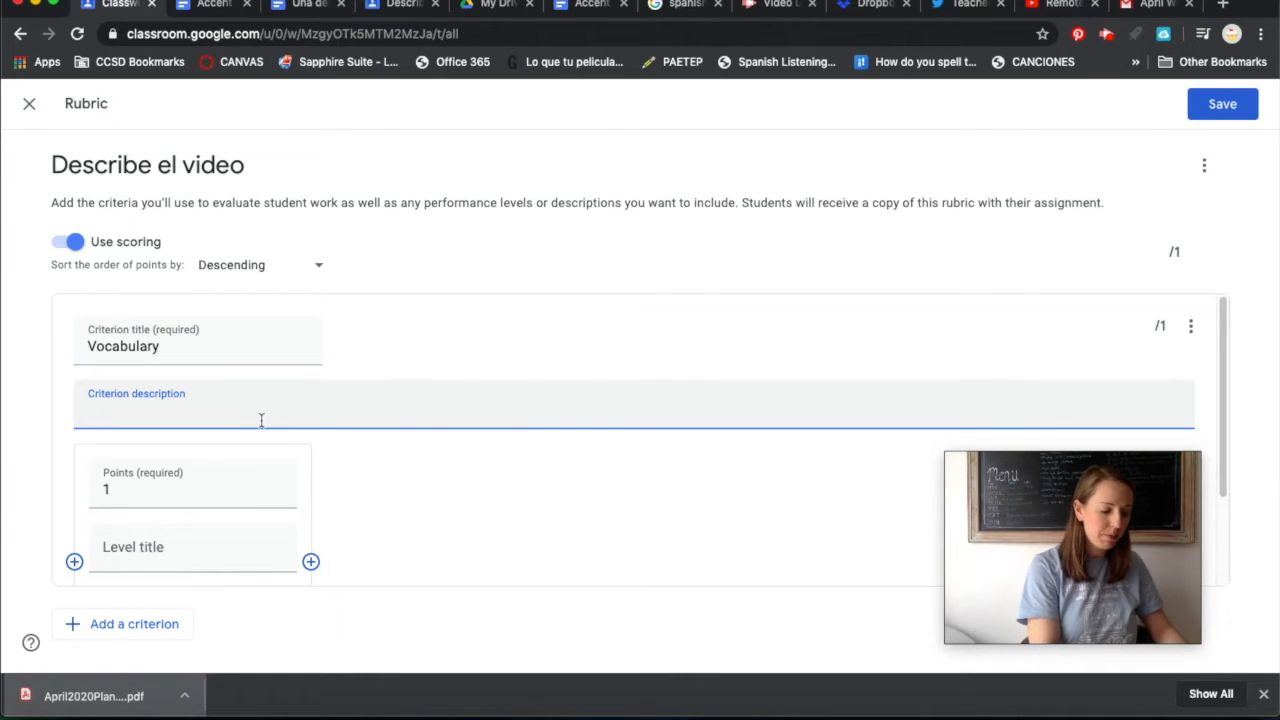
{"action": "type", "text": "Uses ap"}
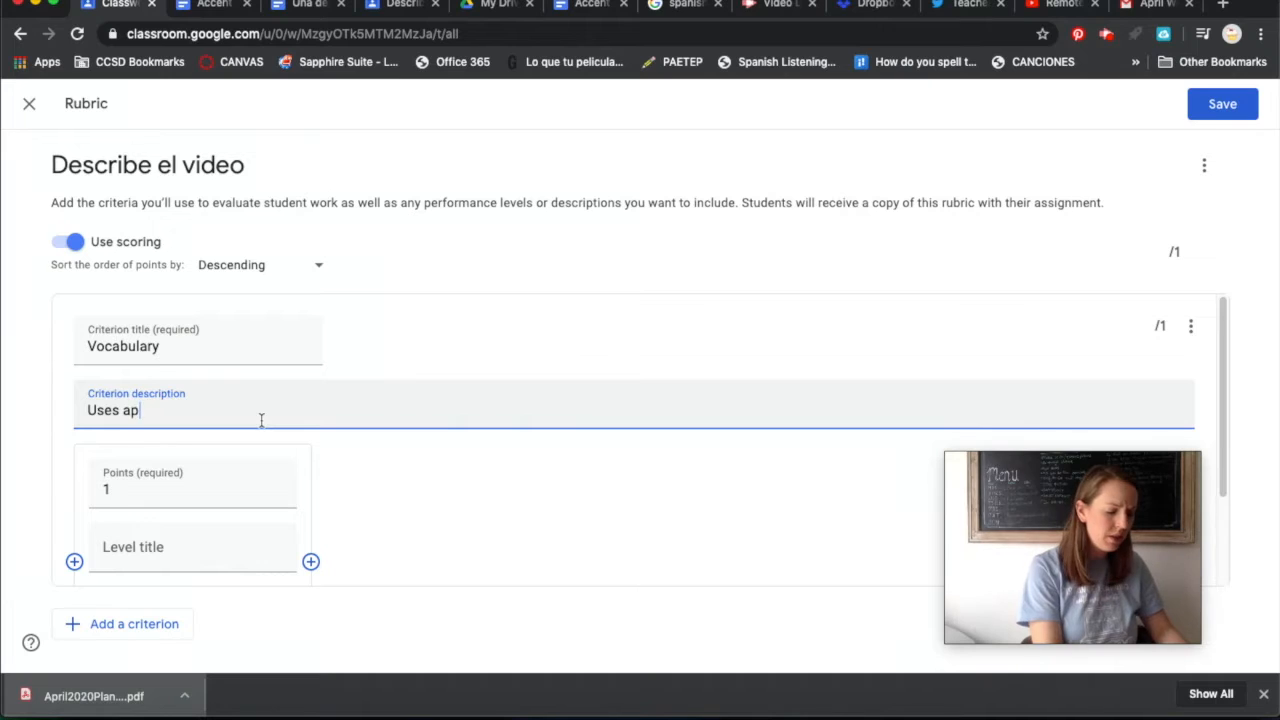
{"action": "type", "text": "propriate vo"}
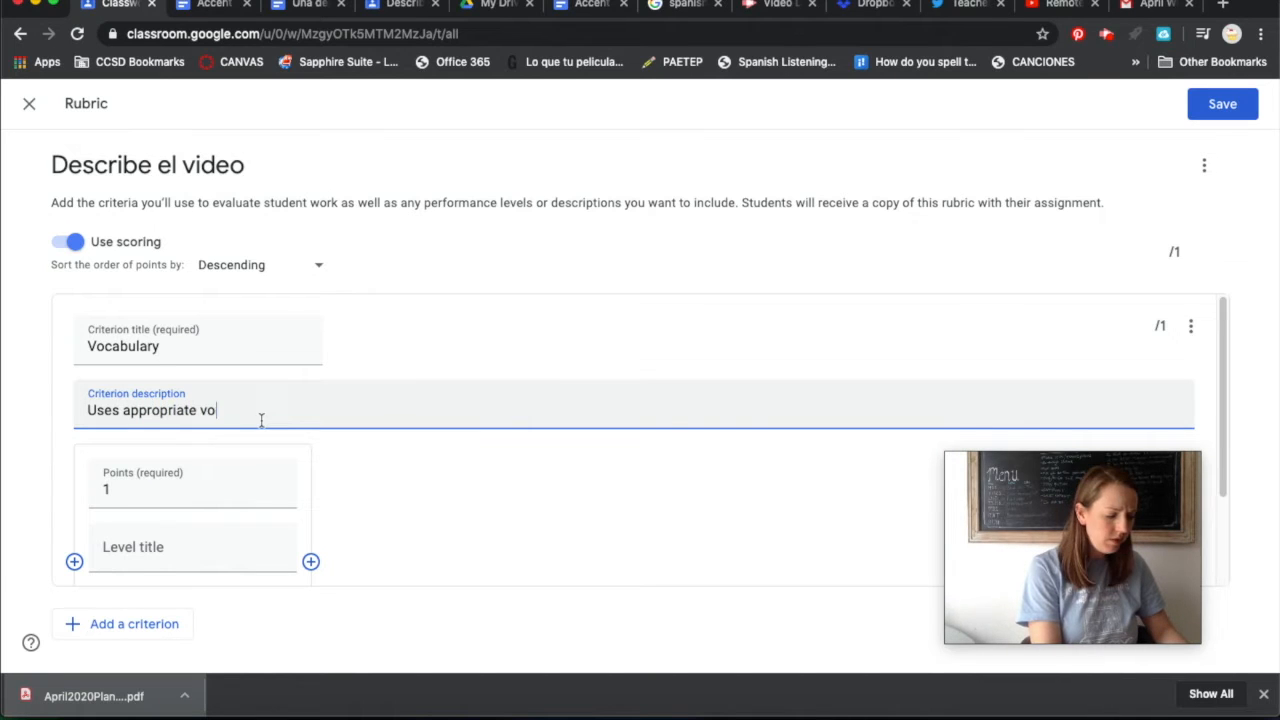
{"action": "type", "text": "cabulary to"}
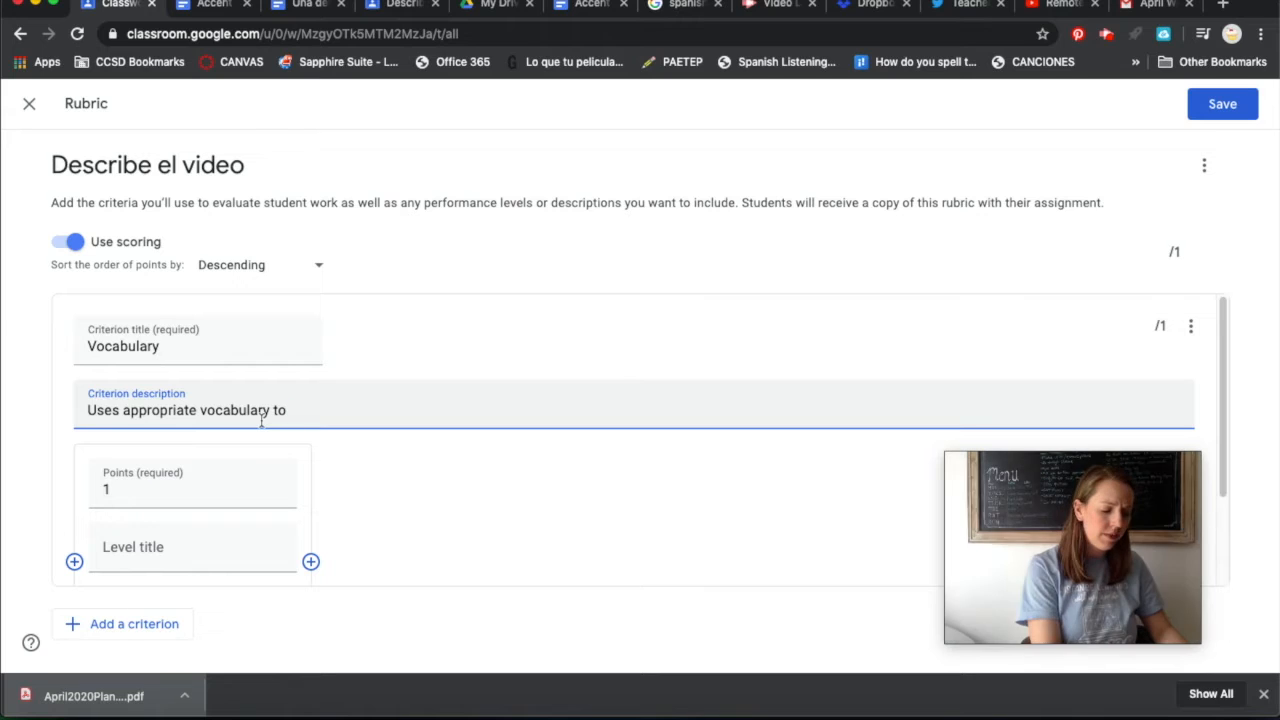
{"action": "type", "text": " assigne"}
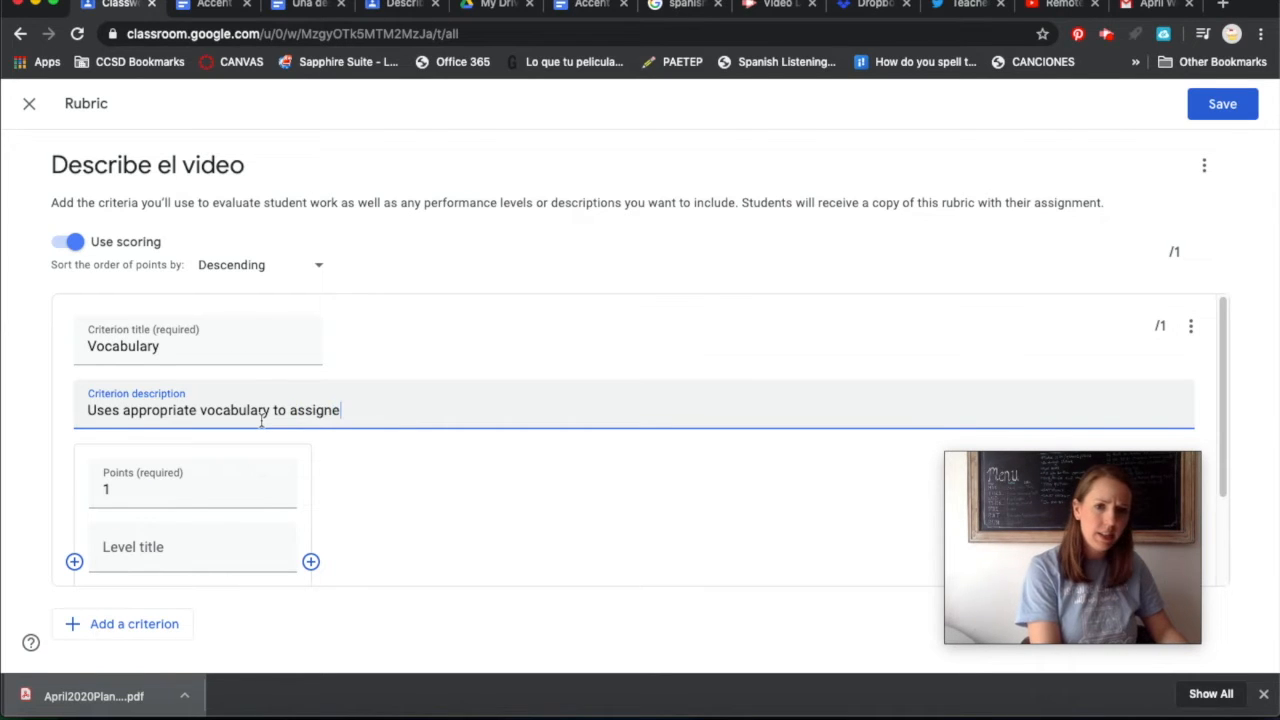
{"action": "key", "text": "BackSpace"}
{"action": "type", "text": "ment a"}
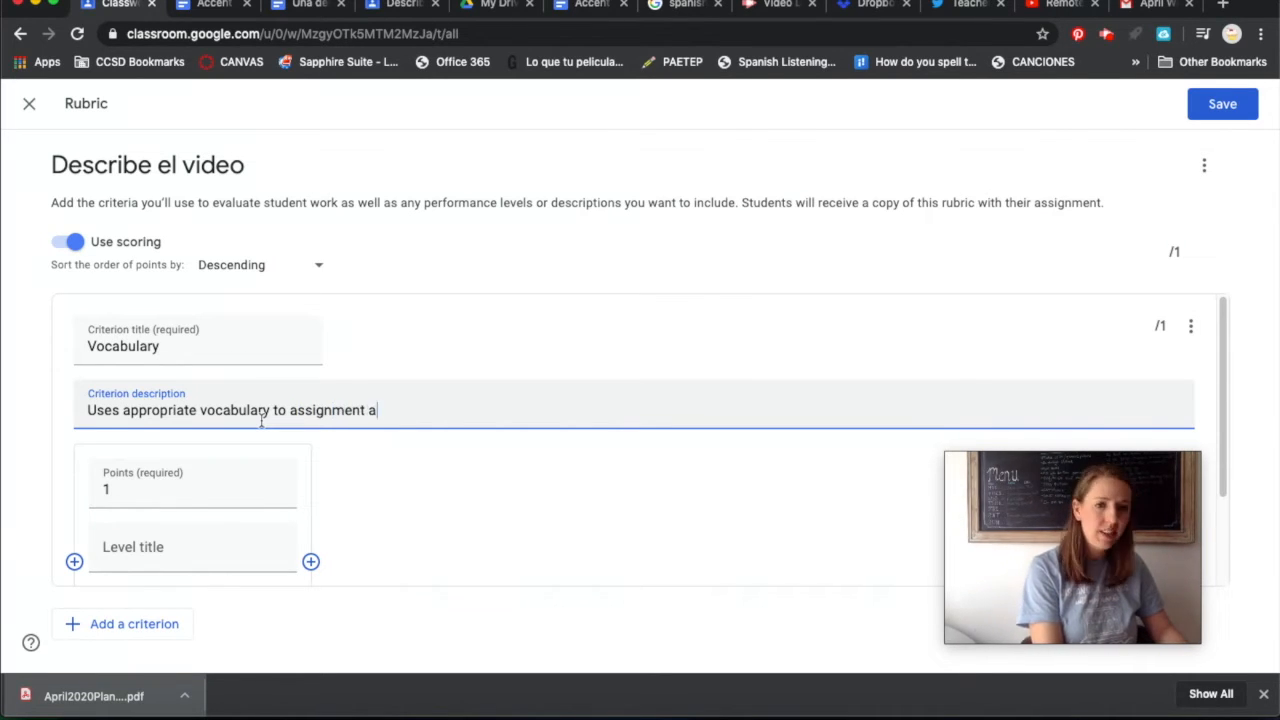
{"action": "type", "text": "nd level."}
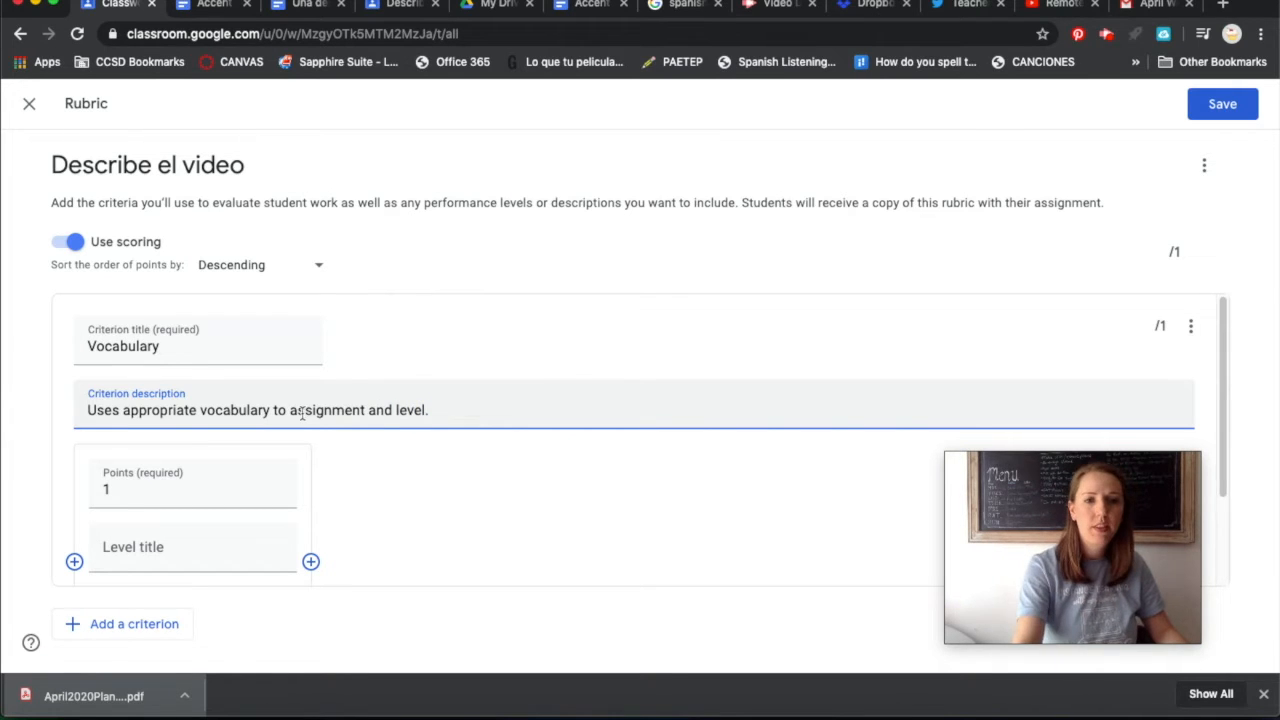
Title the 1-point level of the Vocabulary criterion "Below expectation".
{"action": "scroll", "coordinate": [151, 491], "scroll_direction": "down", "scroll_amount": 2}
{"action": "left_click", "coordinate": [155, 499]}
{"action": "type", "text": "Below exp"}
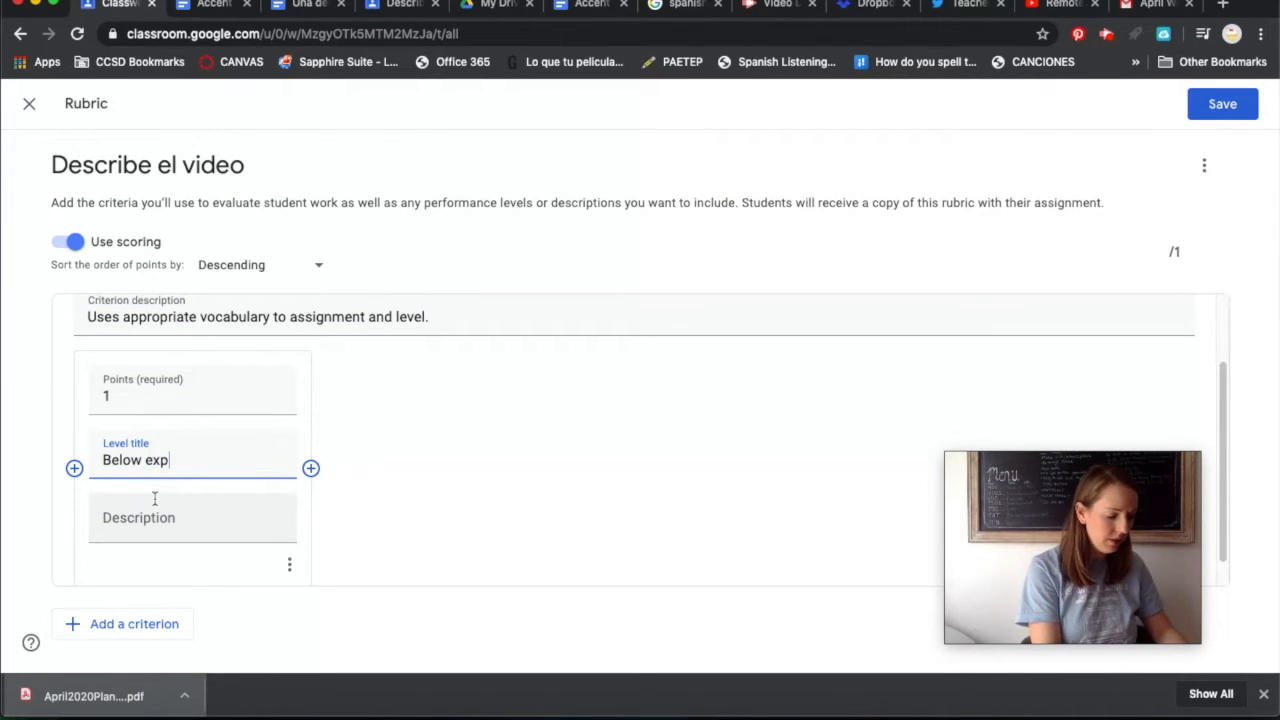
{"action": "type", "text": "ectation"}
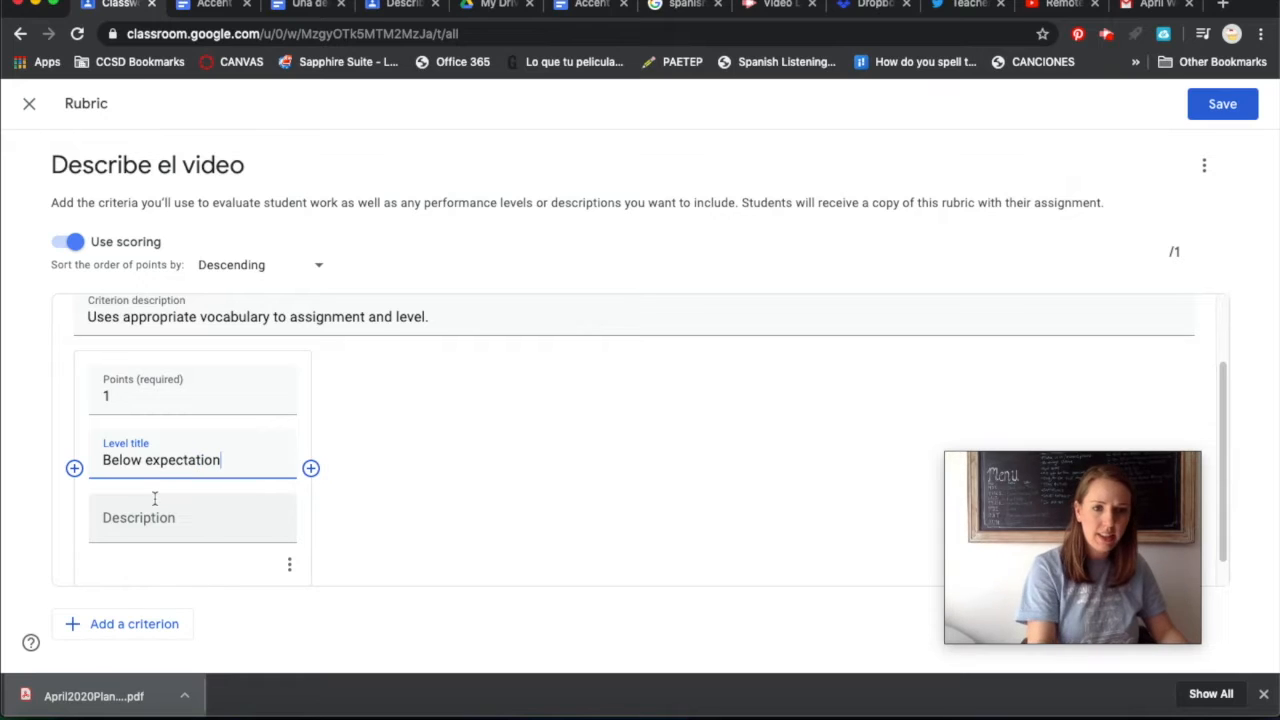
Describe the Below expectation level as "Does not use accurate or appropriate vocabulary to level. Multiple uses of English in response.".
{"action": "scroll", "coordinate": [150, 500], "scroll_direction": "down", "scroll_amount": 1}
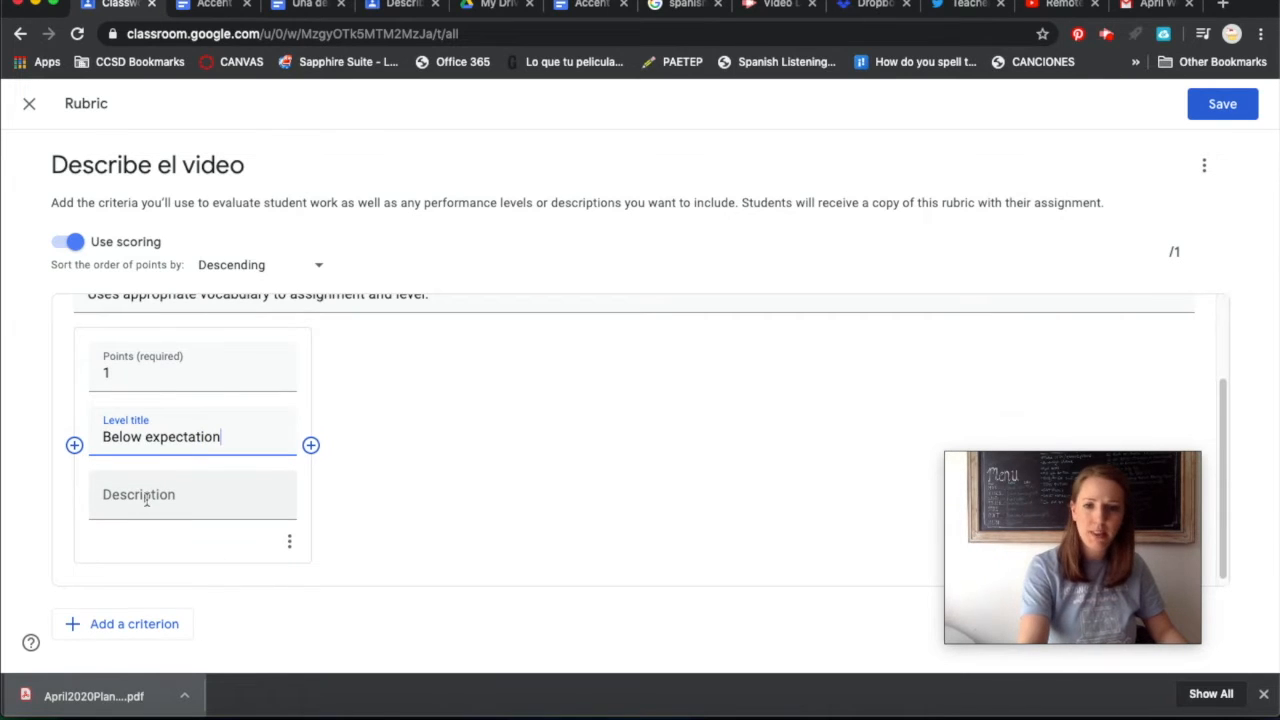
{"action": "left_click", "coordinate": [147, 505]}
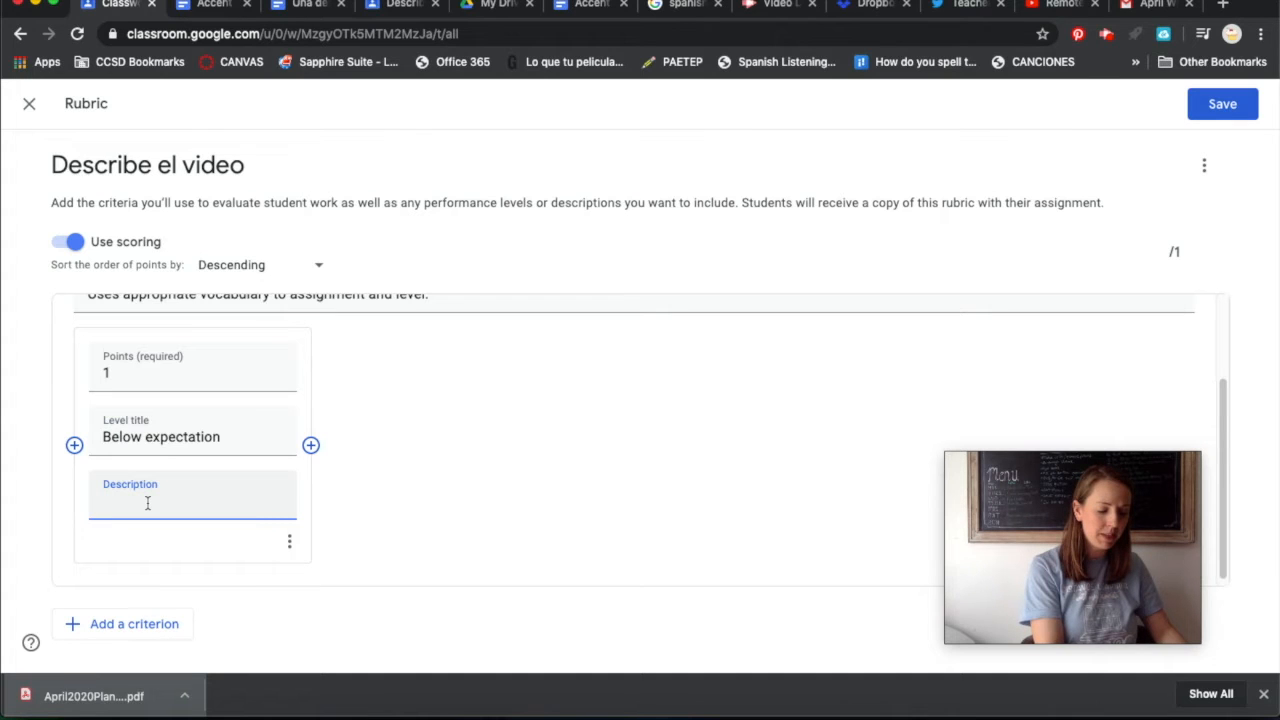
{"action": "type", "text": "Does not "}
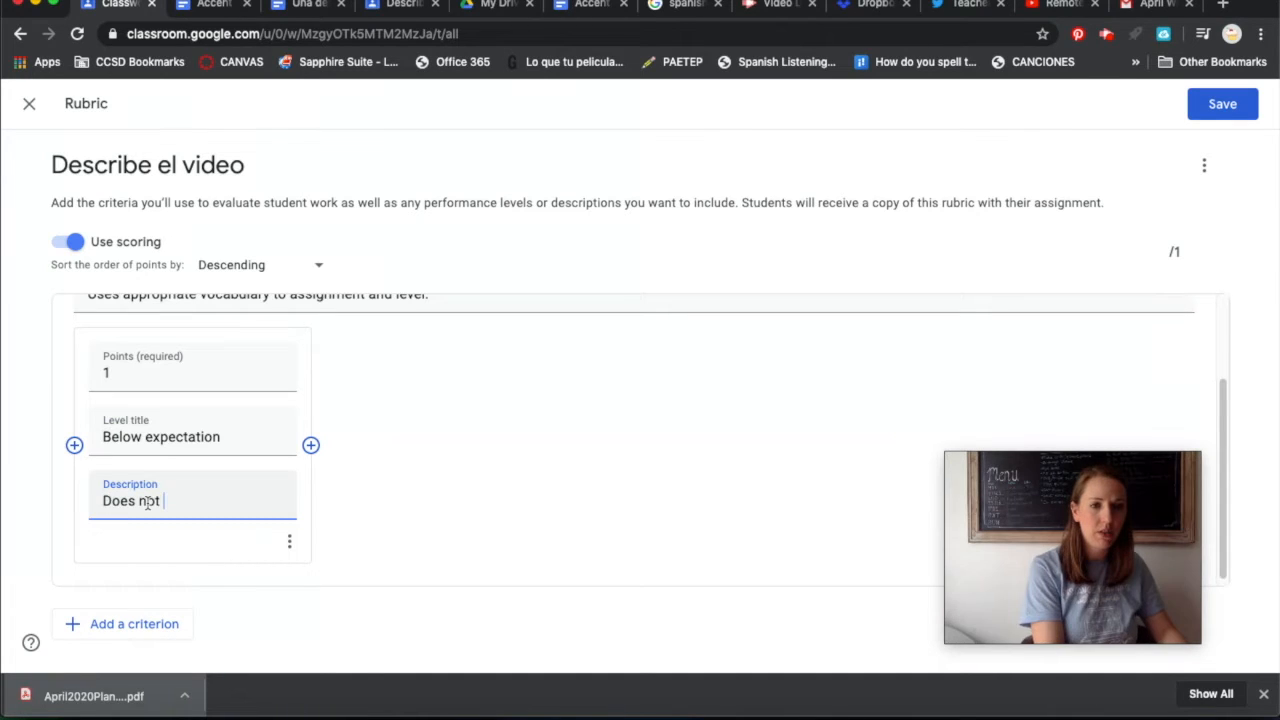
{"action": "type", "text": "use accurate or appropriate v"}
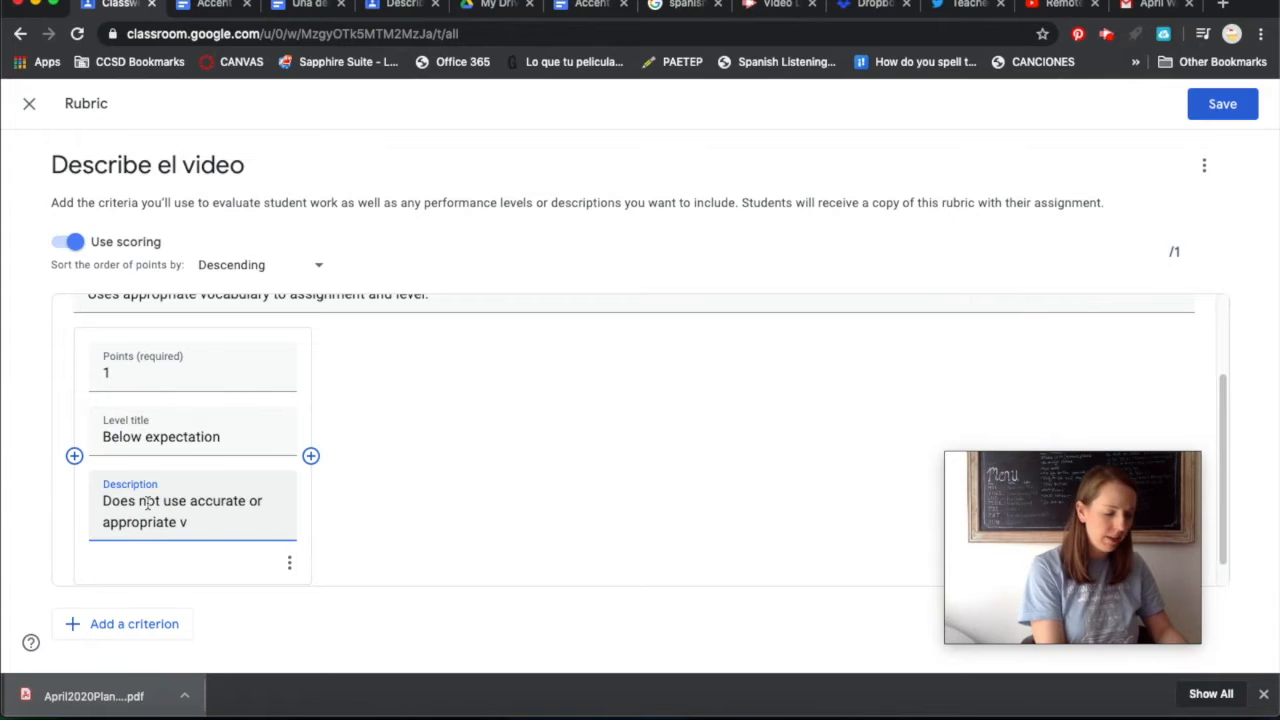
{"action": "type", "text": "ocabulary to le"}
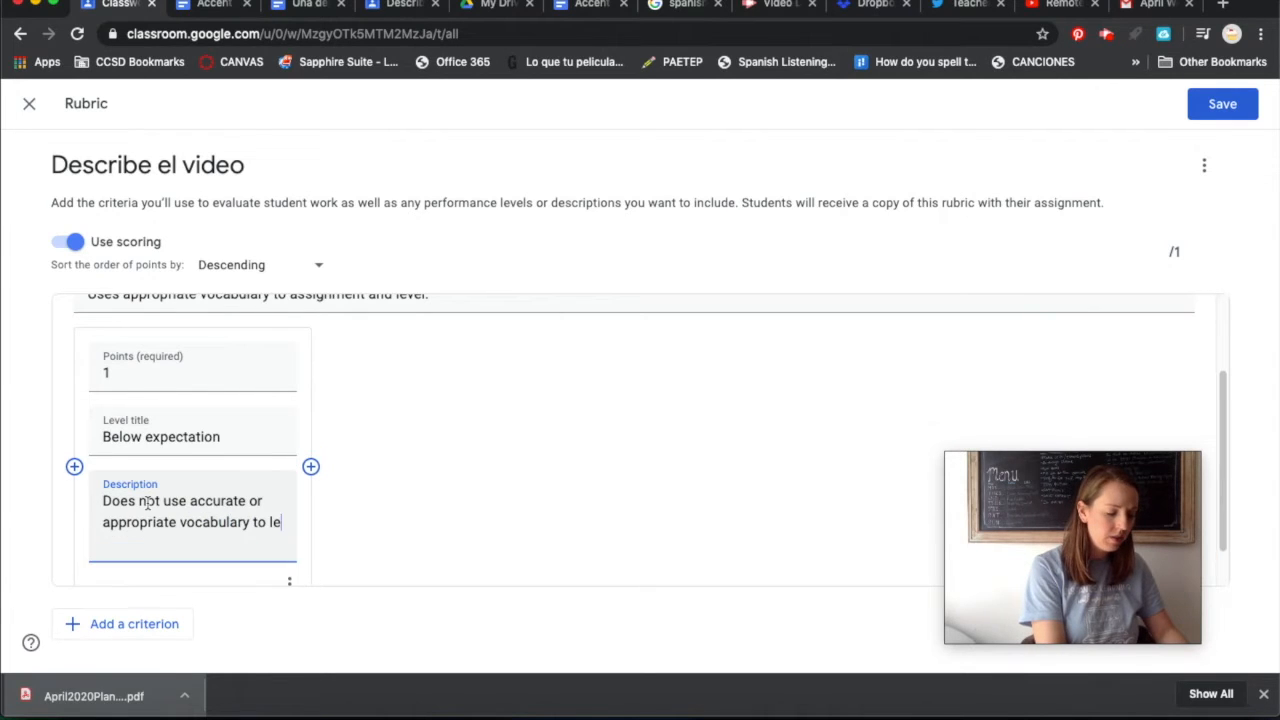
{"action": "type", "text": "vel. Multiple"}
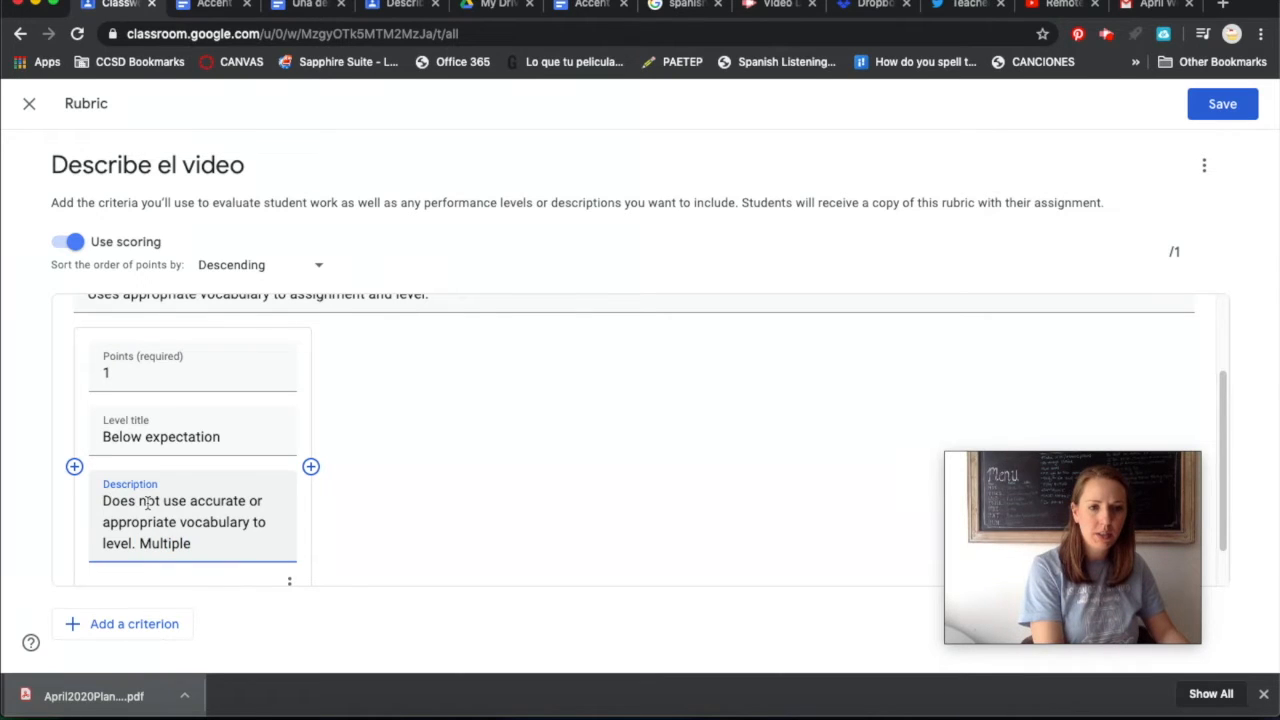
{"action": "type", "text": " uses of En"}
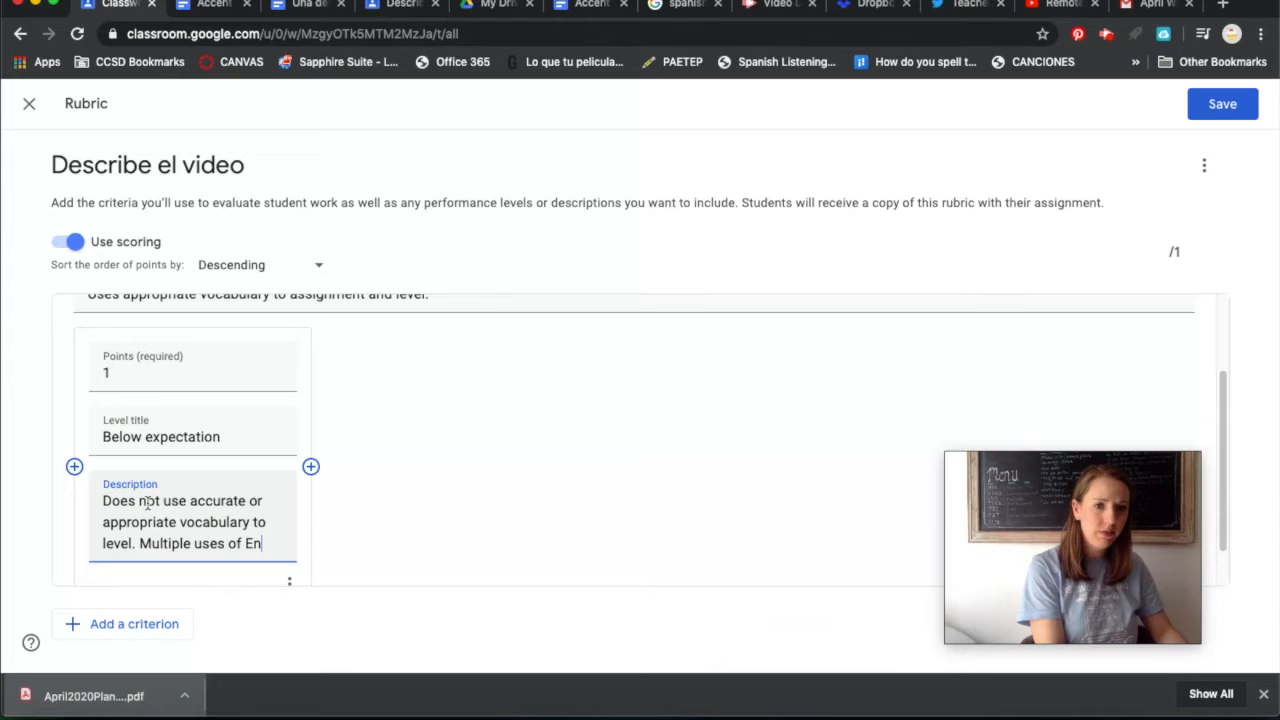
{"action": "type", "text": "glish in response."}
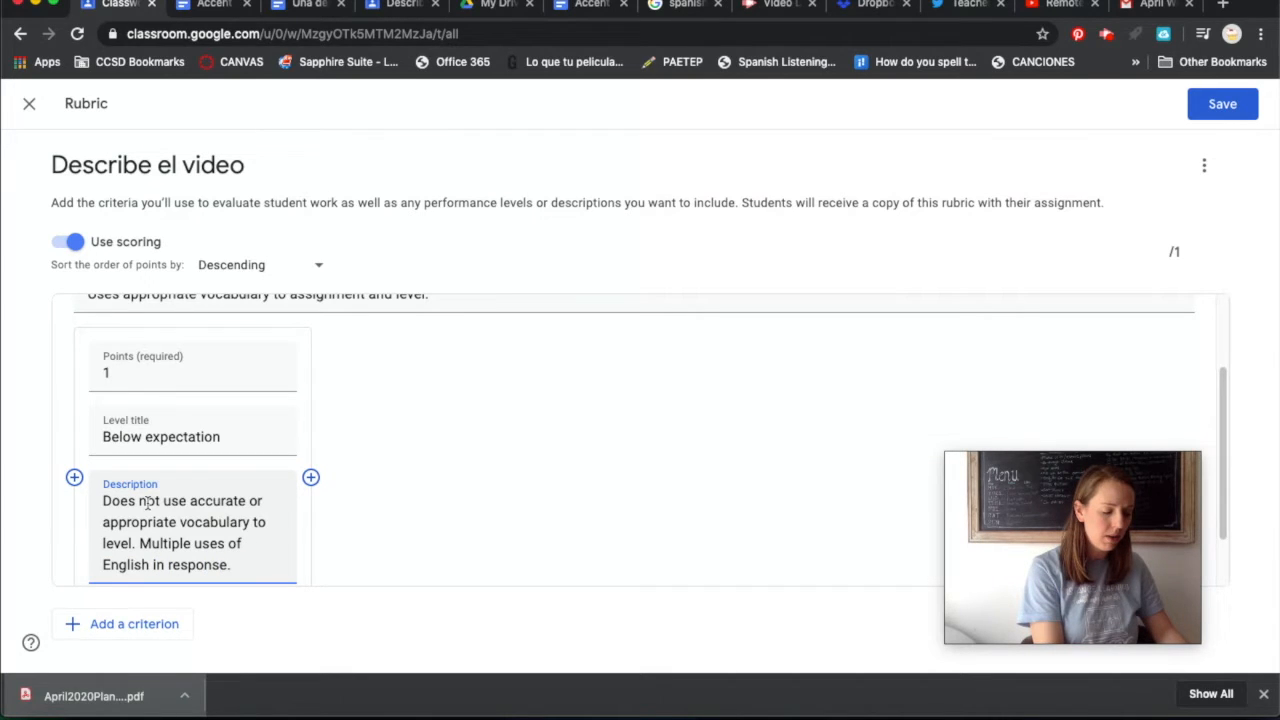
Add a 2-point level to the Vocabulary criterion and title it "Meets expectations".
{"action": "left_click", "coordinate": [311, 477]}
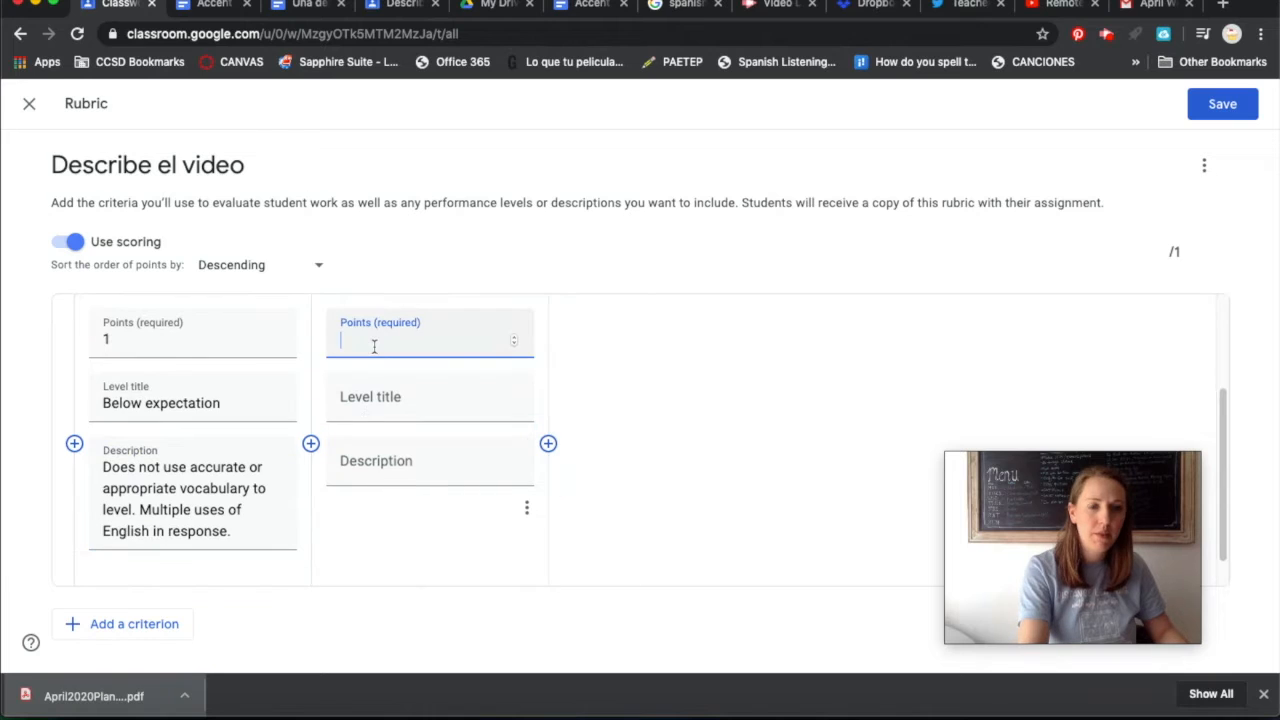
{"action": "type", "text": "2"}
{"action": "left_click", "coordinate": [409, 410]}
{"action": "type", "text": "Meets expectations"}
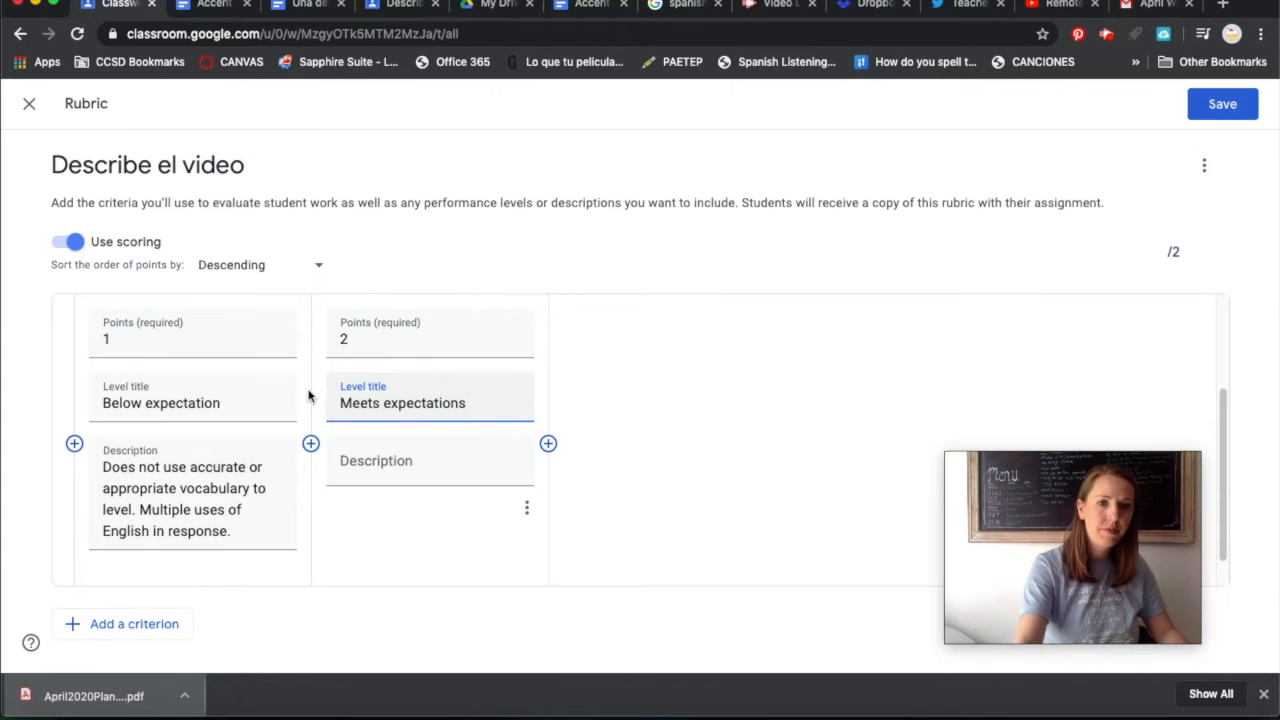
Describe the Meets expectations level as "Include new vocabulary appropriate to the task. Composes sentences well, Accurate communication occurs.".
{"action": "left_click", "coordinate": [362, 465]}
{"action": "type", "text": "Imrc"}
{"action": "type", "text": "clude"}
{"action": "type", "text": " new voc"}
{"action": "type", "text": "abulary appropria"}
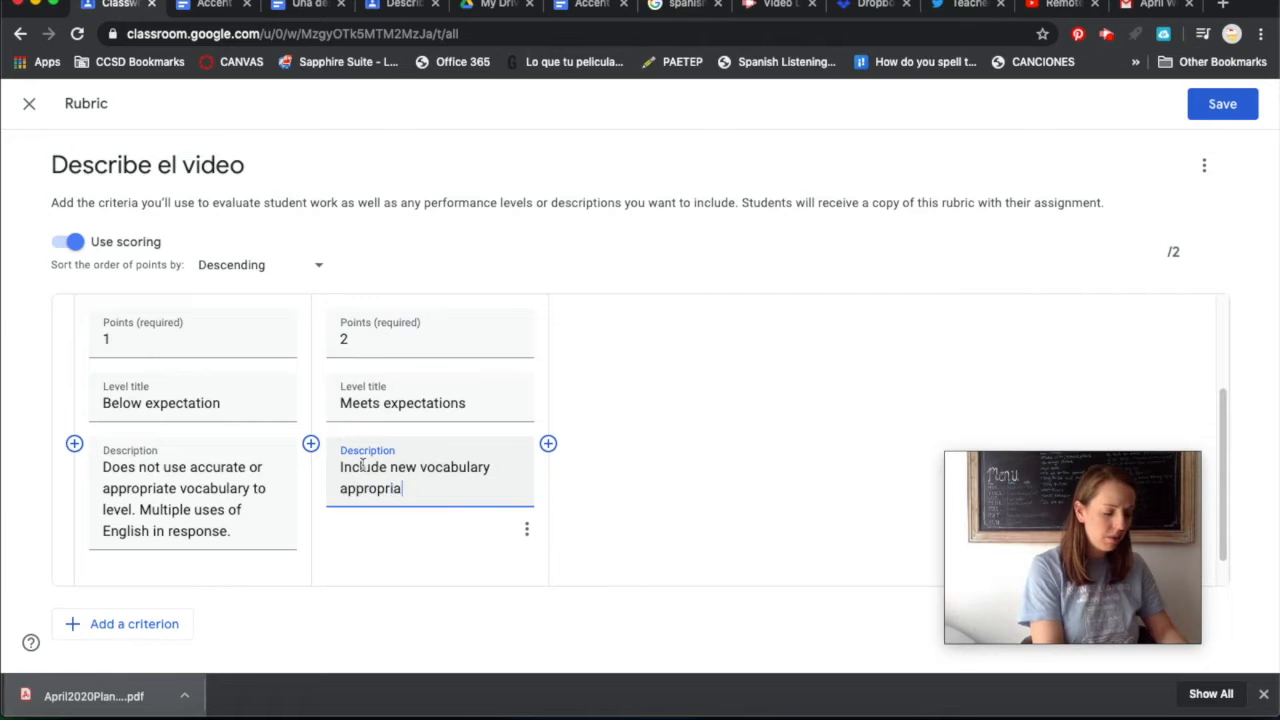
{"action": "type", "text": "te to the"}
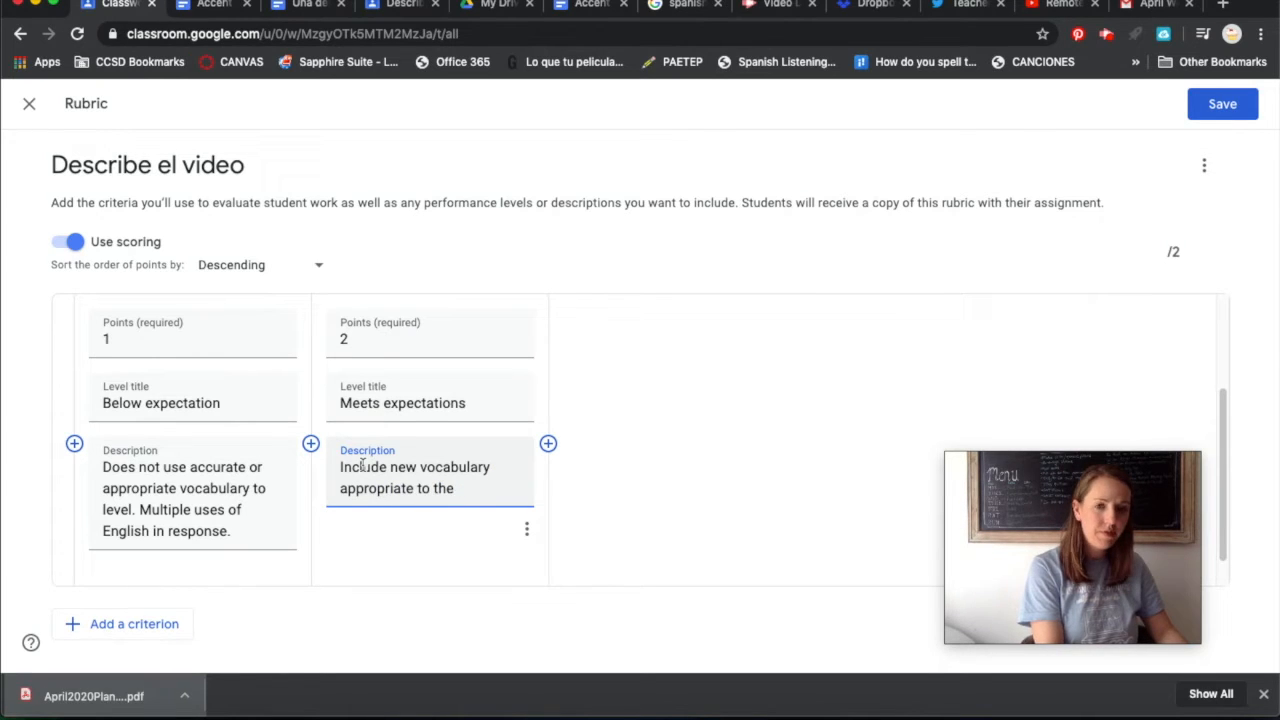
{"action": "type", "text": "task"}
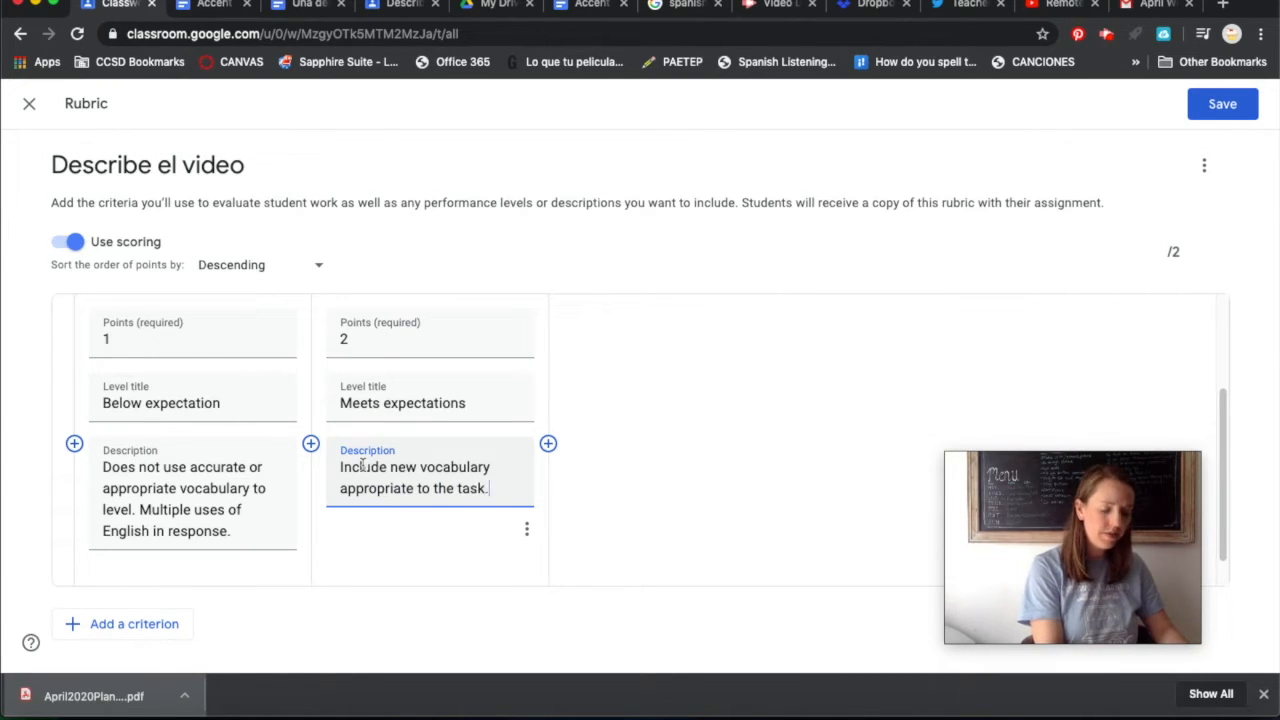
{"action": "type", "text": ". Composes"}
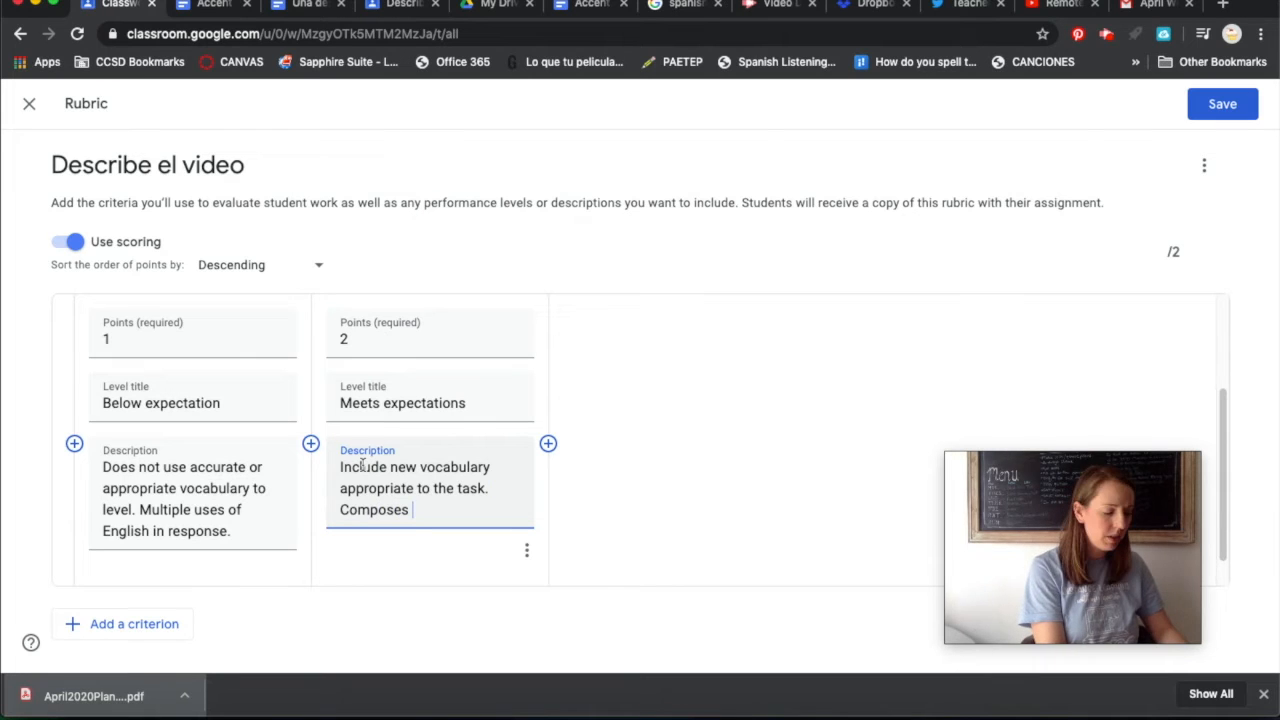
{"action": "type", "text": " sente"}
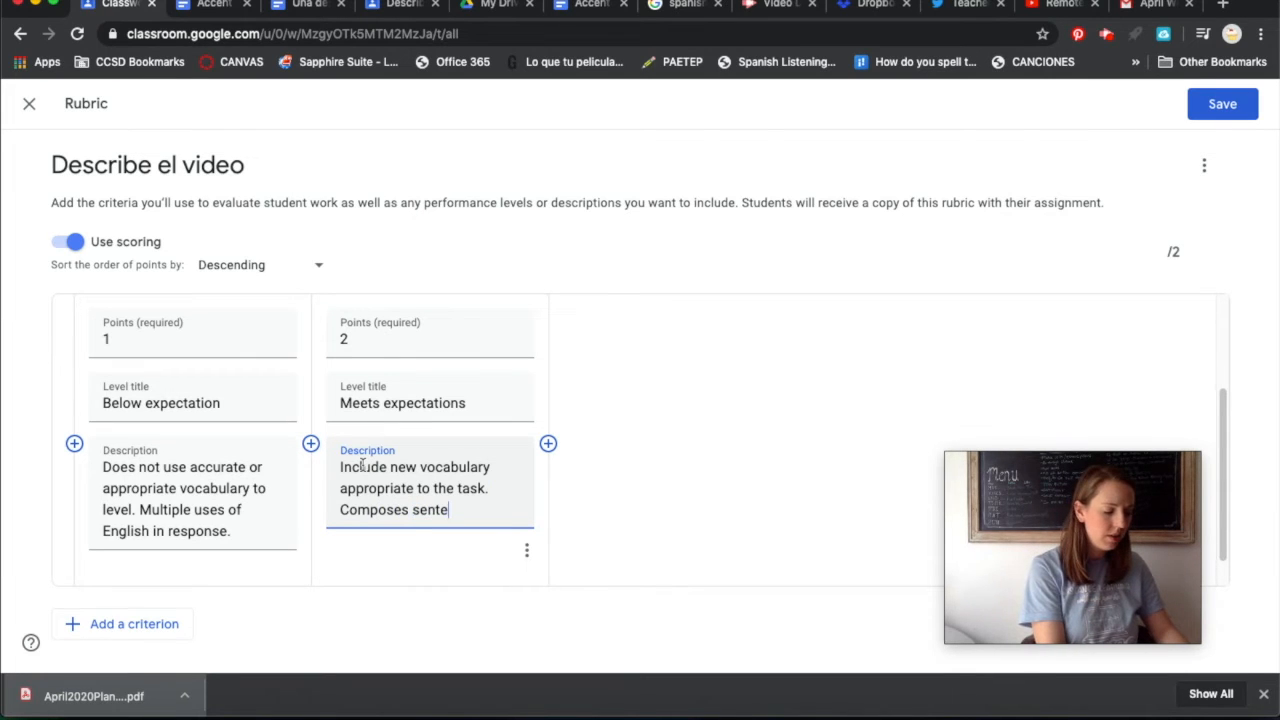
{"action": "type", "text": "nces well, communication occurs."}
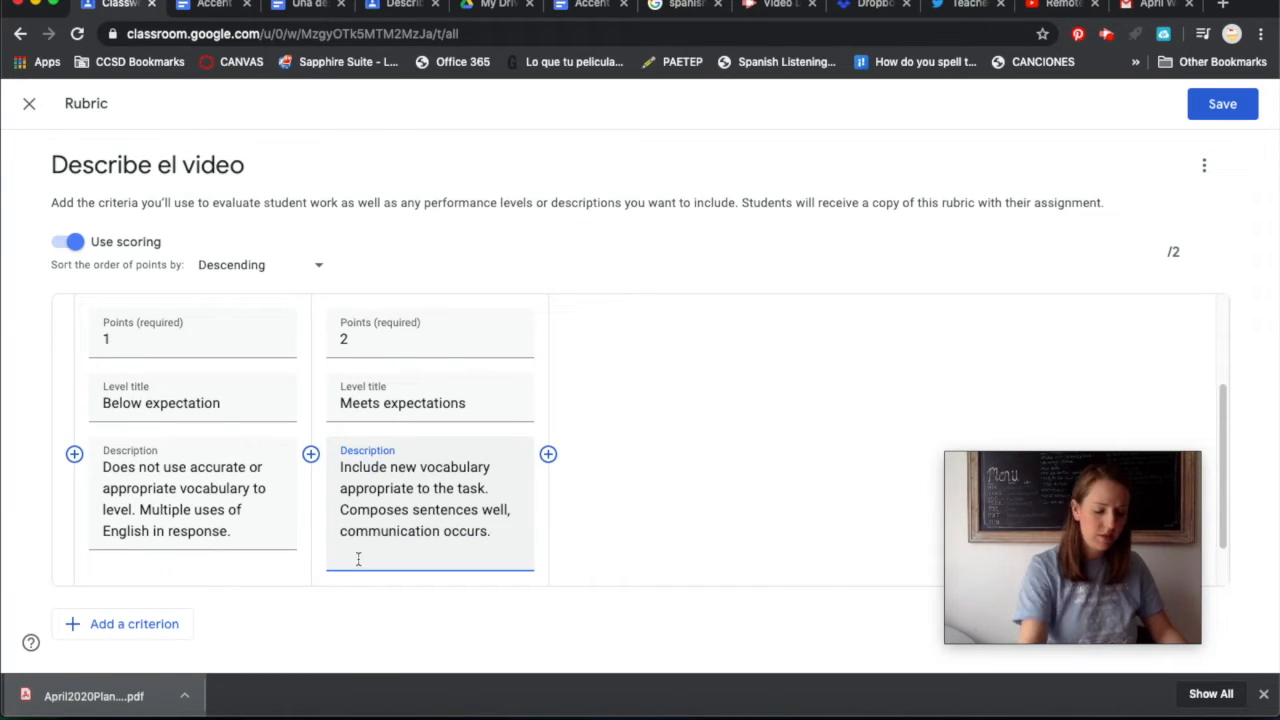
{"action": "type", "text": "Accurate "}
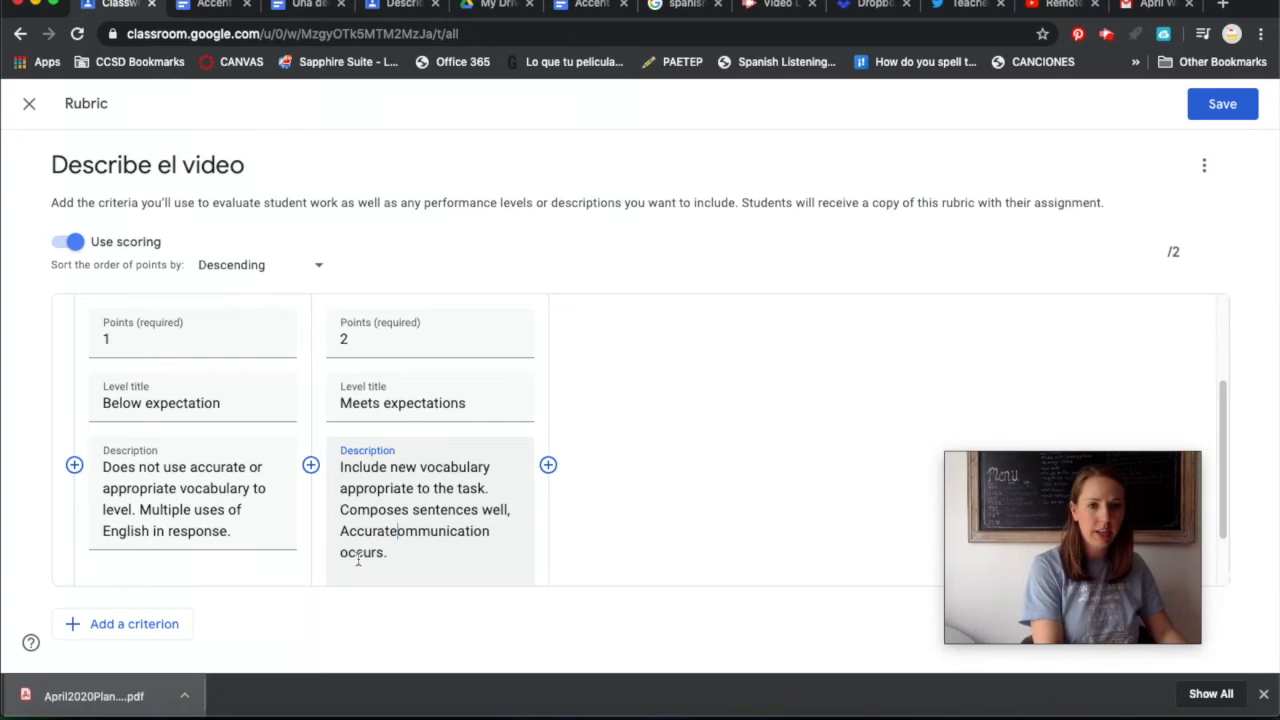
{"action": "type", "text": "c"}
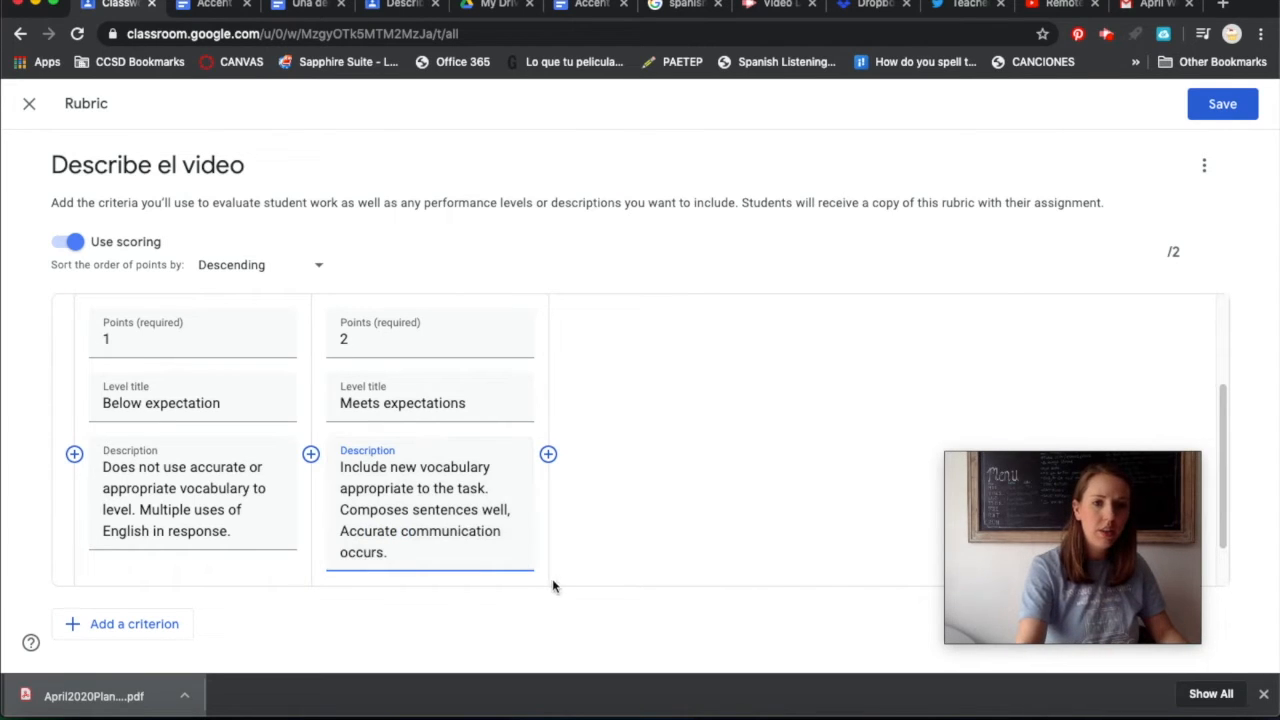
Add a 3-point level to the Vocabulary criterion and title it "Exceeds expectations".
{"action": "left_click", "coordinate": [549, 456]}
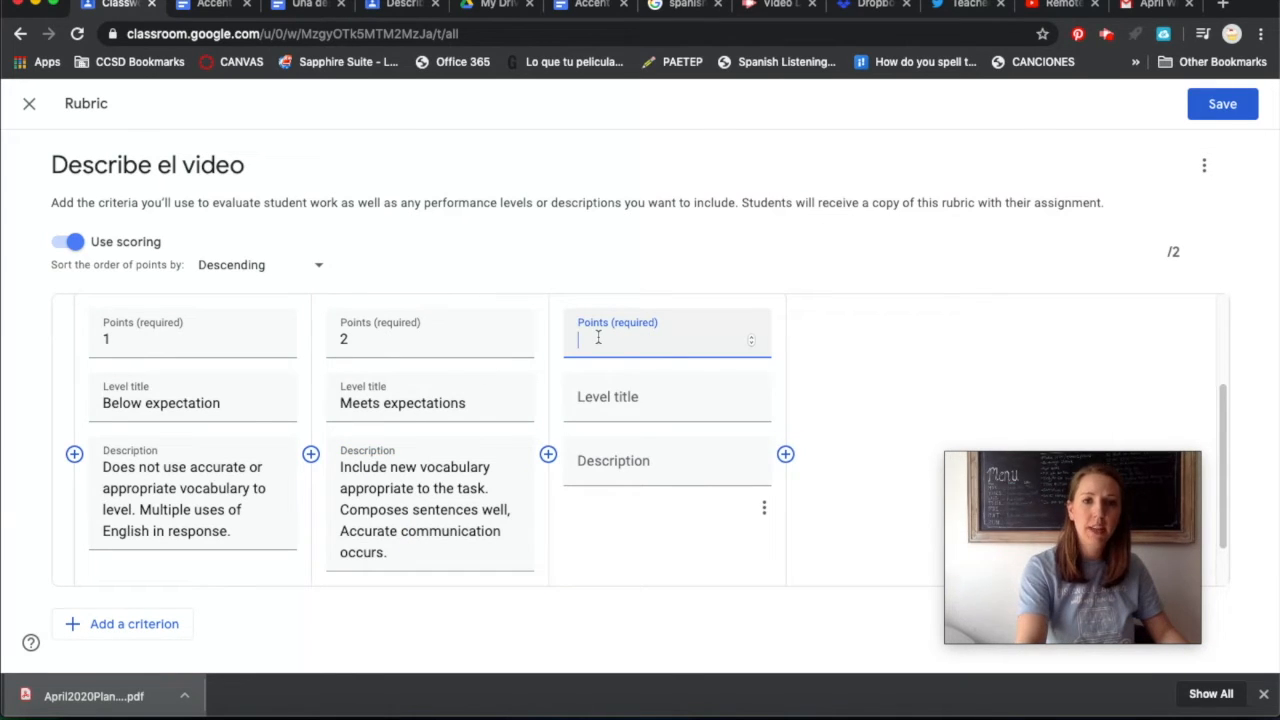
{"action": "type", "text": "3"}
{"action": "left_click", "coordinate": [619, 405]}
{"action": "type", "text": "Exceeds"}
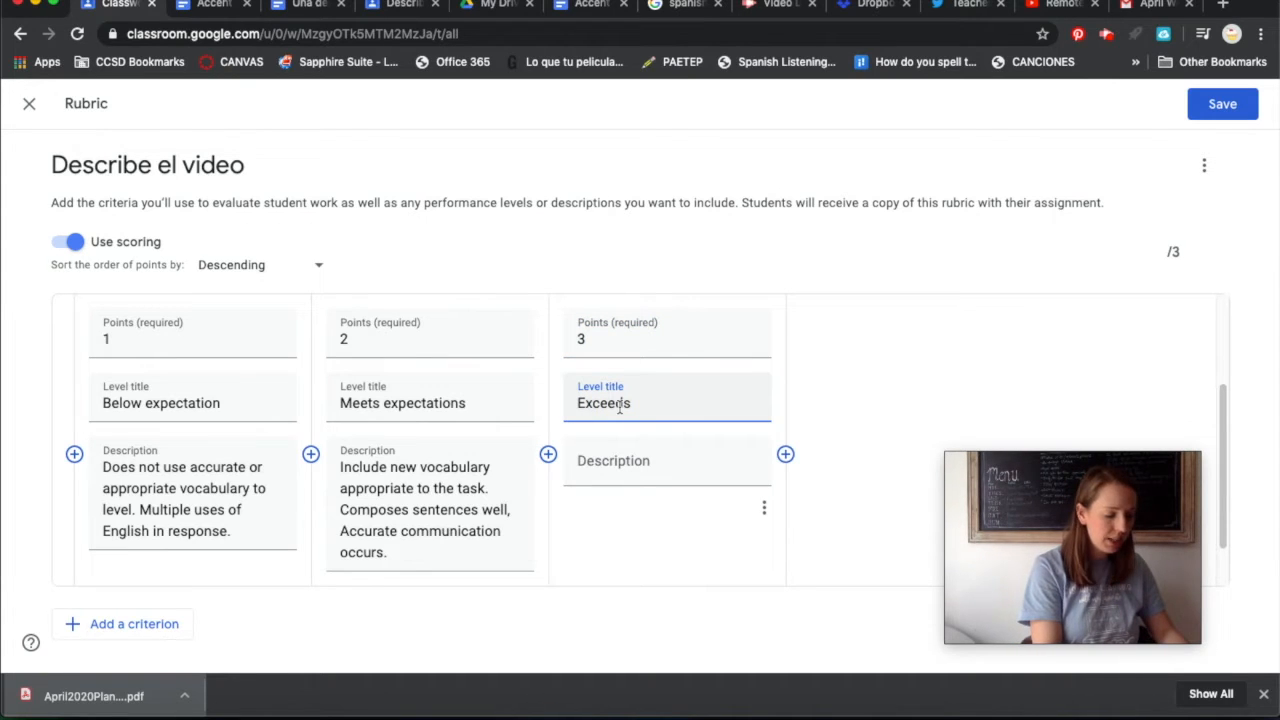
{"action": "type", "text": " expectations"}
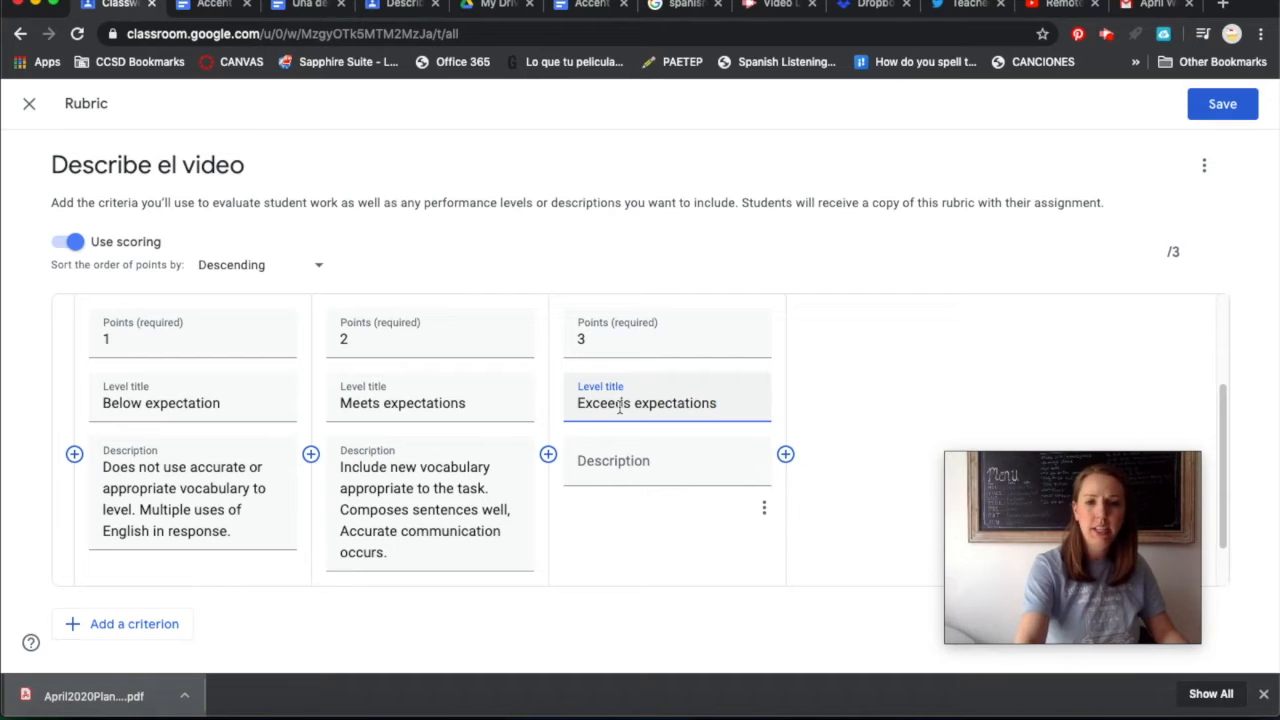
Describe the Exceeds expectations level as "Incorporates current and past vocabulary into response. Communication is accurate and precise.".
{"action": "left_click", "coordinate": [661, 467]}
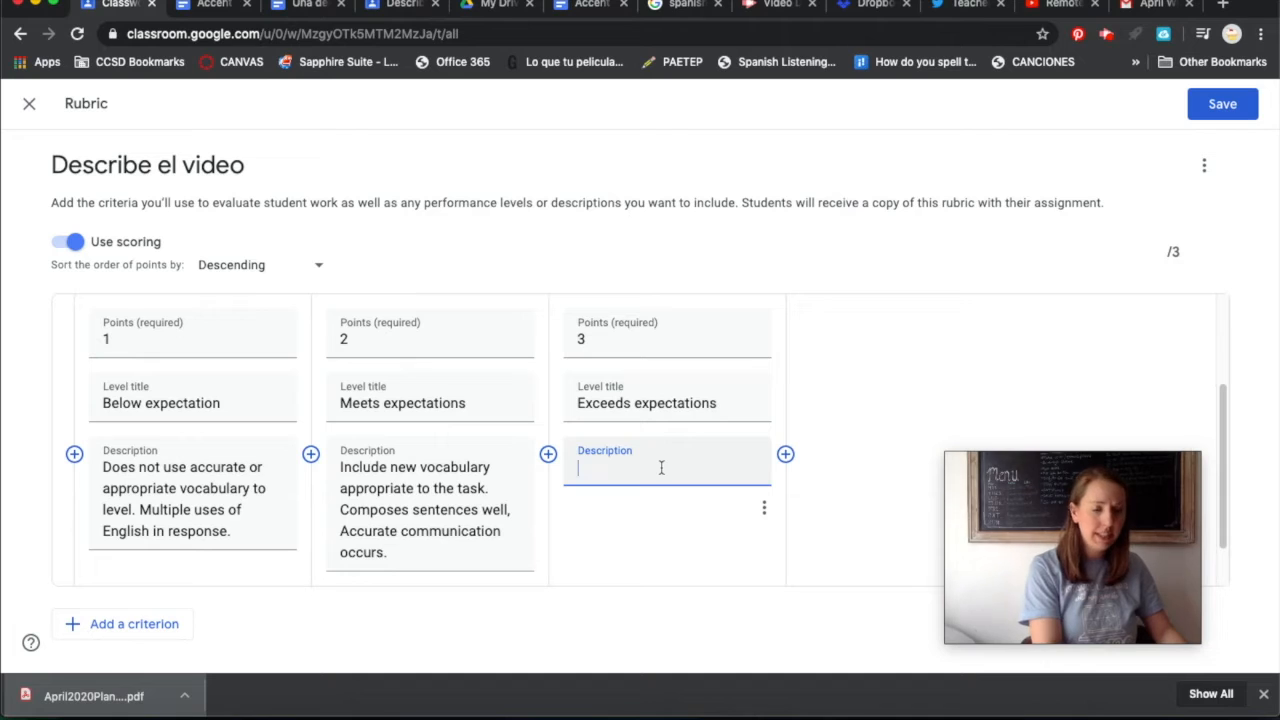
{"action": "type", "text": "In"}
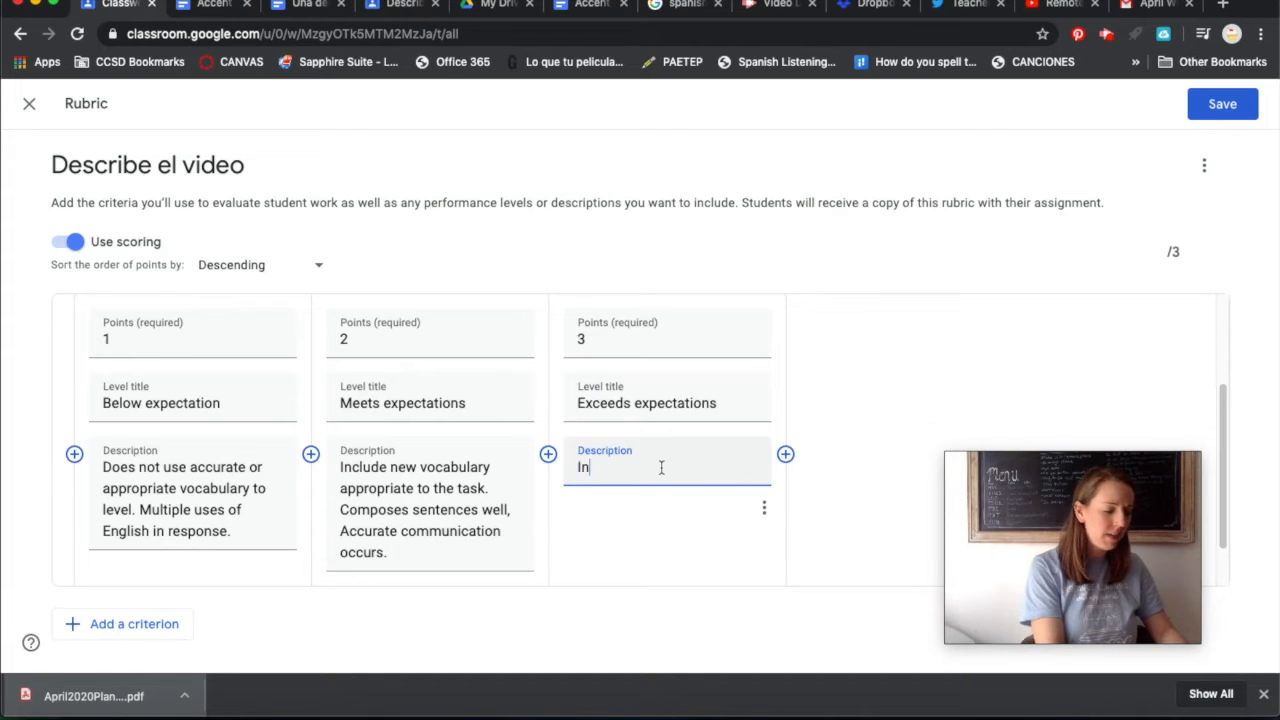
{"action": "type", "text": "corporates current "}
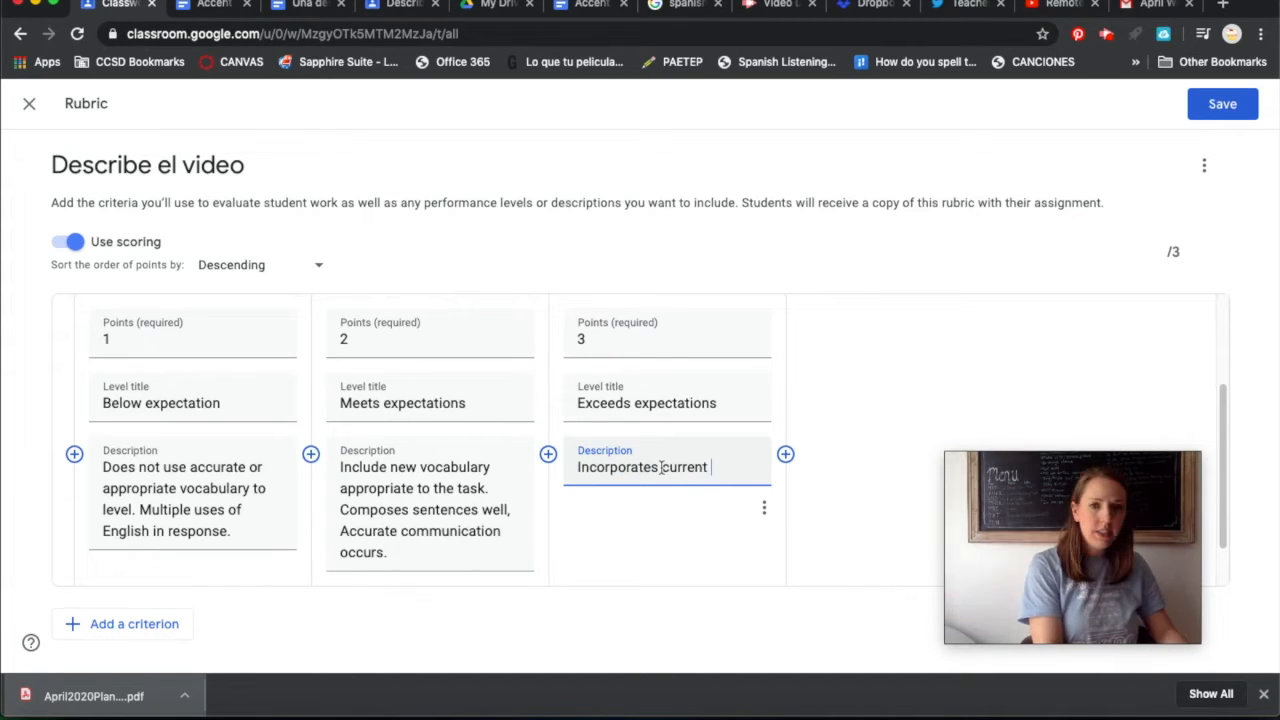
{"action": "type", "text": "and past "}
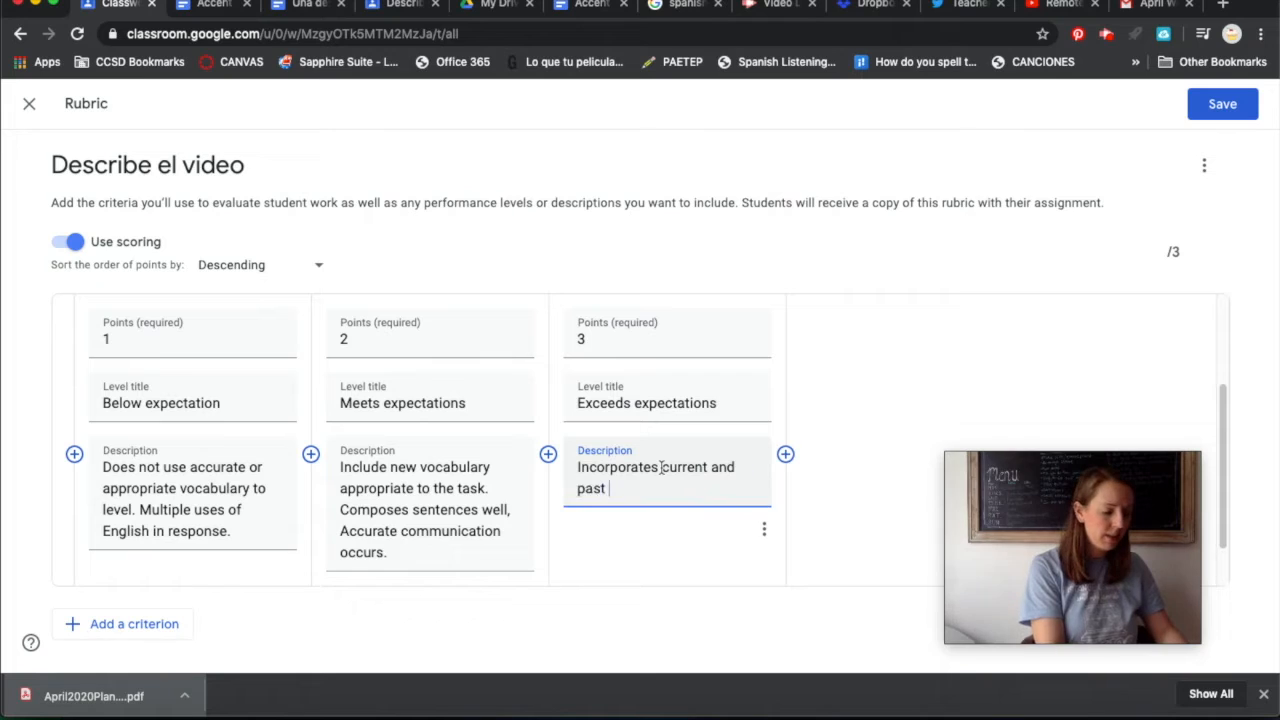
{"action": "type", "text": "vocbulary into re"}
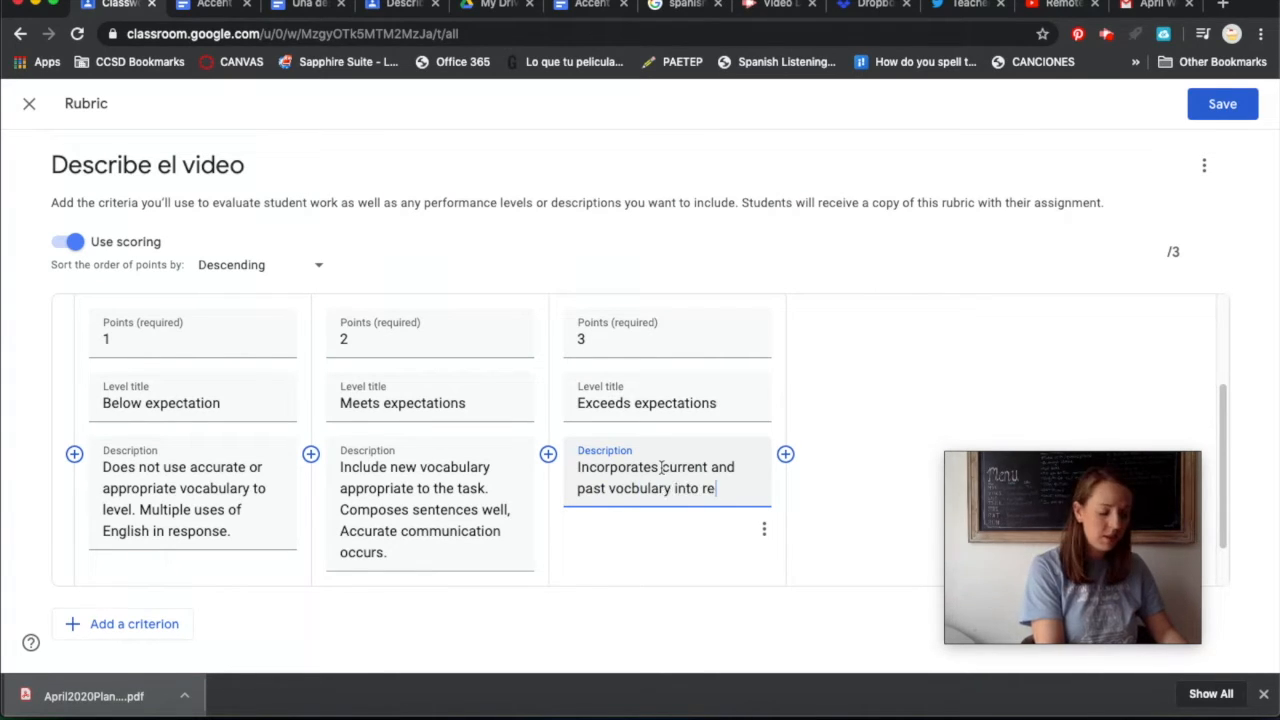
{"action": "type", "text": "sponse. Communjiation is"}
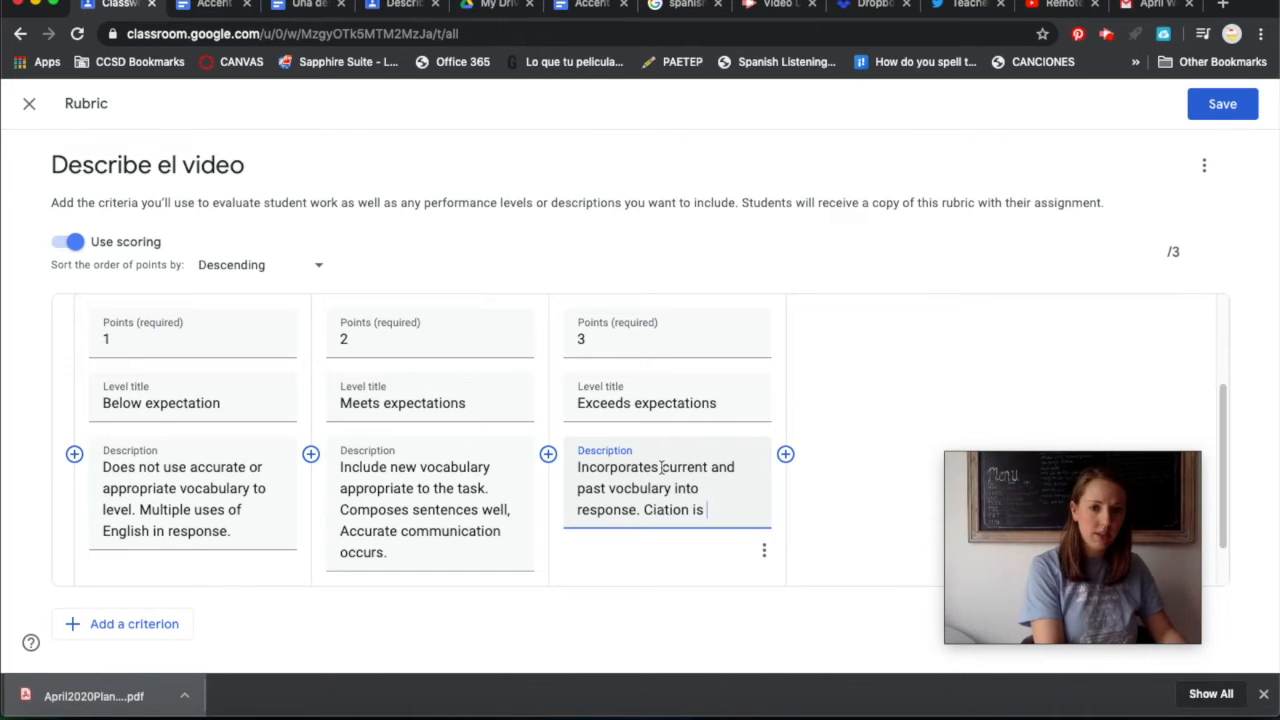
{"action": "key", "text": "BackSpace"}
{"action": "key", "text": "BackSpace"}
{"action": "type", "text": "ication"}
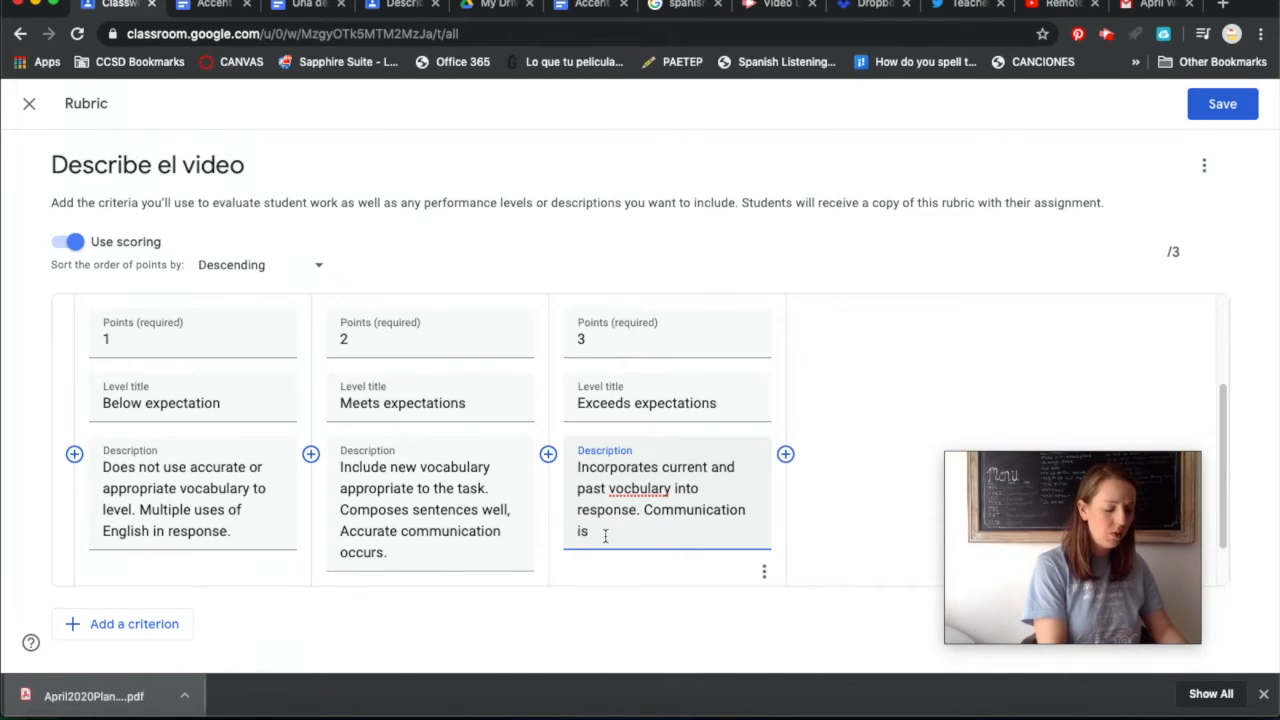
{"action": "type", "text": " is accurate and "}
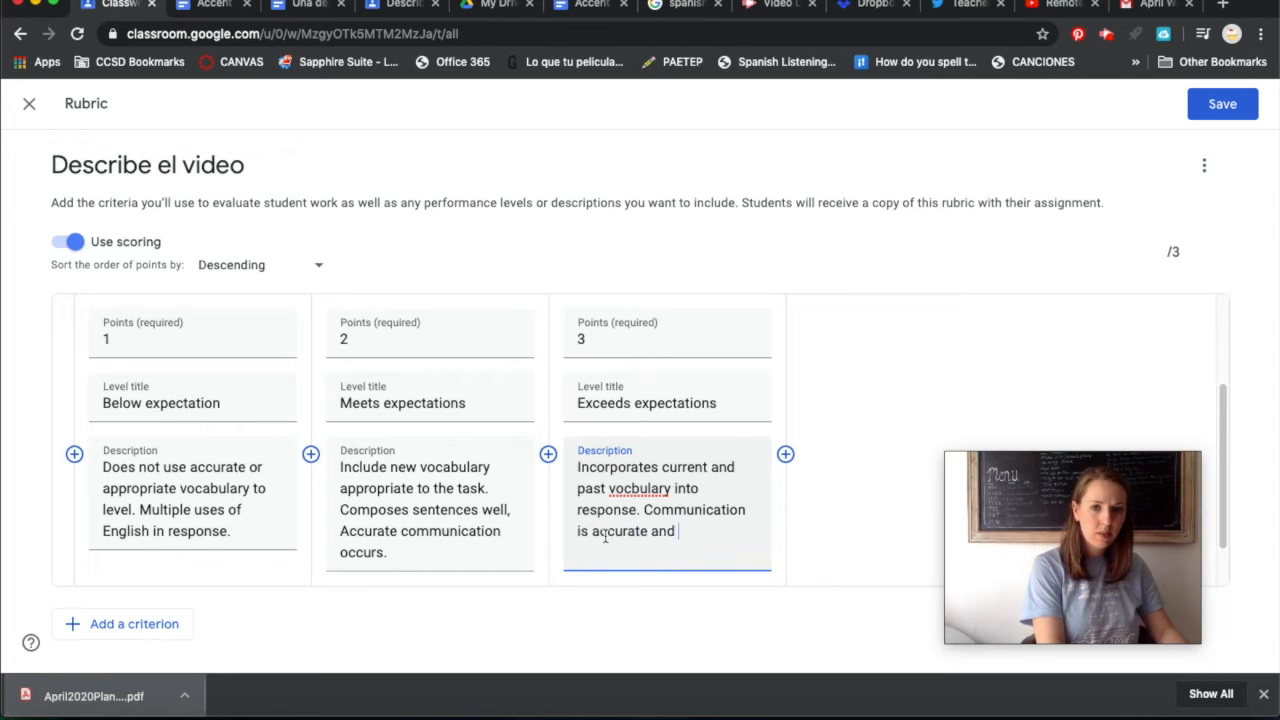
{"action": "type", "text": "preci"}
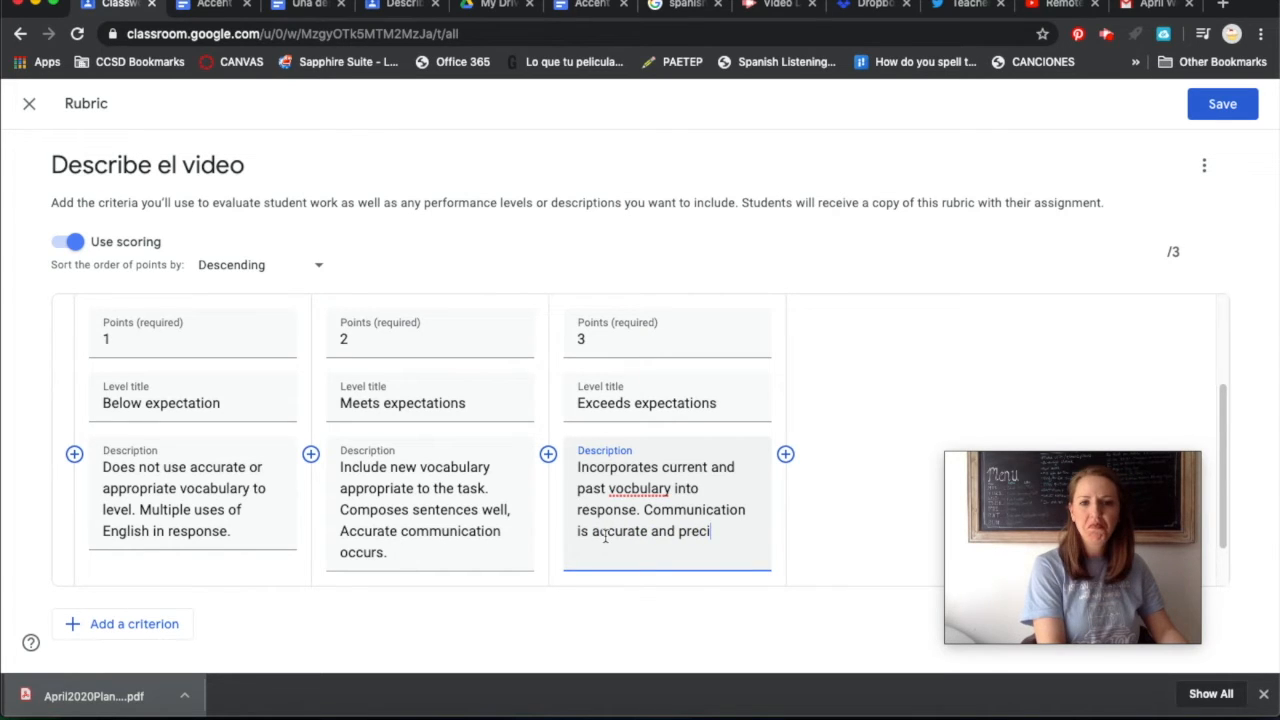
{"action": "type", "text": "se."}
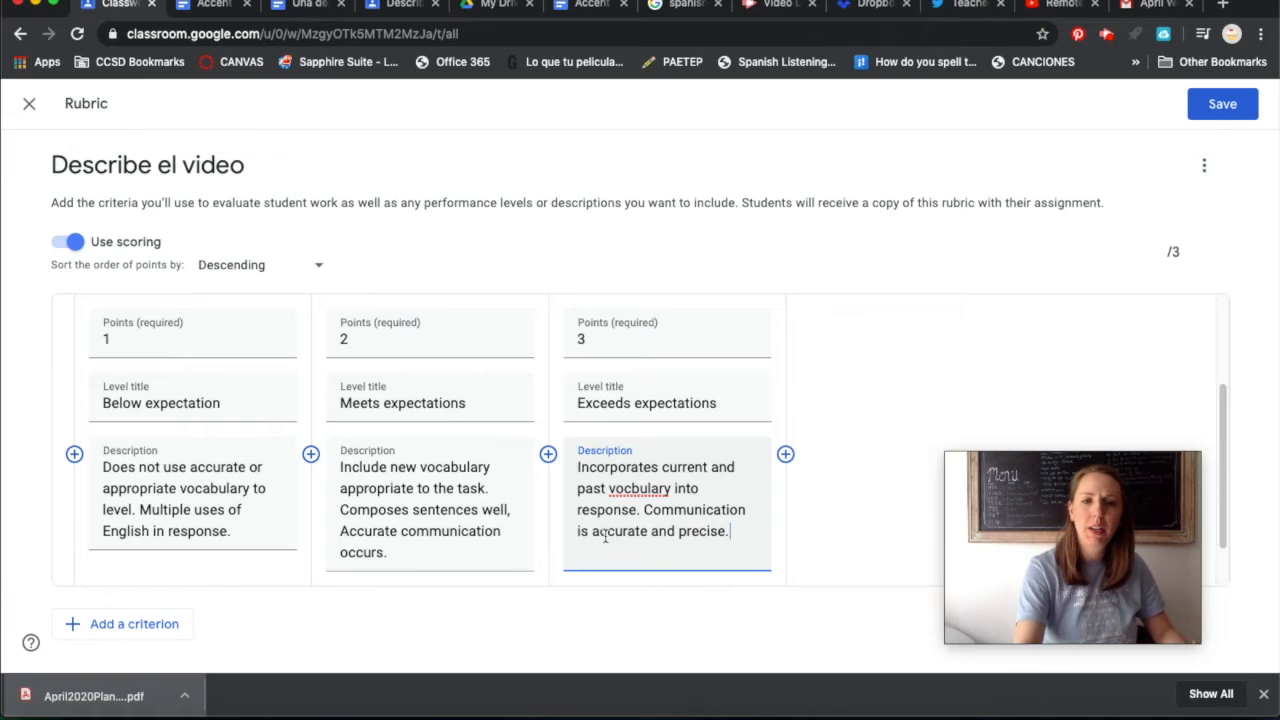
{"action": "right_click", "coordinate": [641, 490]}
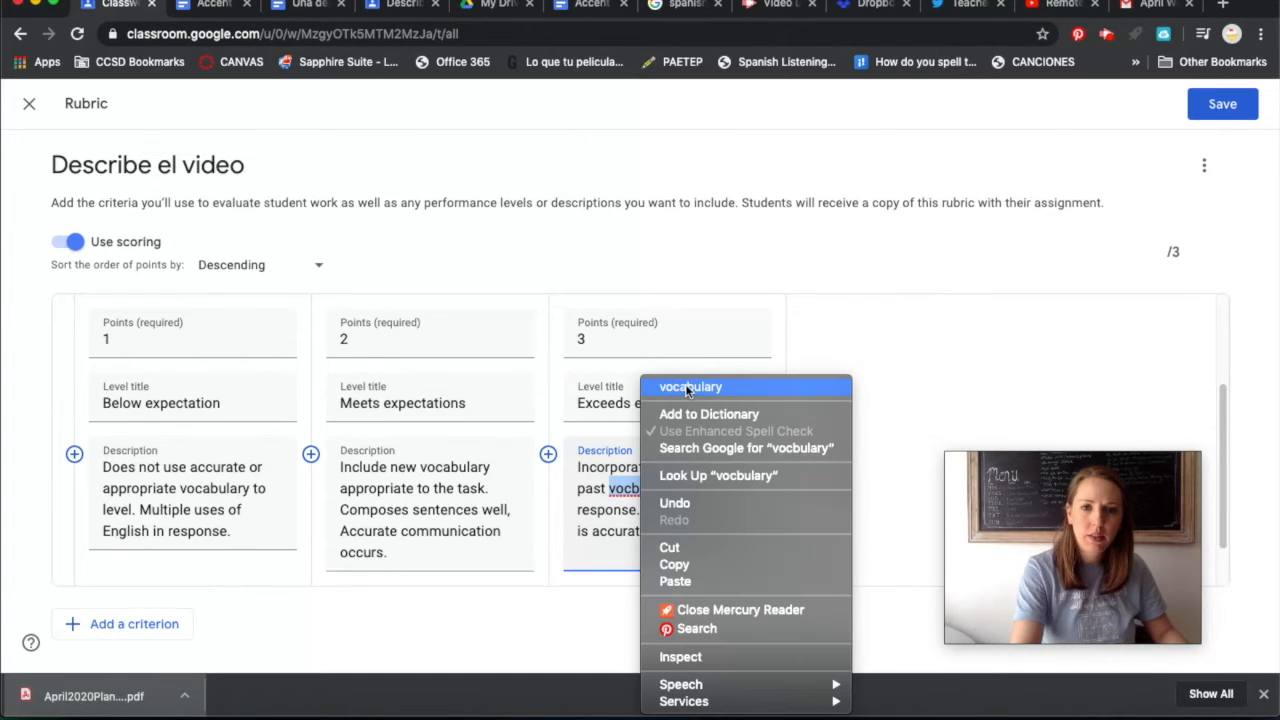
{"action": "left_click", "coordinate": [688, 390]}
Append "Possibly used English once." to the description of the Meets expectations level.
{"action": "scroll", "coordinate": [680, 545], "scroll_direction": "down", "scroll_amount": 1}
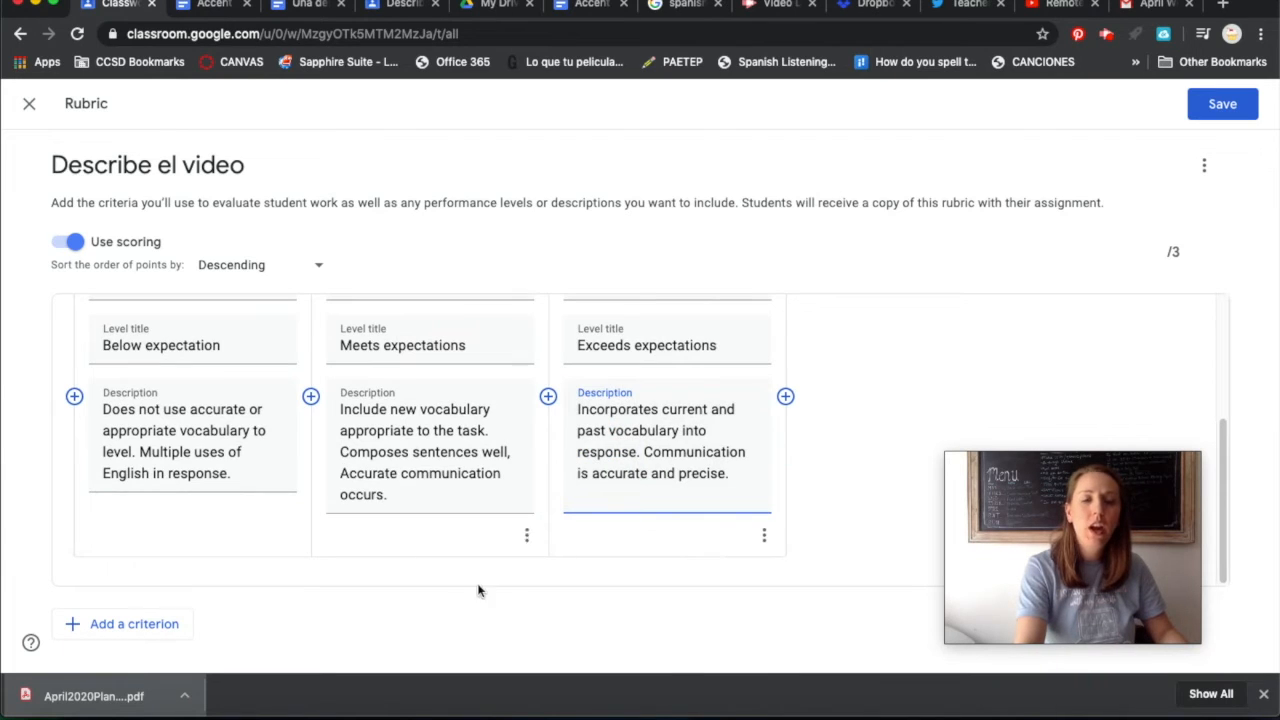
{"action": "scroll", "coordinate": [474, 575], "scroll_direction": "up", "scroll_amount": 4}
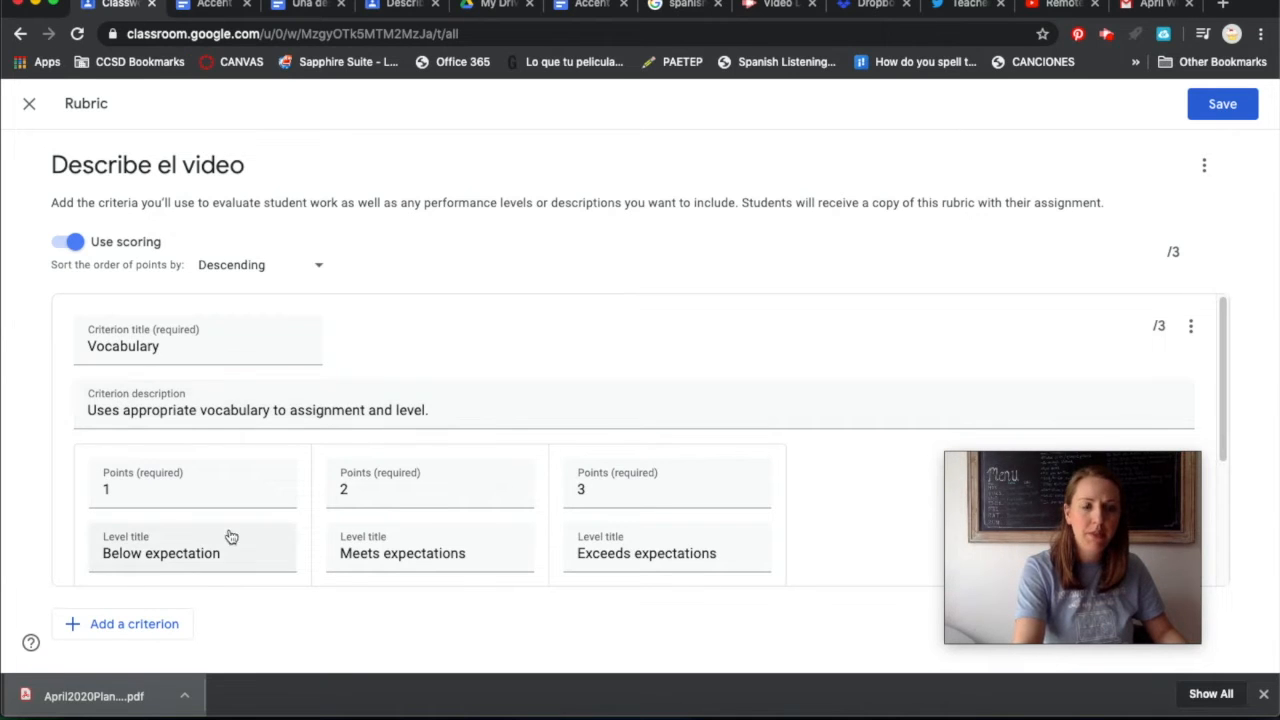
{"action": "scroll", "coordinate": [185, 540], "scroll_direction": "down", "scroll_amount": 2}
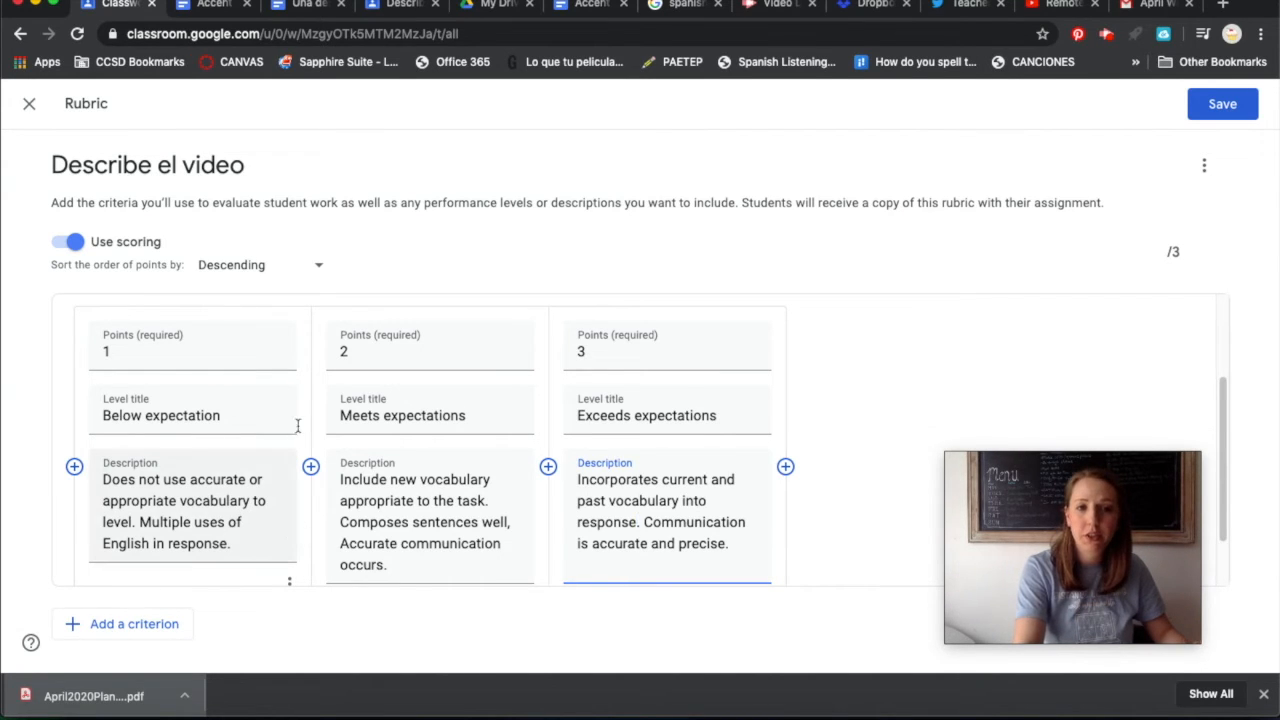
{"action": "left_click", "coordinate": [401, 567]}
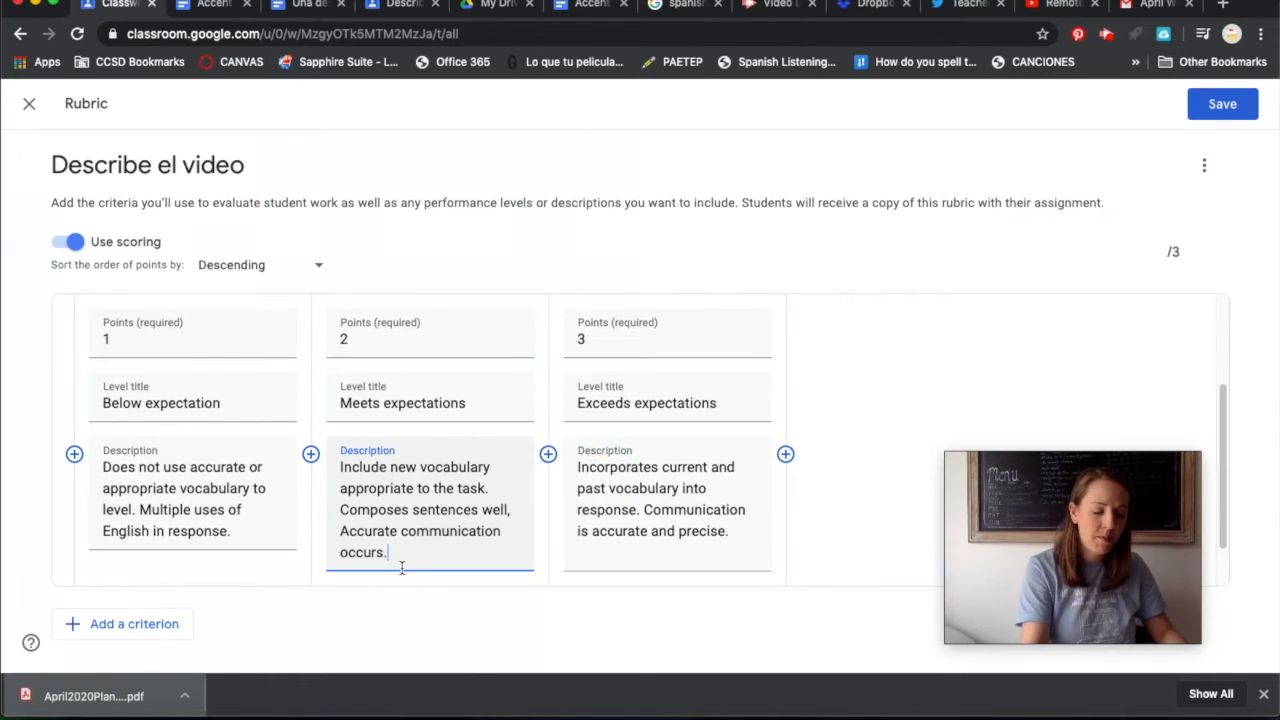
{"action": "type", "text": "Possibly us"}
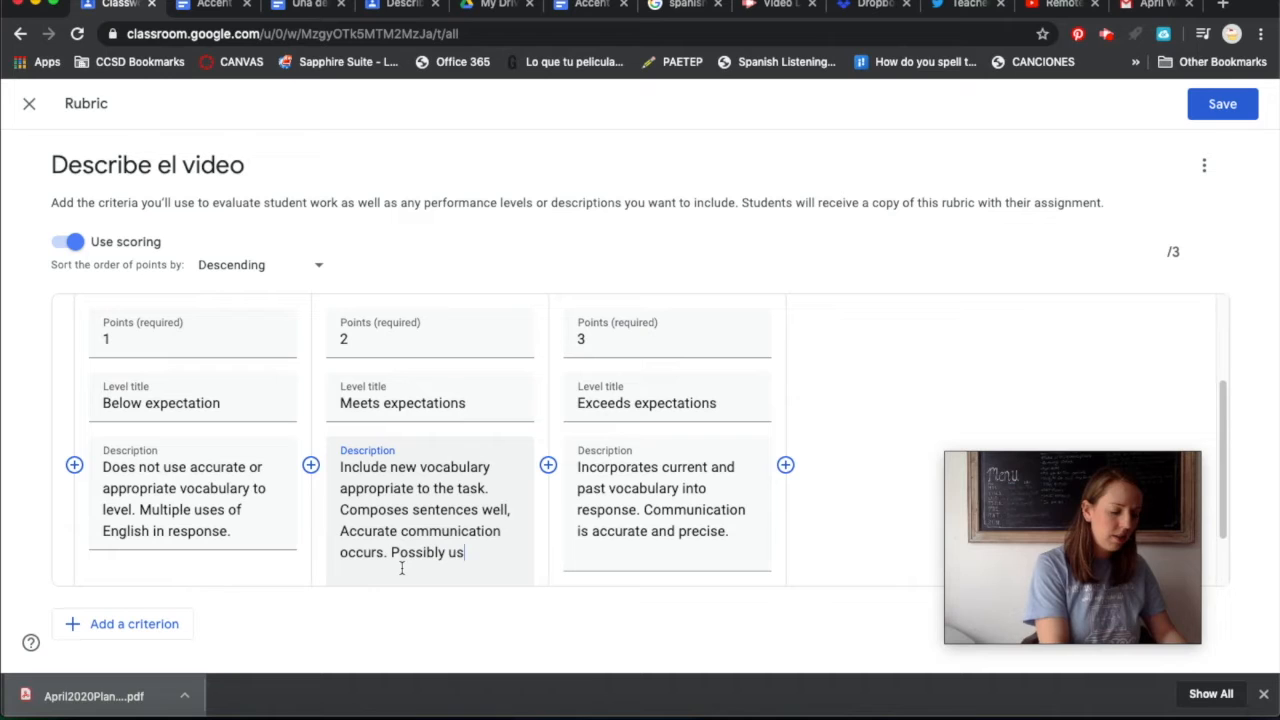
{"action": "type", "text": "ed English once."}
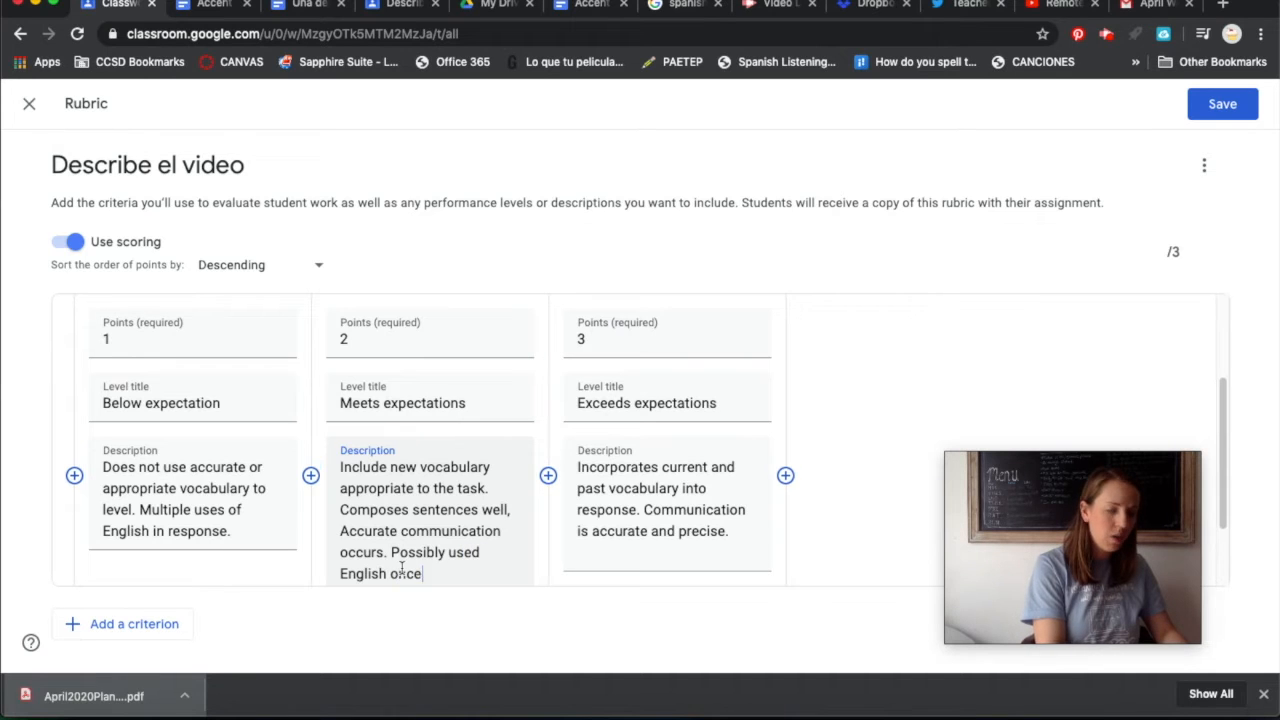
Add a second, blank criterion to the rubric after Vocabulary.
{"action": "scroll", "coordinate": [576, 486], "scroll_direction": "down", "scroll_amount": 2}
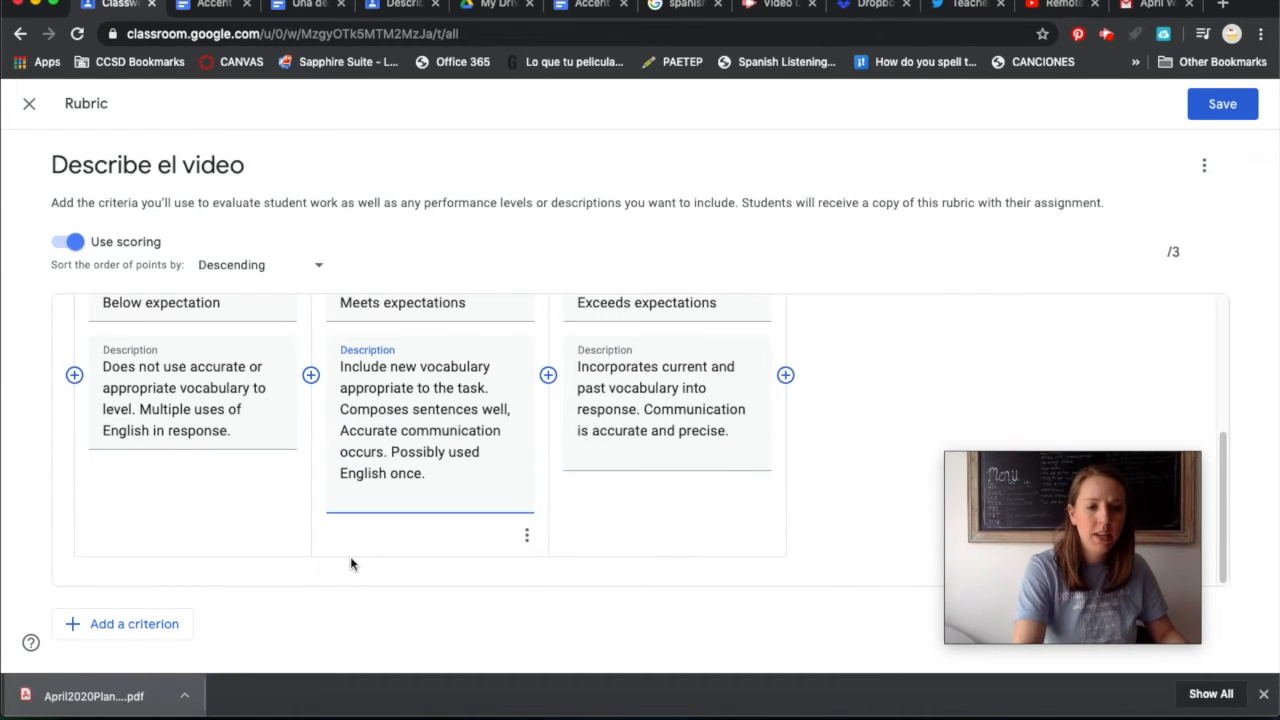
{"action": "scroll", "coordinate": [350, 564], "scroll_direction": "up", "scroll_amount": 2}
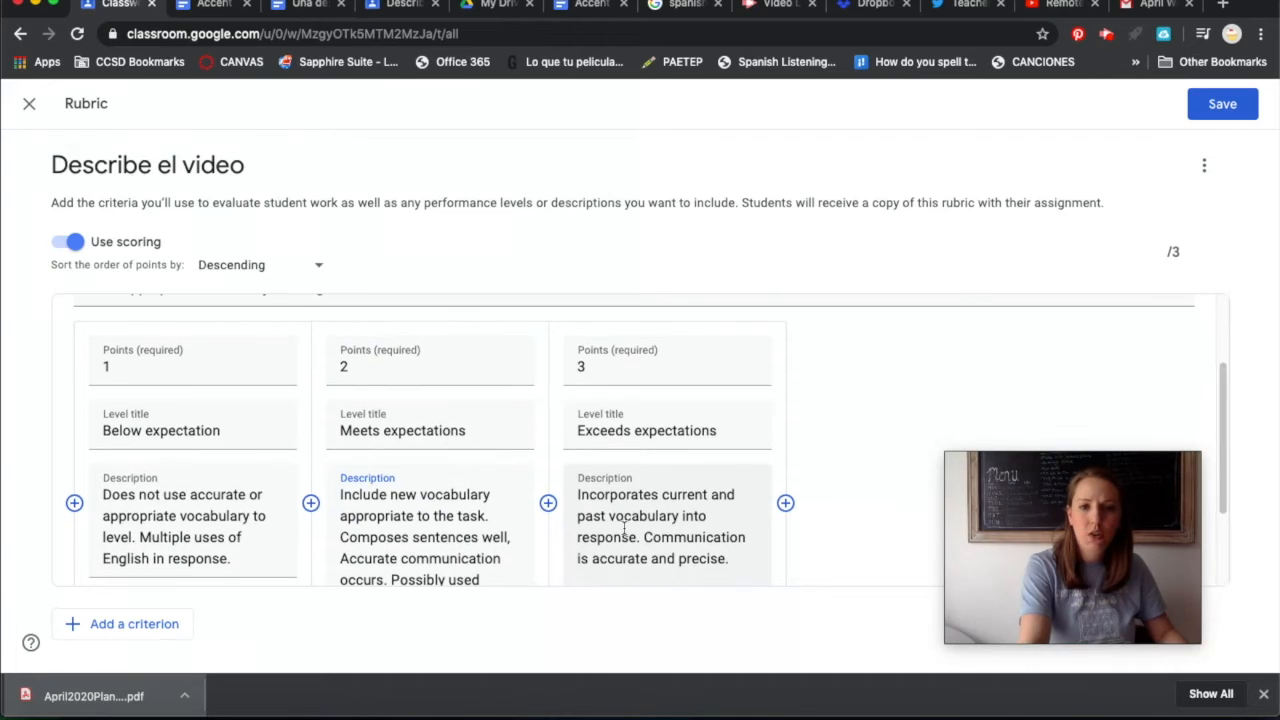
{"action": "scroll", "coordinate": [728, 548], "scroll_direction": "down", "scroll_amount": 1}
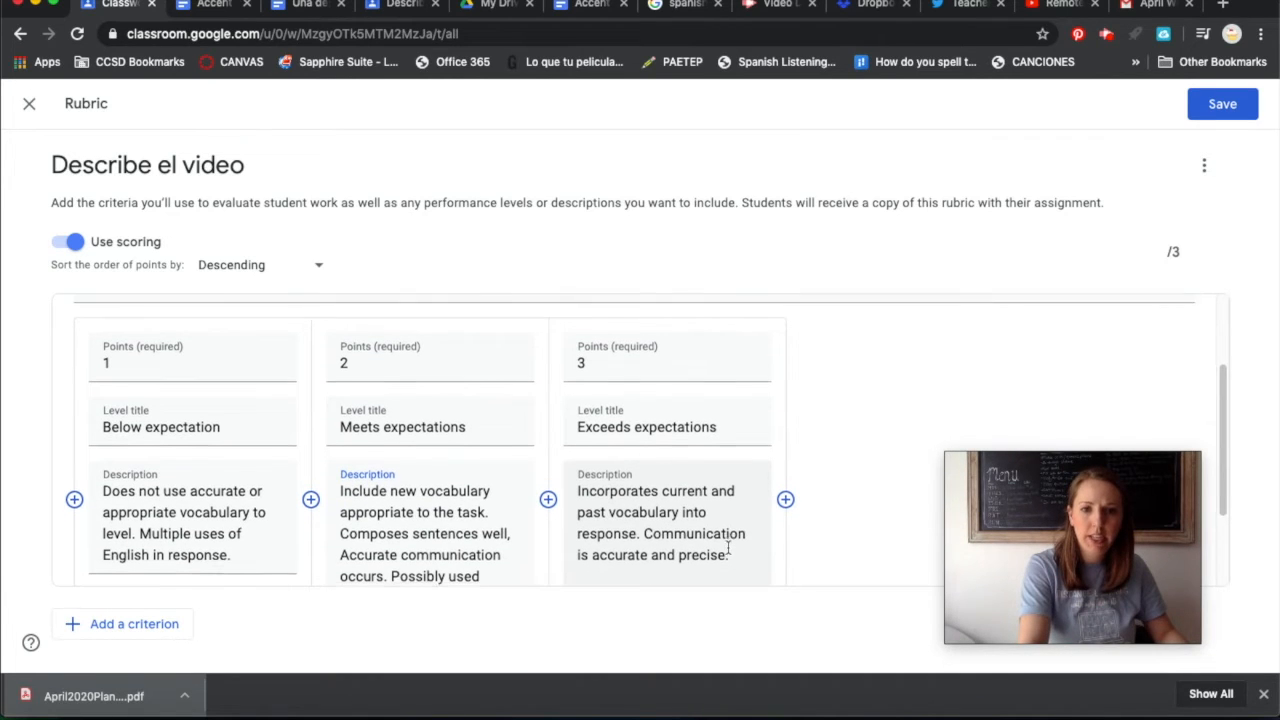
{"action": "scroll", "coordinate": [700, 545], "scroll_direction": "down", "scroll_amount": 2}
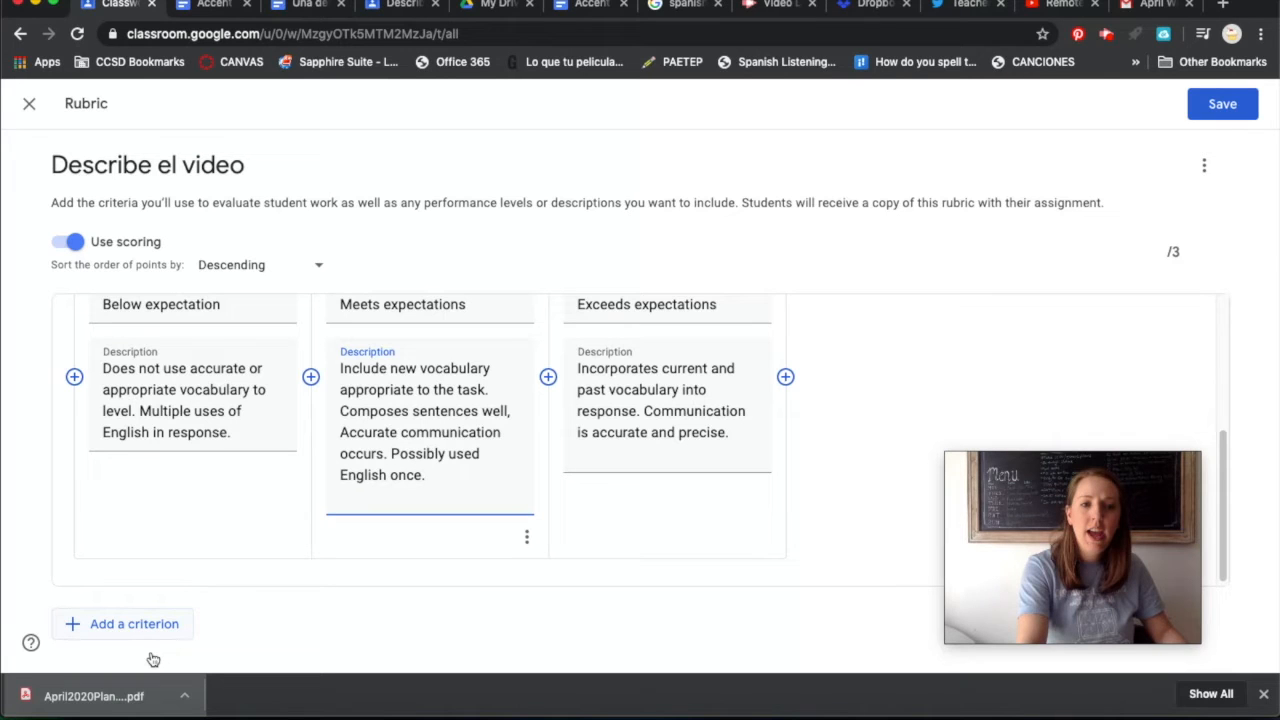
{"action": "left_click", "coordinate": [140, 622]}
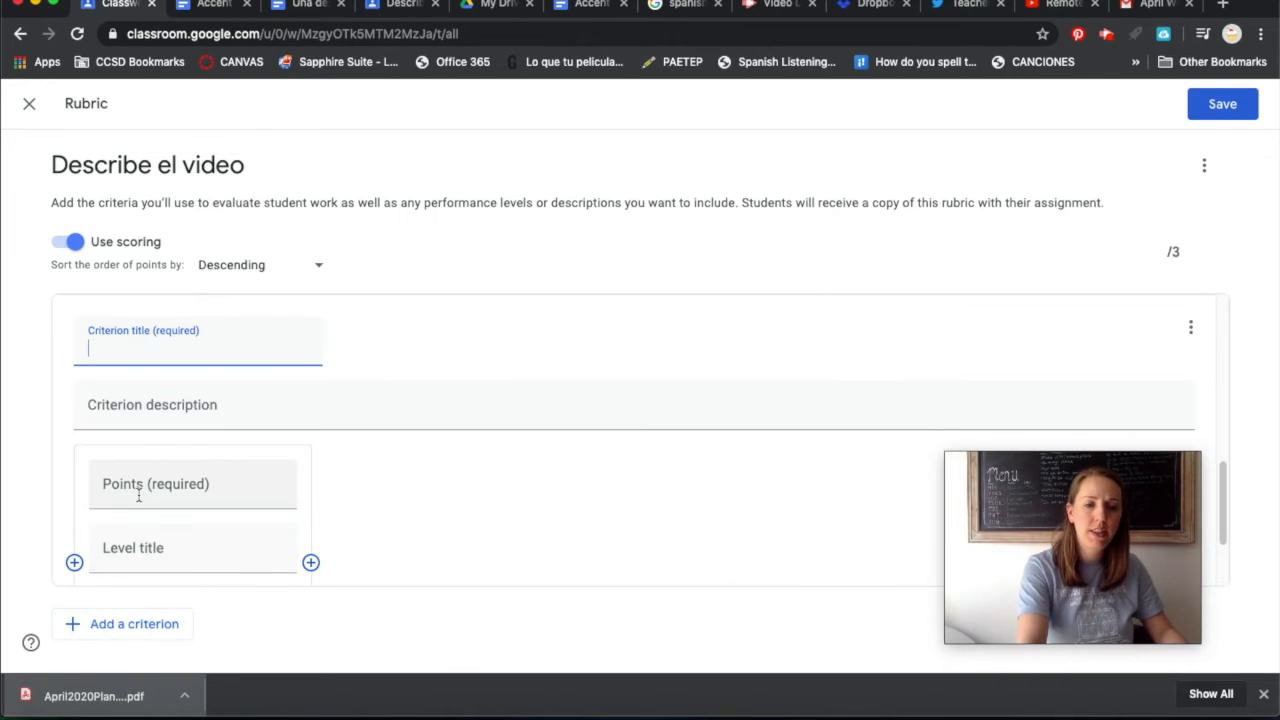
Title the new criterion "Grammar" and describe it as "Level appropriate use of grammar", with the spelling corrected.
{"action": "type", "text": "\"Gr"}
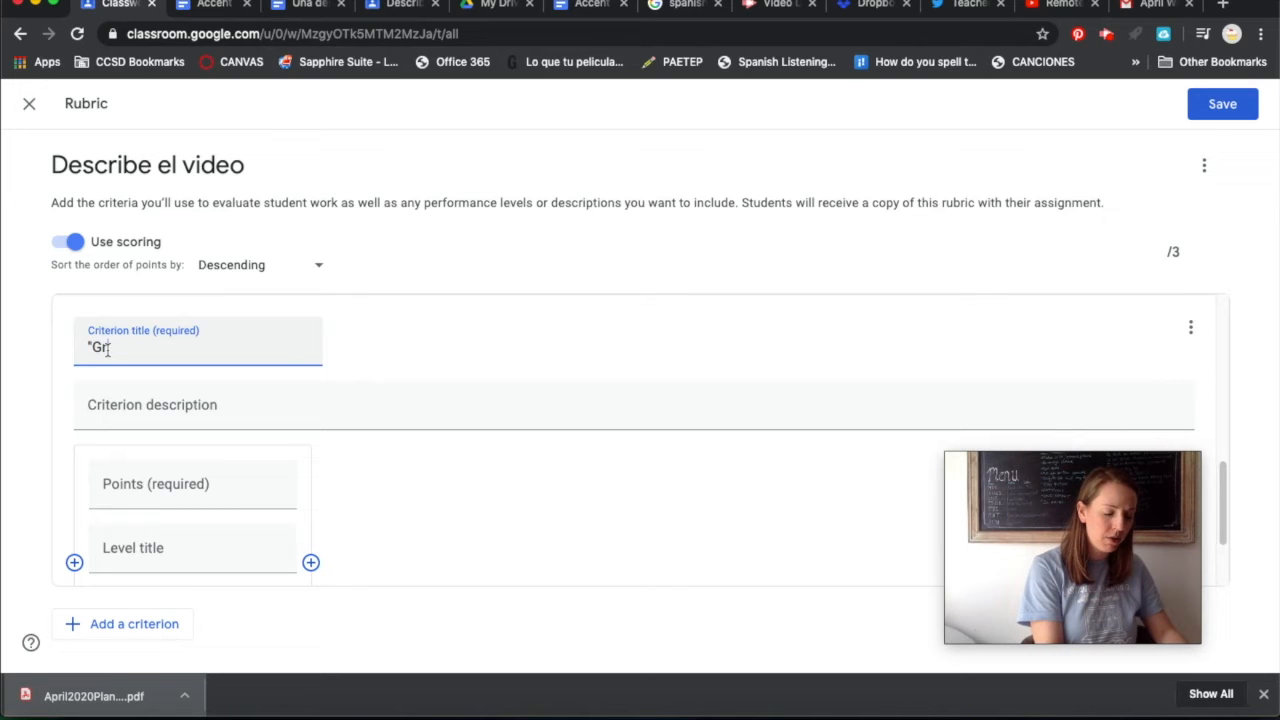
{"action": "type", "text": "ammar"}
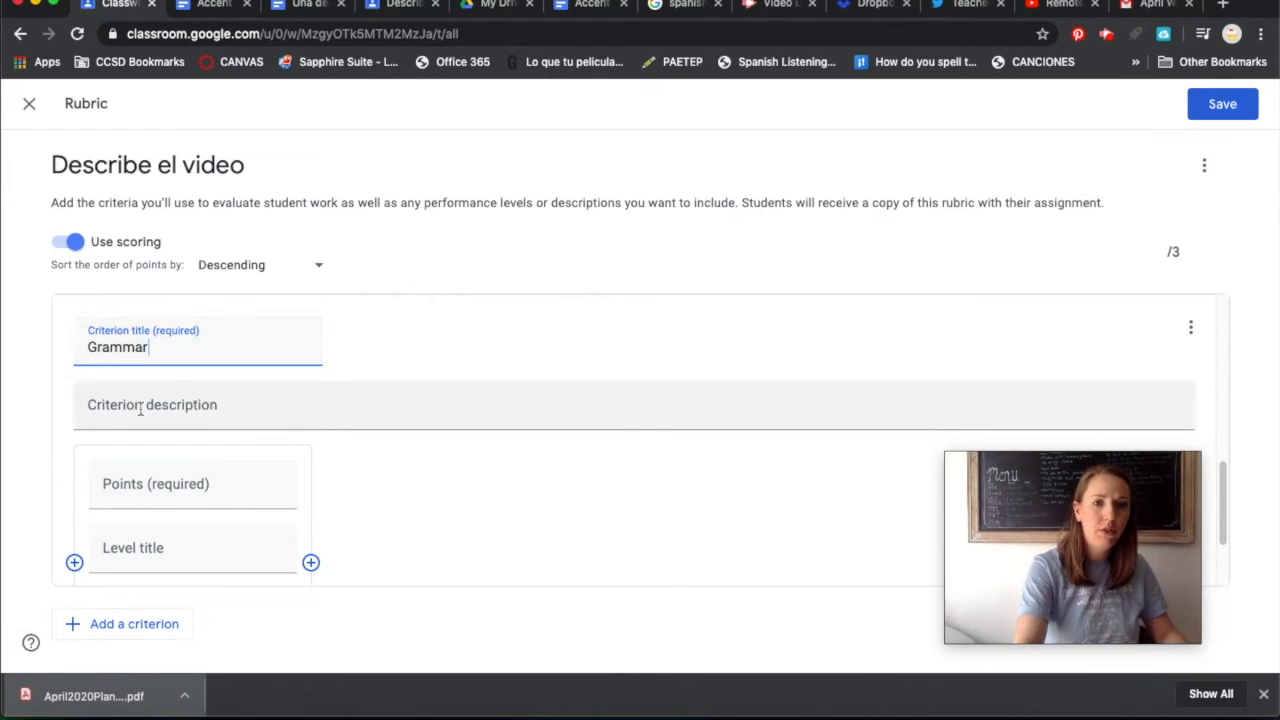
{"action": "left_click", "coordinate": [140, 410]}
{"action": "type", "text": "Lev"}
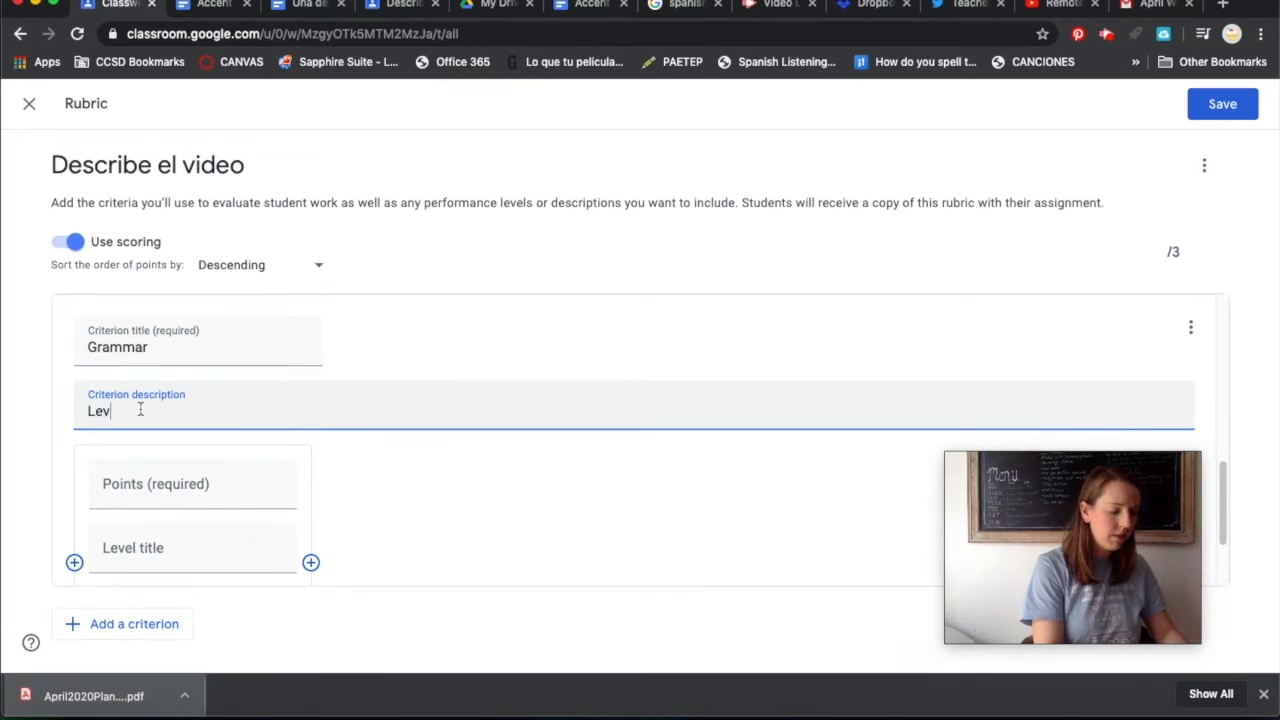
{"action": "type", "text": "el approp"}
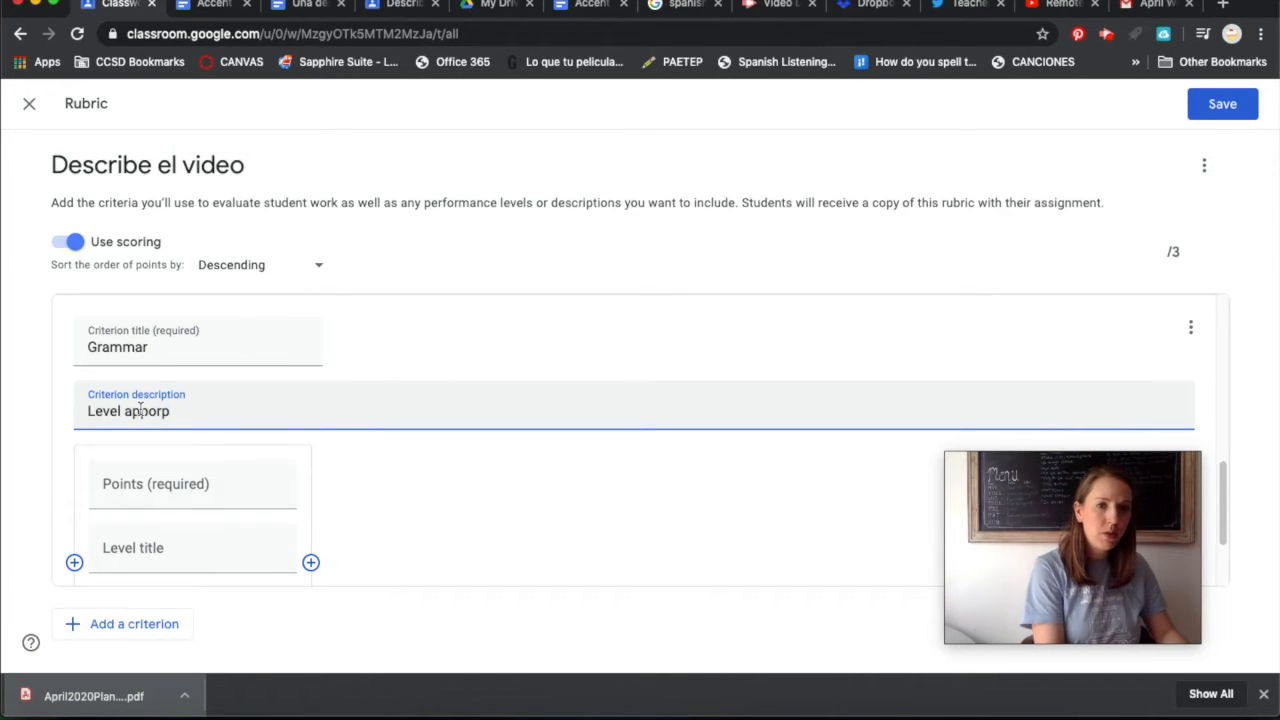
{"action": "type", "text": "riate use "}
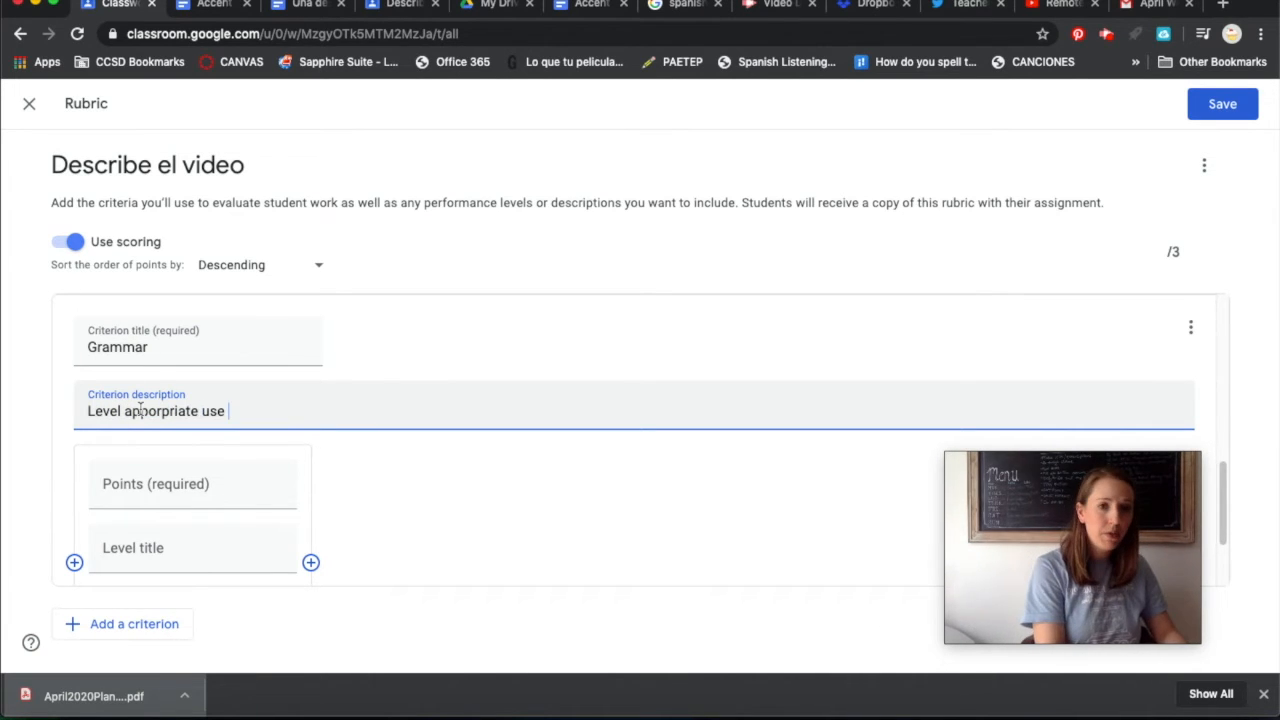
{"action": "type", "text": "of grammar"}
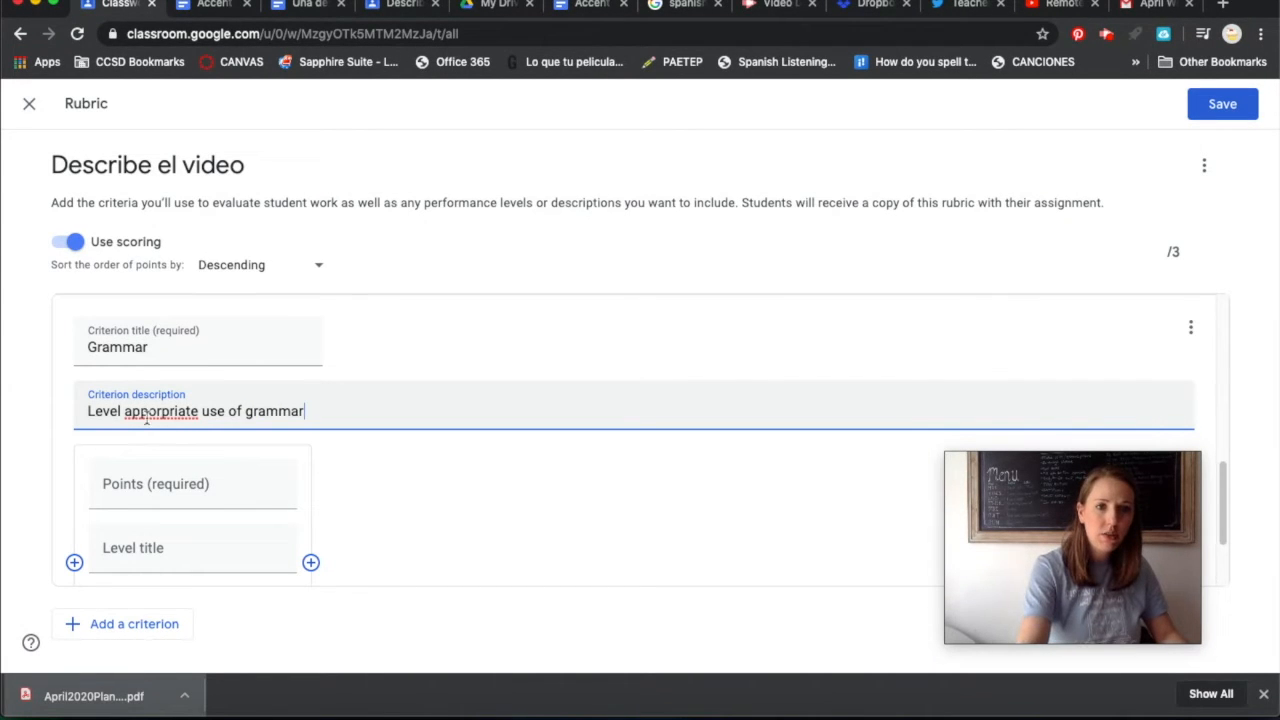
{"action": "right_click", "coordinate": [147, 416]}
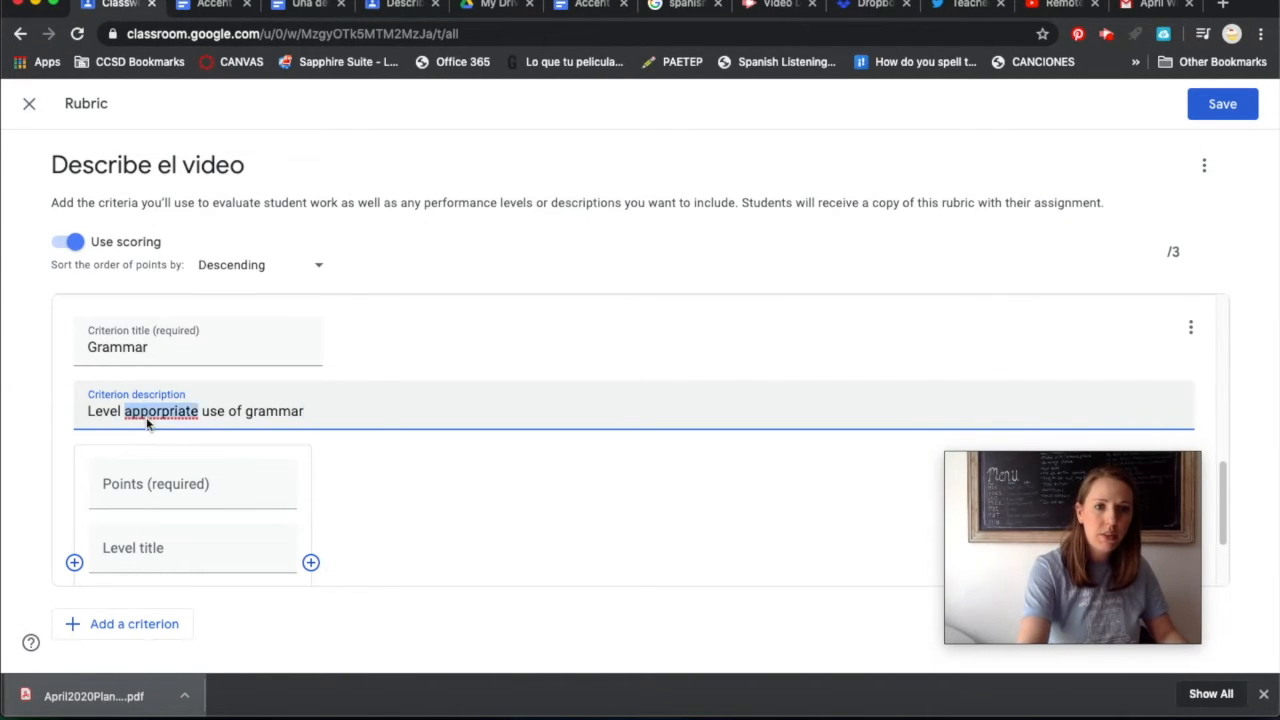
{"action": "left_click", "coordinate": [175, 397]}
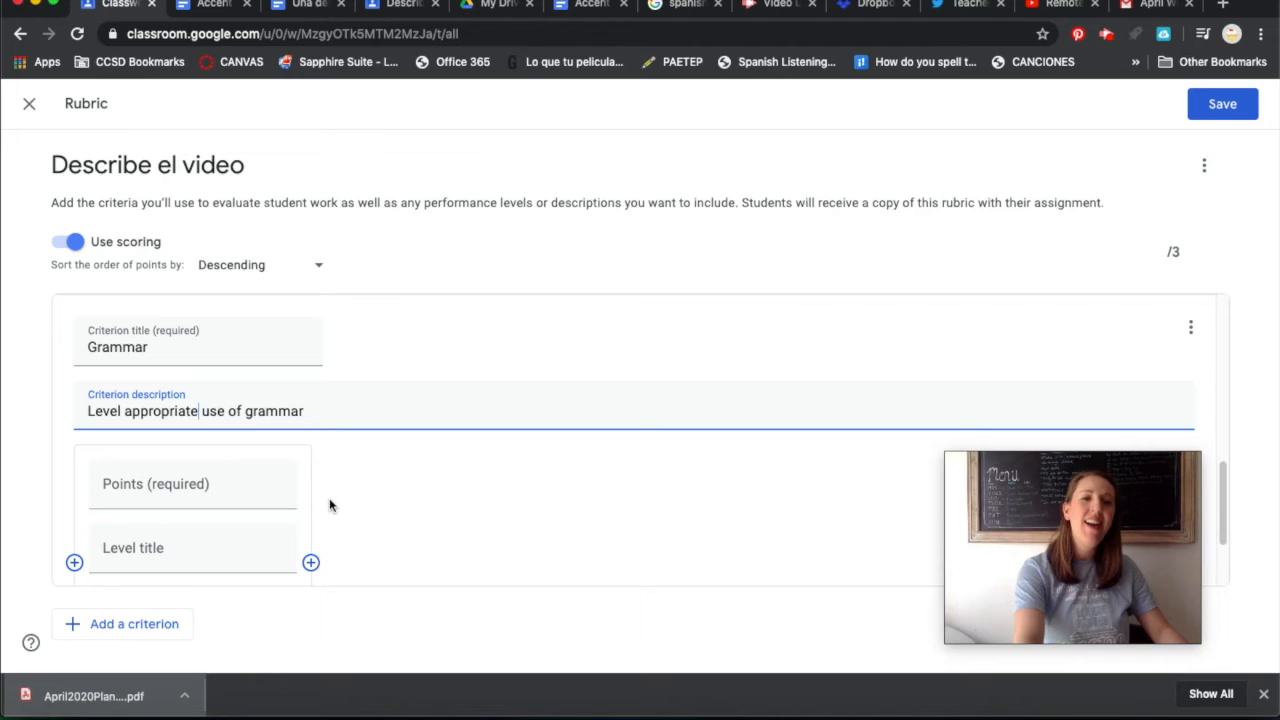
{"action": "left_click", "coordinate": [1107, 36]}
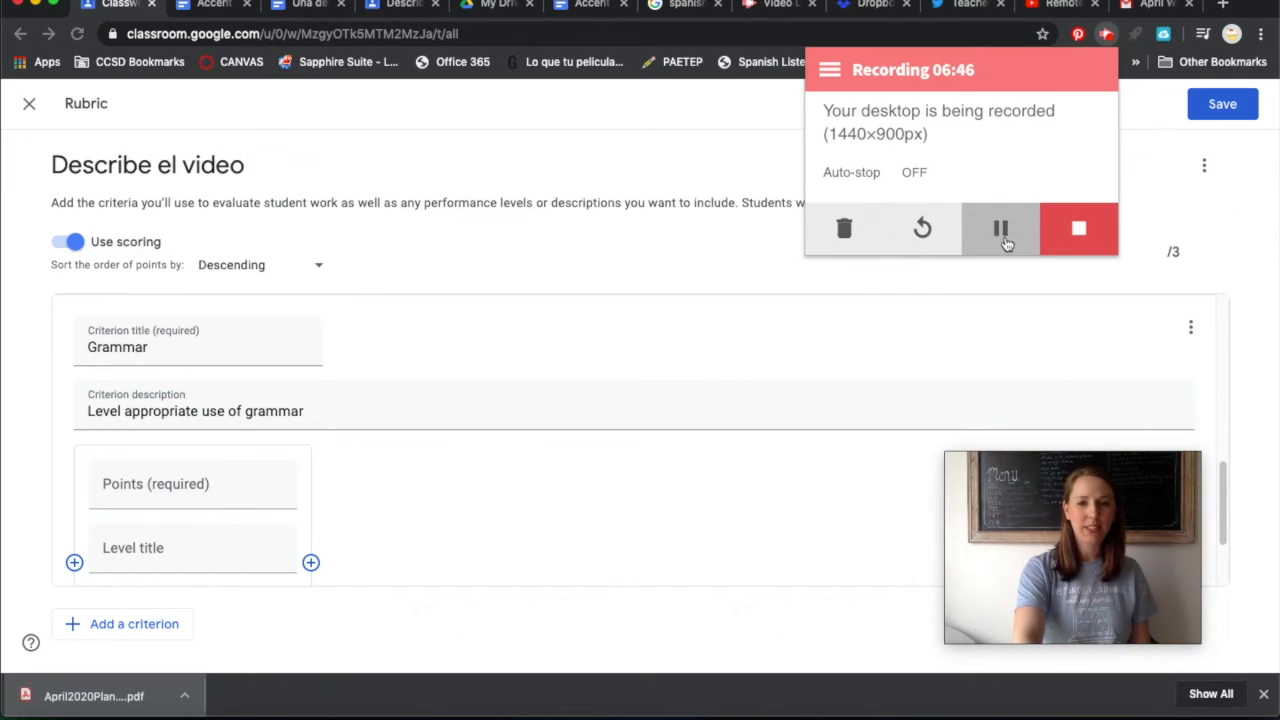
{"action": "scroll", "coordinate": [214, 505], "scroll_direction": "down", "scroll_amount": 1}
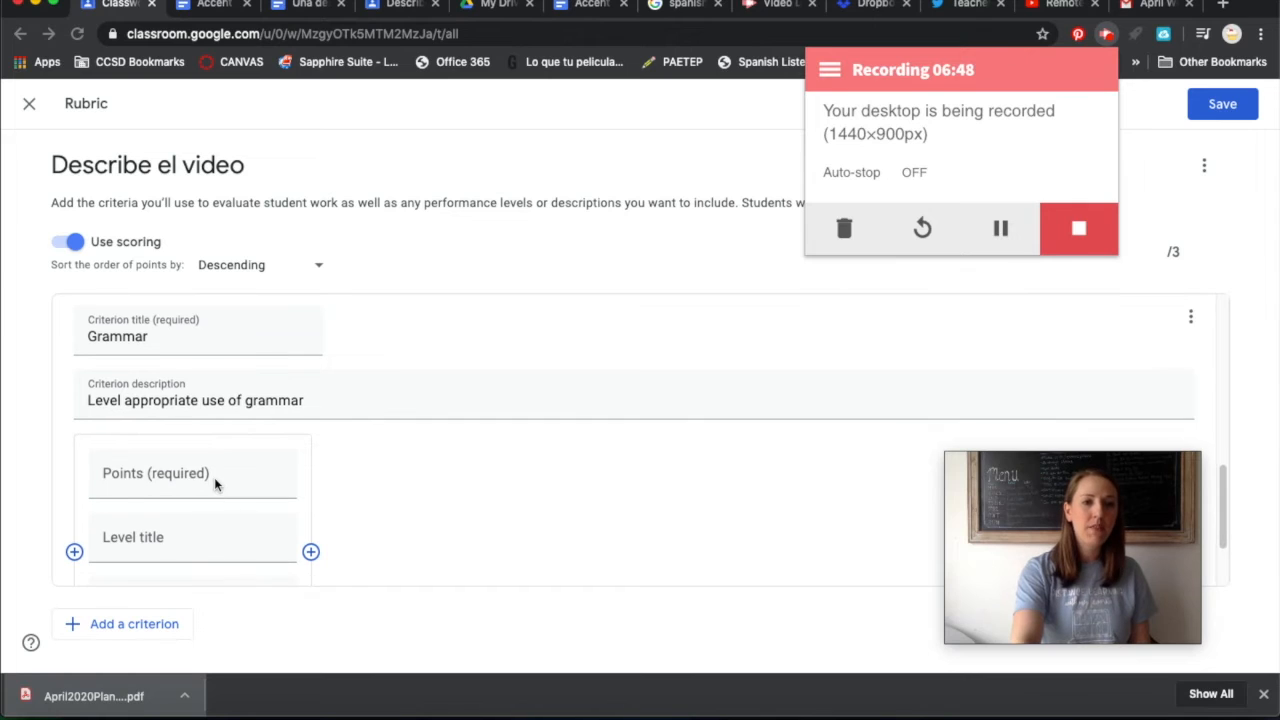
{"action": "left_click", "coordinate": [183, 466]}
Give the Grammar criterion three levels worth 1, 2 and 3 points.
{"action": "left_click", "coordinate": [209, 474]}
{"action": "scroll", "coordinate": [209, 474], "scroll_direction": "down", "scroll_amount": 2}
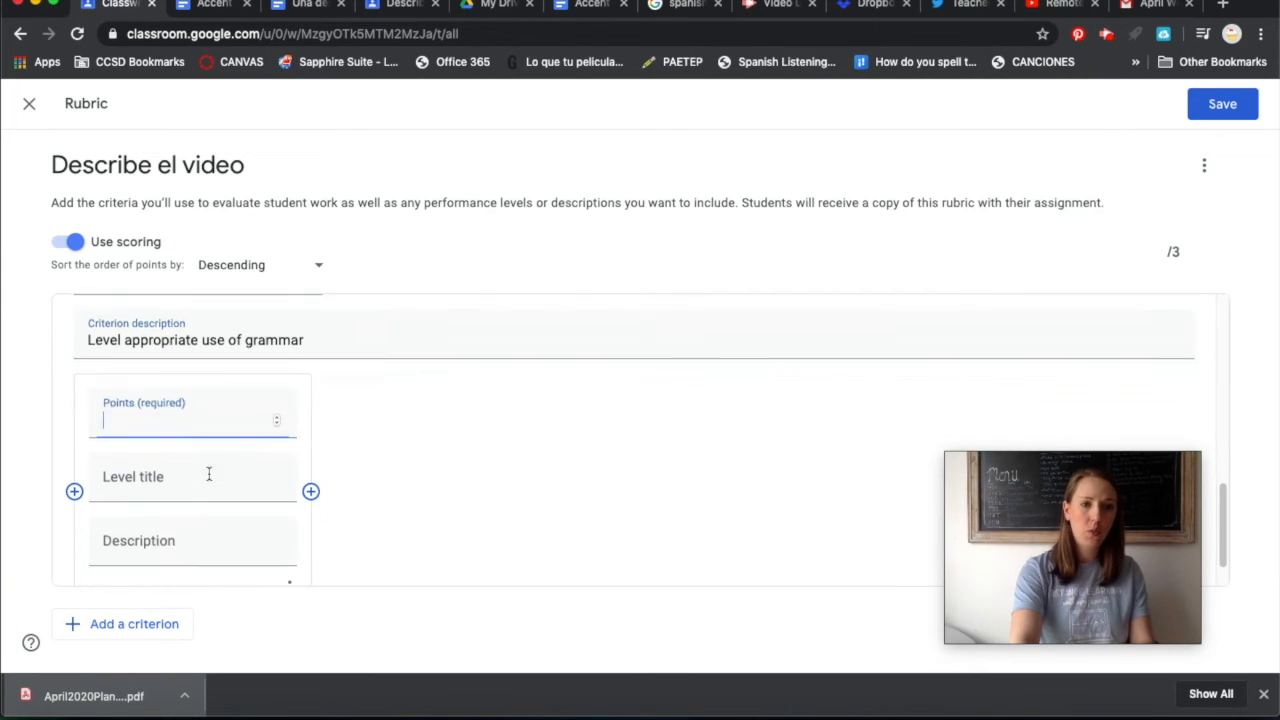
{"action": "type", "text": "1"}
{"action": "left_click", "coordinate": [311, 468]}
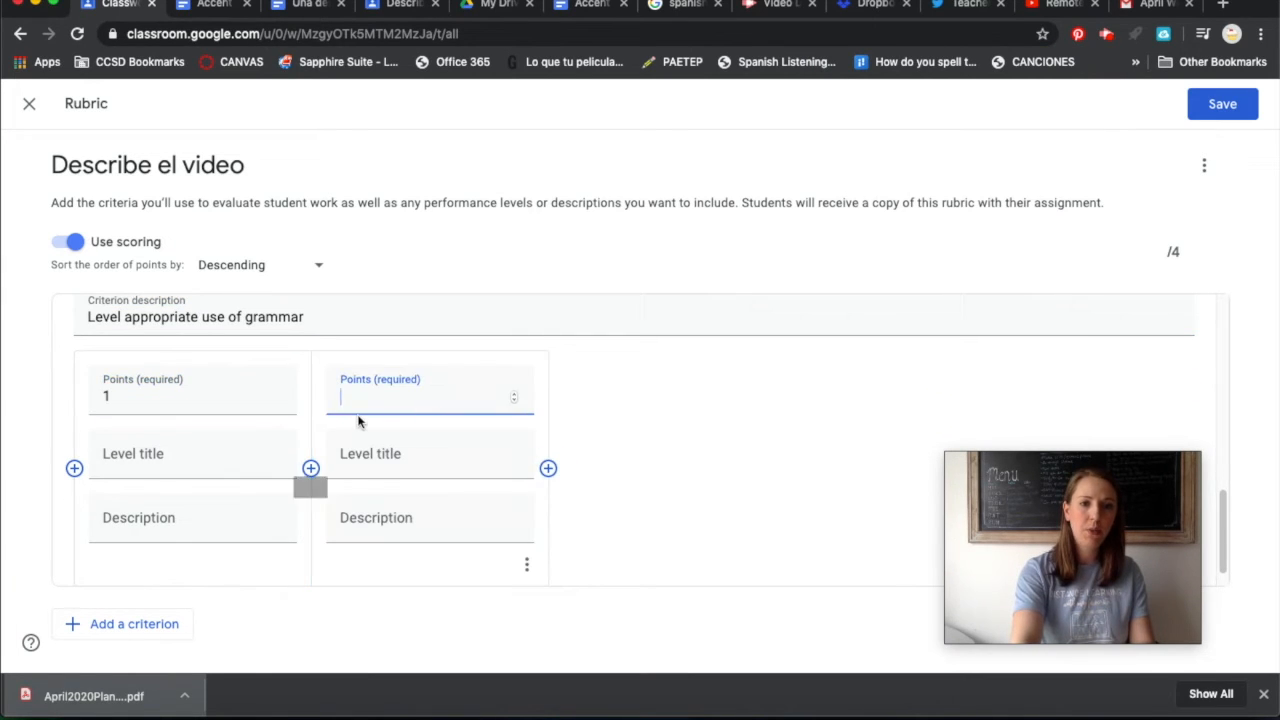
{"action": "type", "text": "2"}
{"action": "left_click", "coordinate": [311, 446]}
{"action": "type", "text": "3"}
Title the Grammar levels "Exceeds" for 3 points, "Meets" for 2 points and "Below expectations" for 1 point.
{"action": "left_click", "coordinate": [200, 429]}
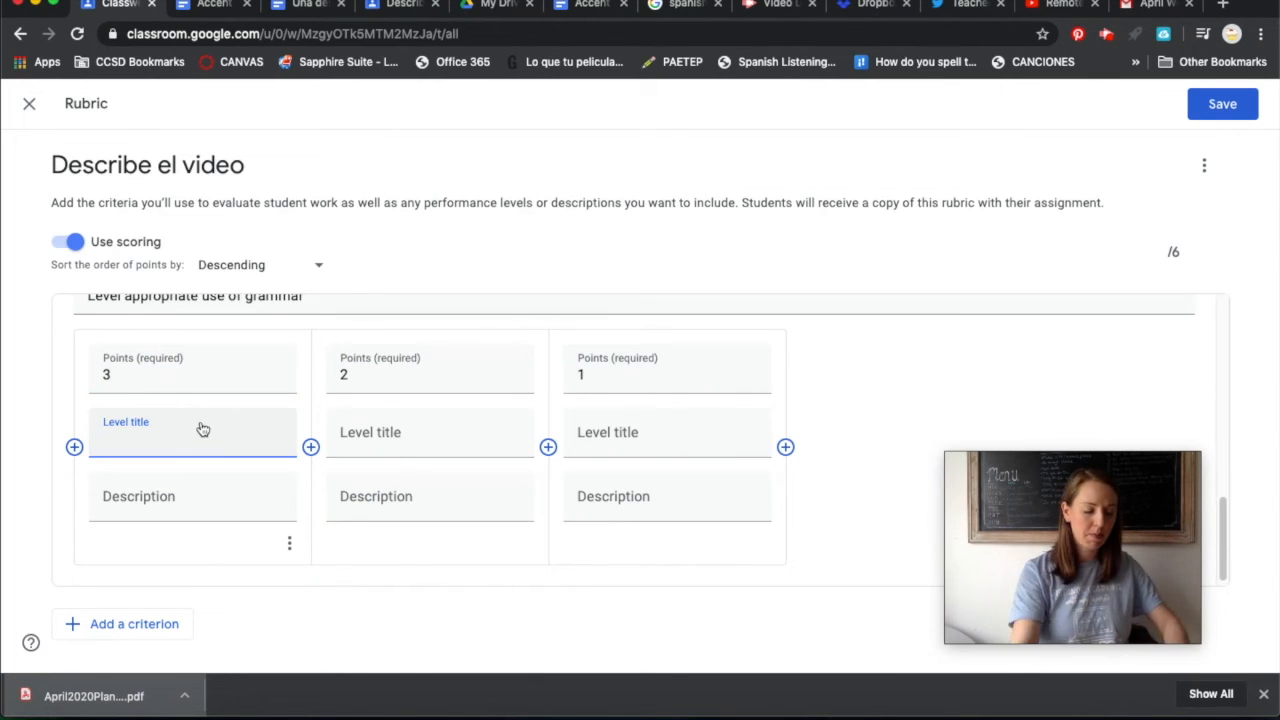
{"action": "type", "text": "Exceeds"}
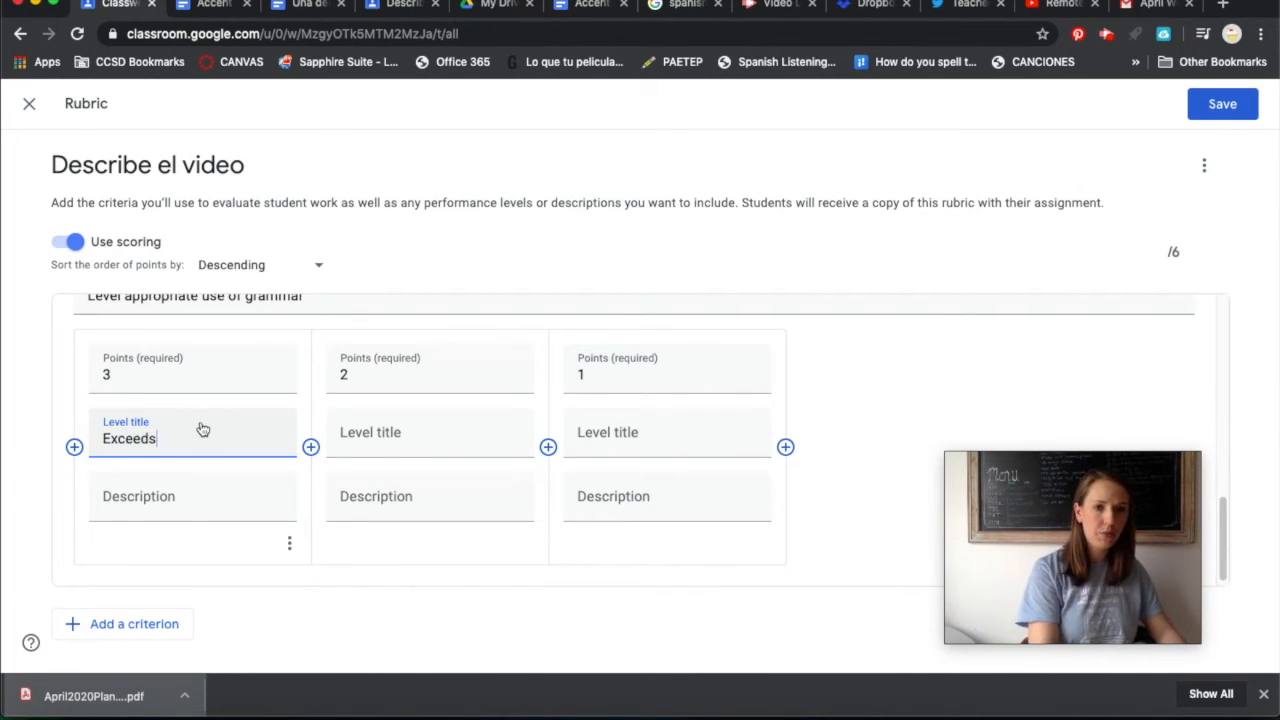
{"action": "left_click", "coordinate": [400, 445]}
{"action": "type", "text": "Meets"}
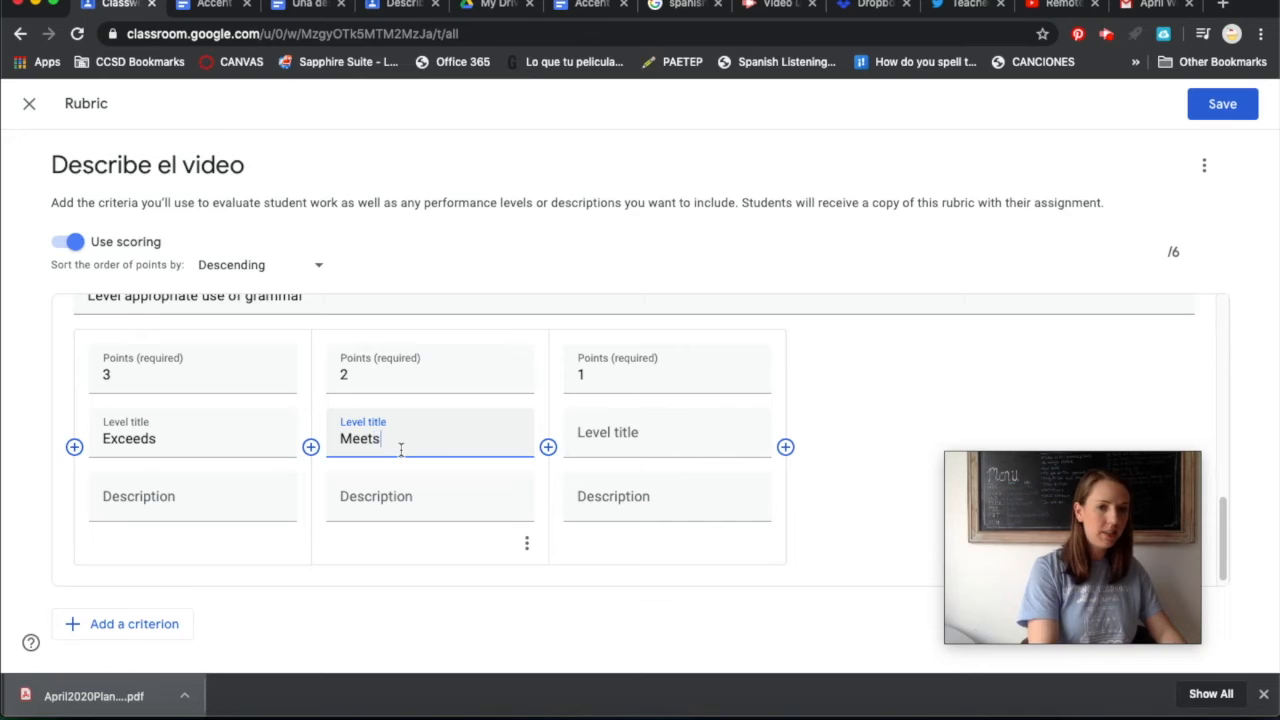
{"action": "left_click", "coordinate": [610, 443]}
{"action": "type", "text": "Below expectations"}
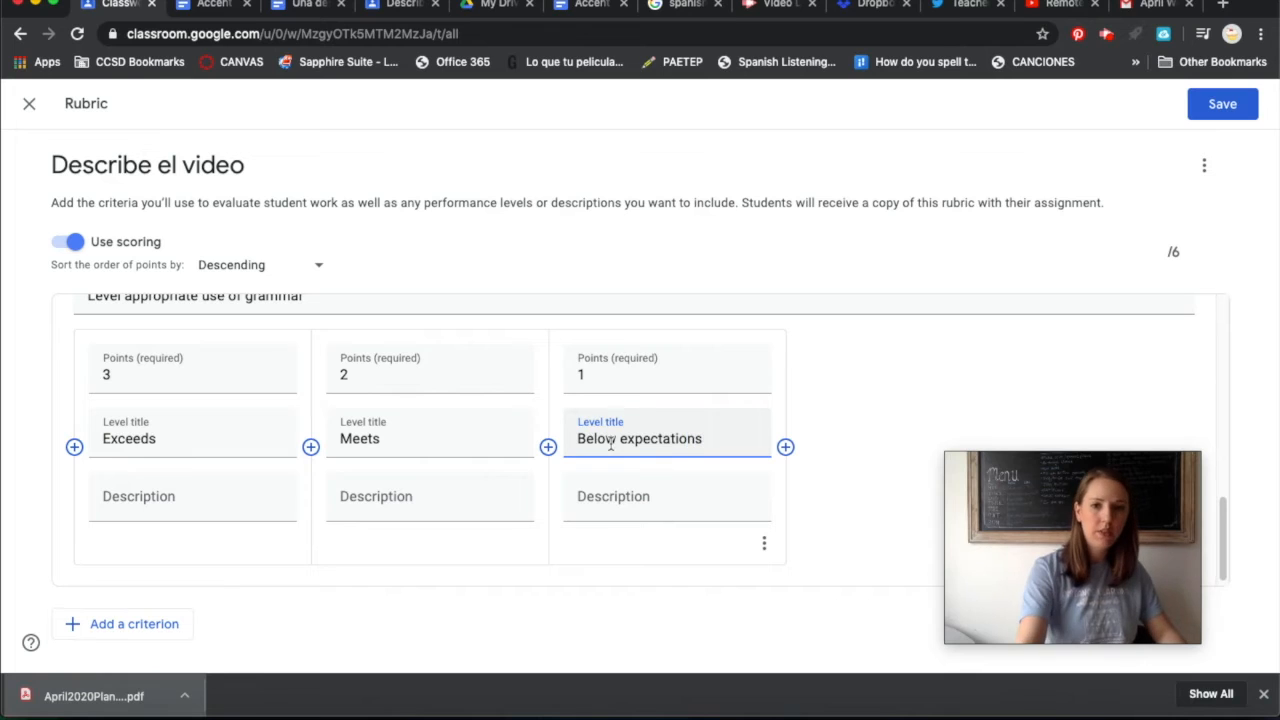
Copy "expectations" from the 1-point Grammar level title and extend the 2-point title to "Meets expectations".
{"action": "left_click_drag", "start_coordinate": [714, 440], "coordinate": [620, 438]}
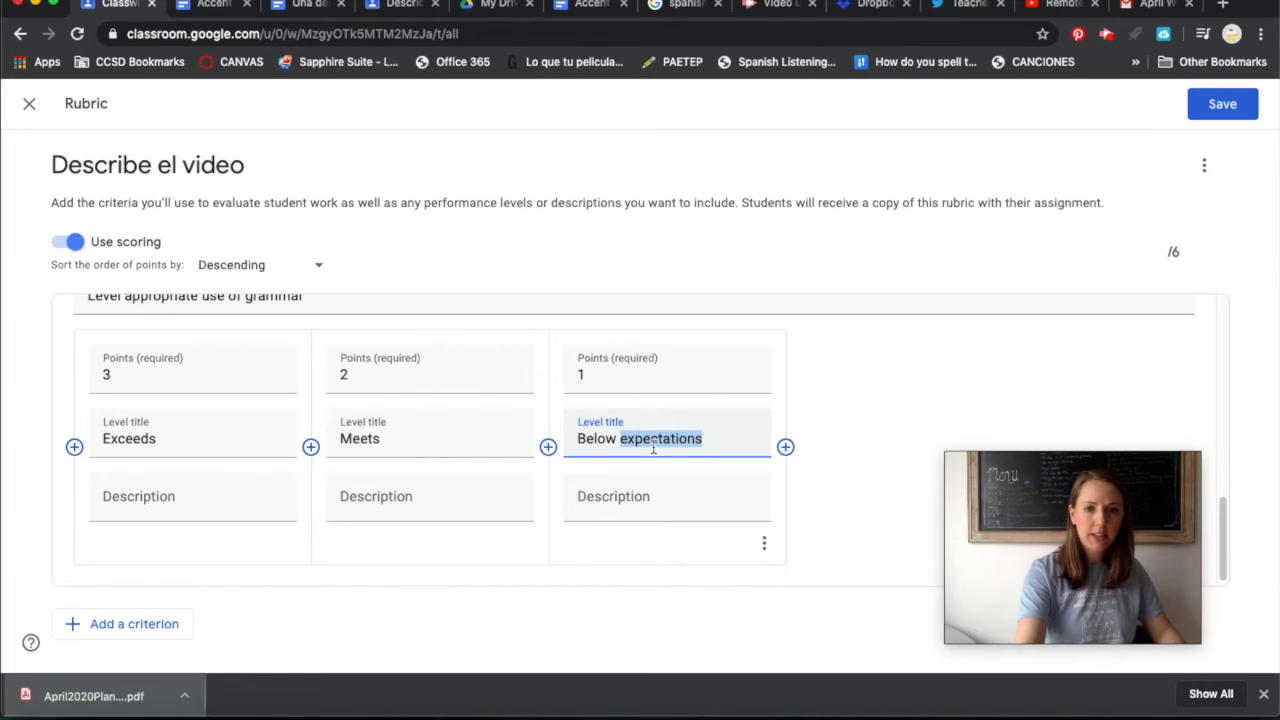
{"action": "right_click", "coordinate": [655, 443]}
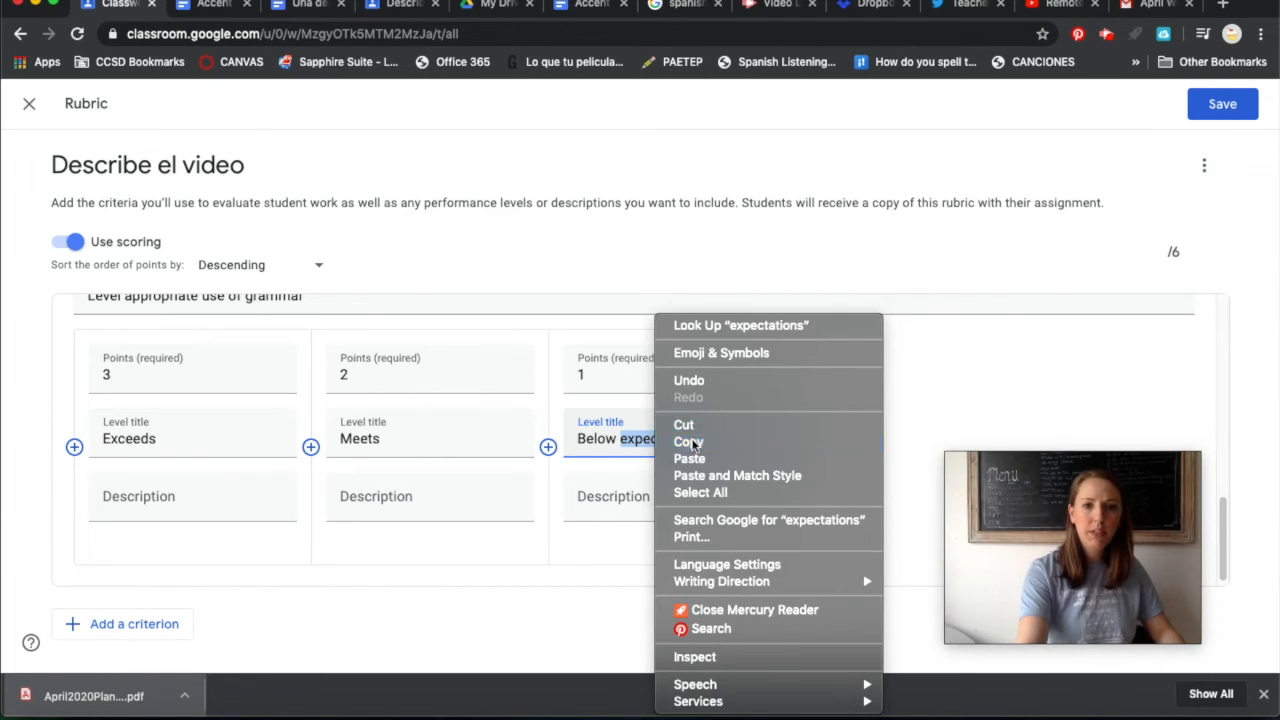
{"action": "left_click", "coordinate": [693, 443]}
{"action": "left_click", "coordinate": [490, 438]}
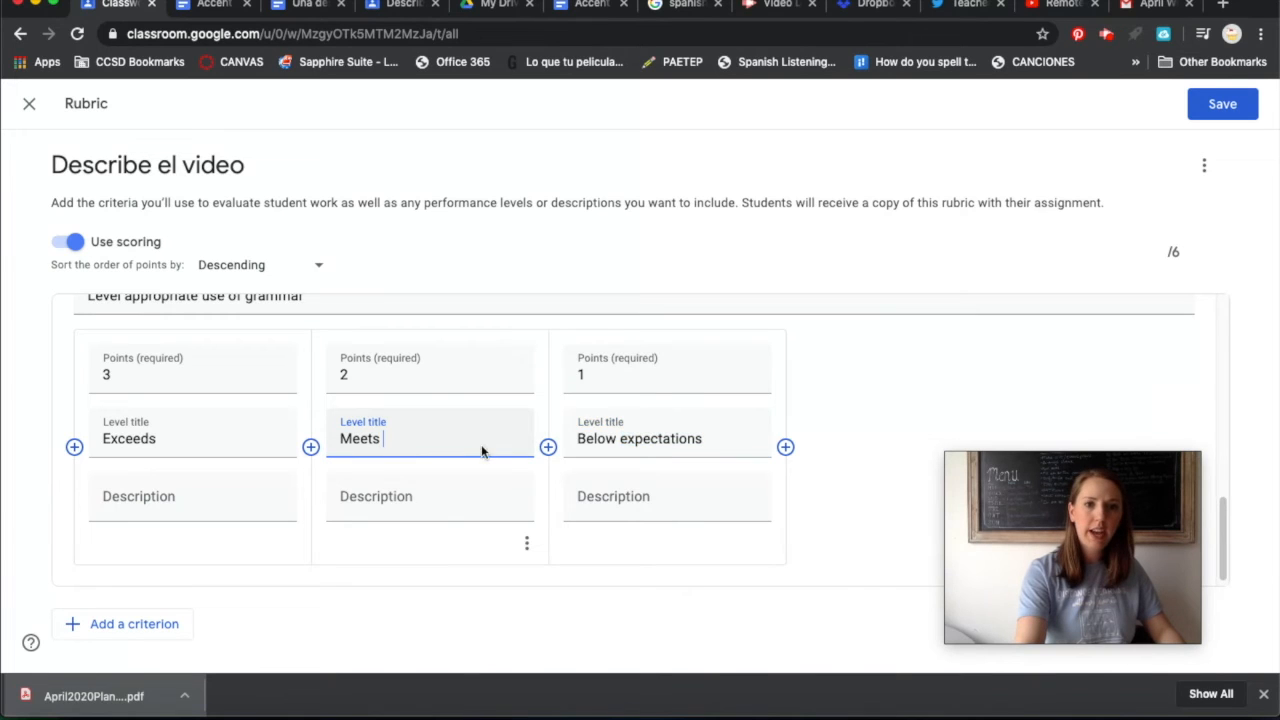
{"action": "right_click", "coordinate": [481, 444]}
{"action": "left_click", "coordinate": [515, 491]}
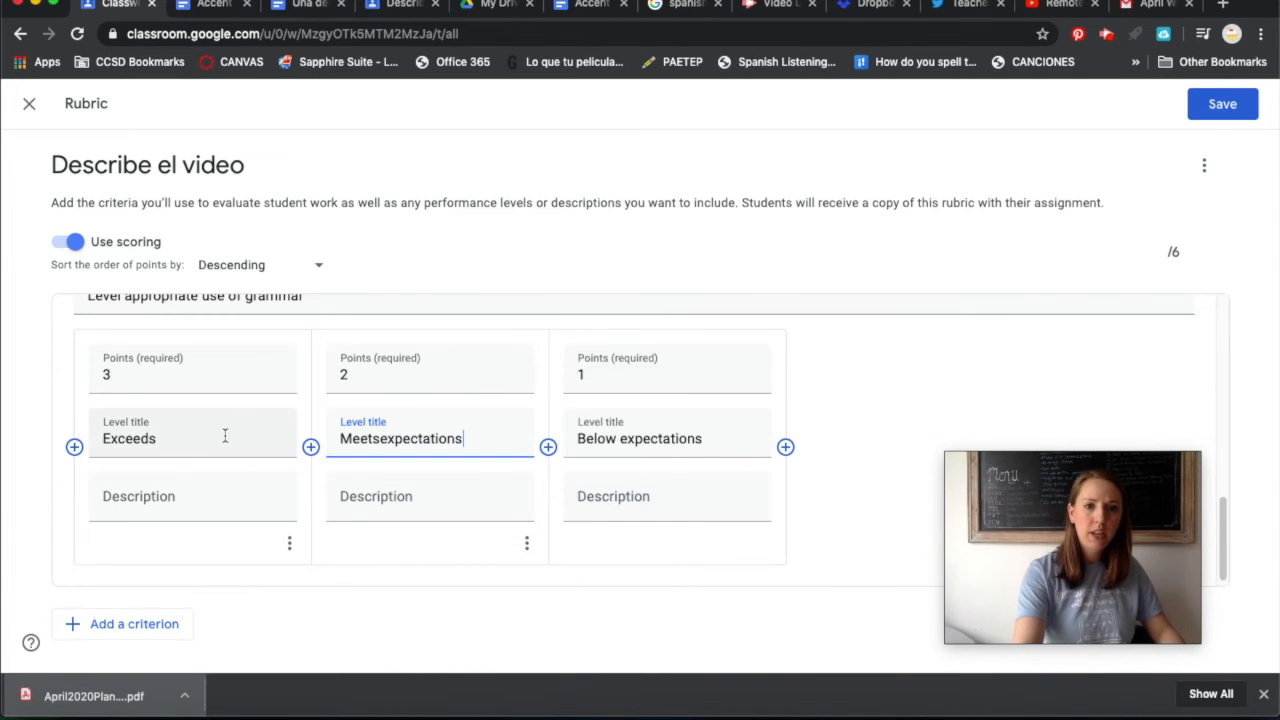
{"action": "left_click", "coordinate": [367, 440]}
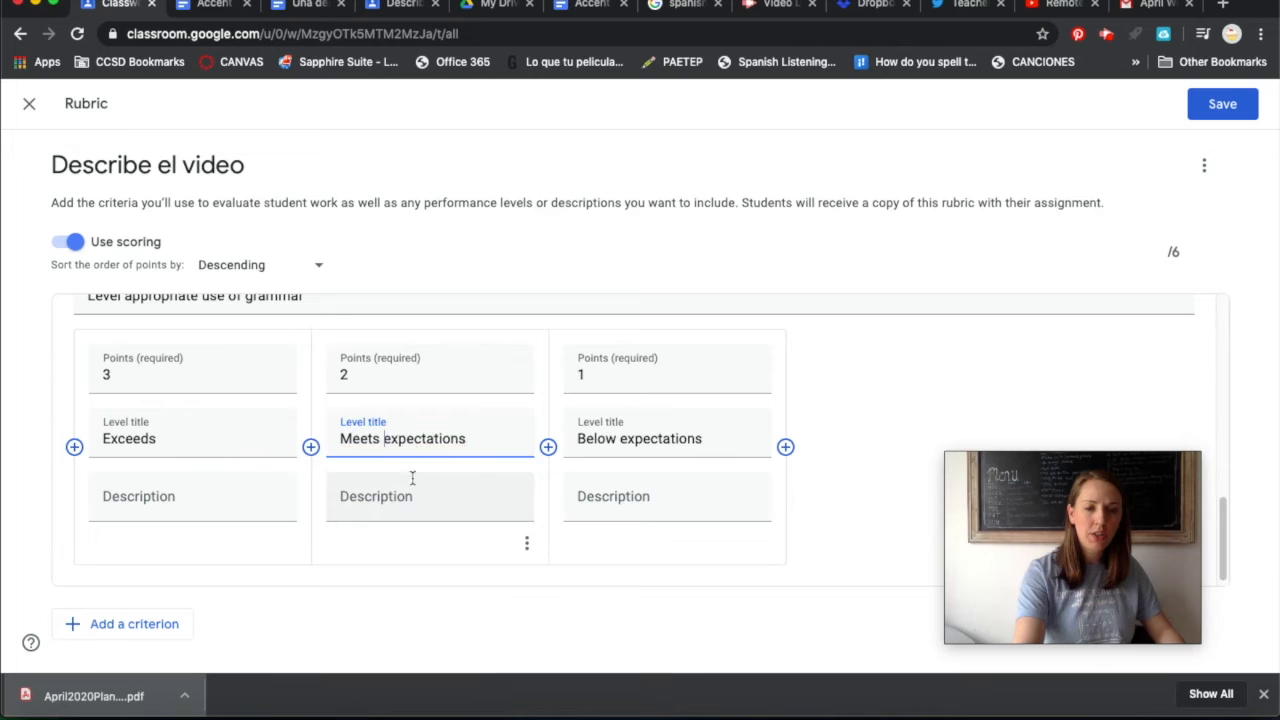
Extend the 3-point Grammar level title to "Exceeds expectations" using the copied word.
{"action": "left_click", "coordinate": [241, 440]}
{"action": "right_click", "coordinate": [237, 446]}
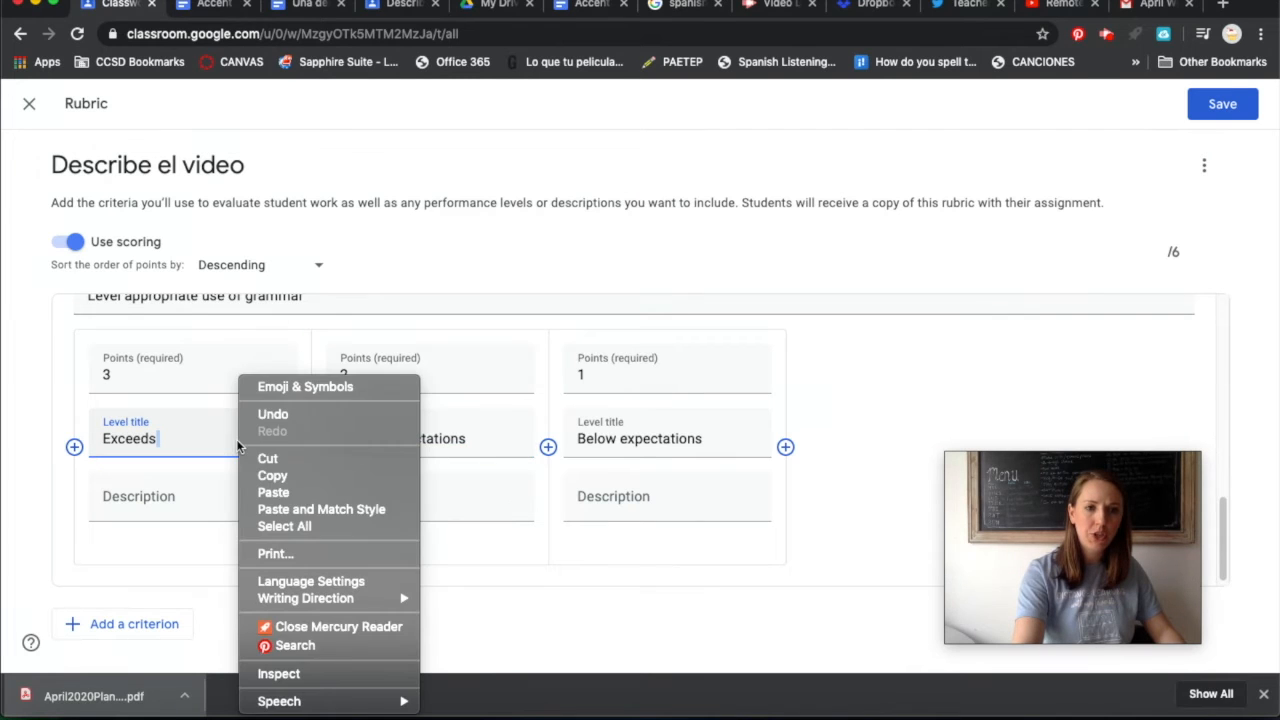
{"action": "left_click", "coordinate": [287, 492]}
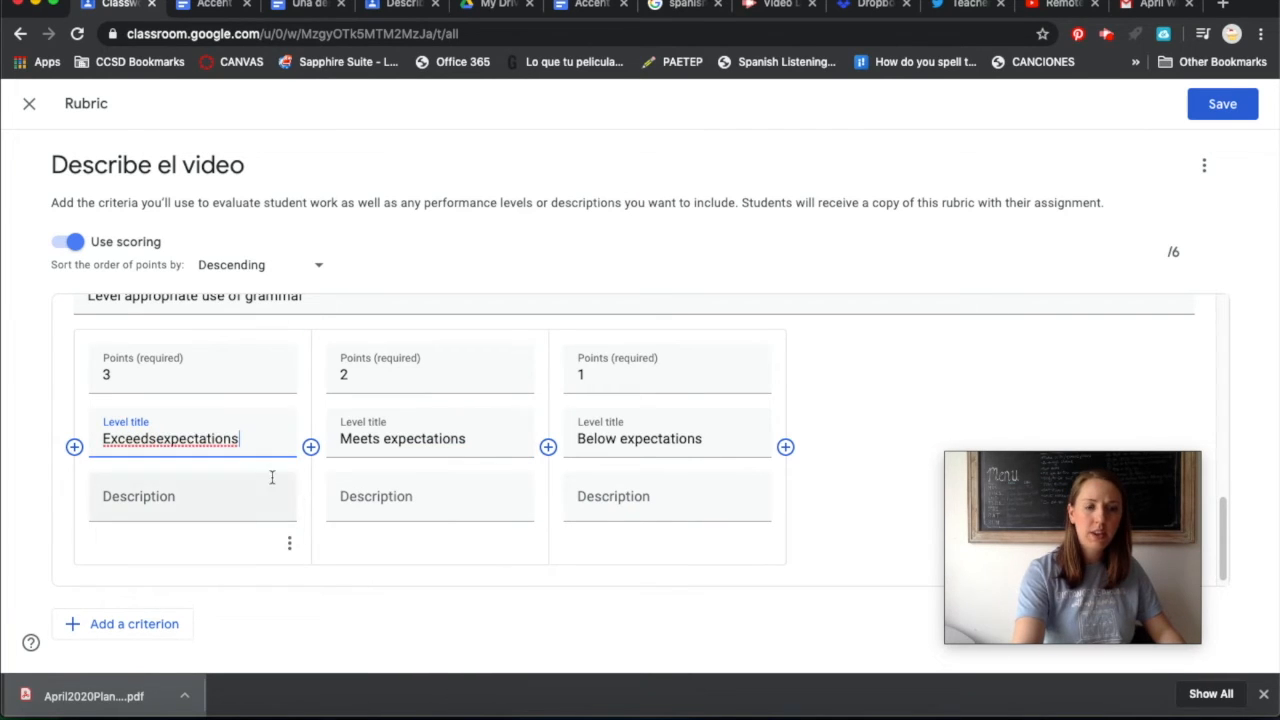
{"action": "left_click", "coordinate": [150, 440]}
{"action": "key", "text": "BackSpace"}
{"action": "key", "text": "Right"}
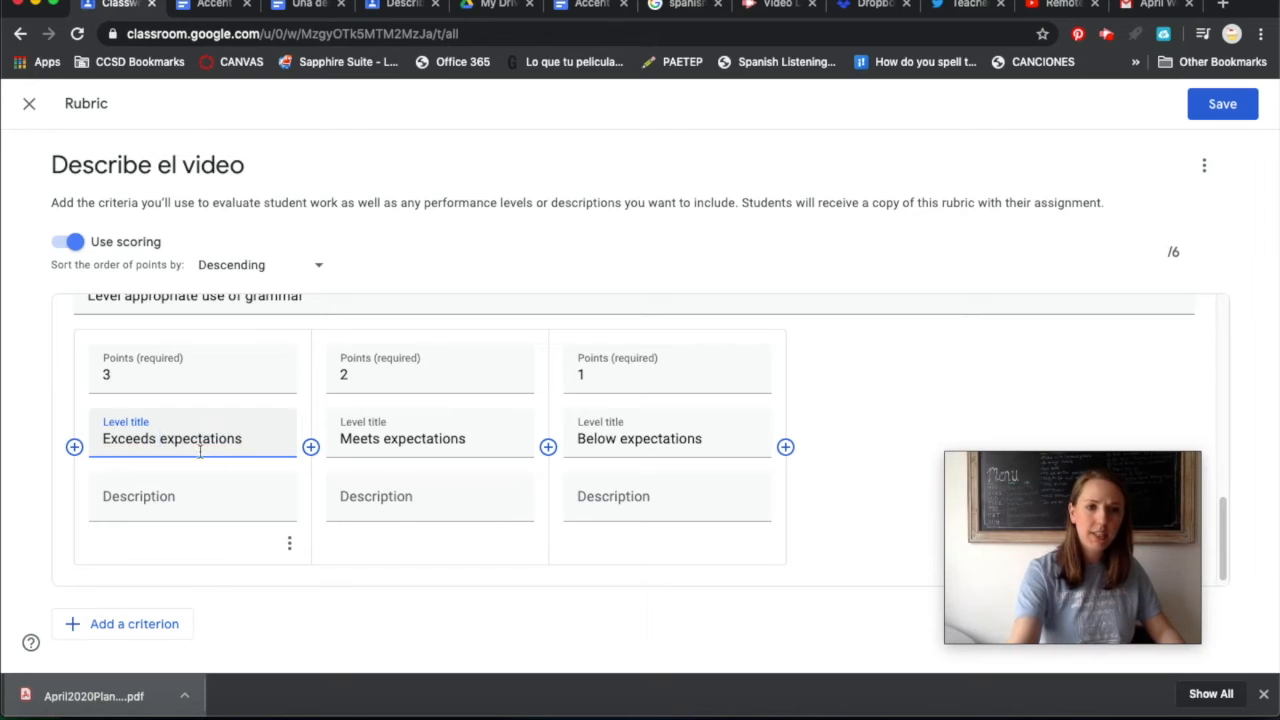
{"action": "left_click", "coordinate": [837, 546]}
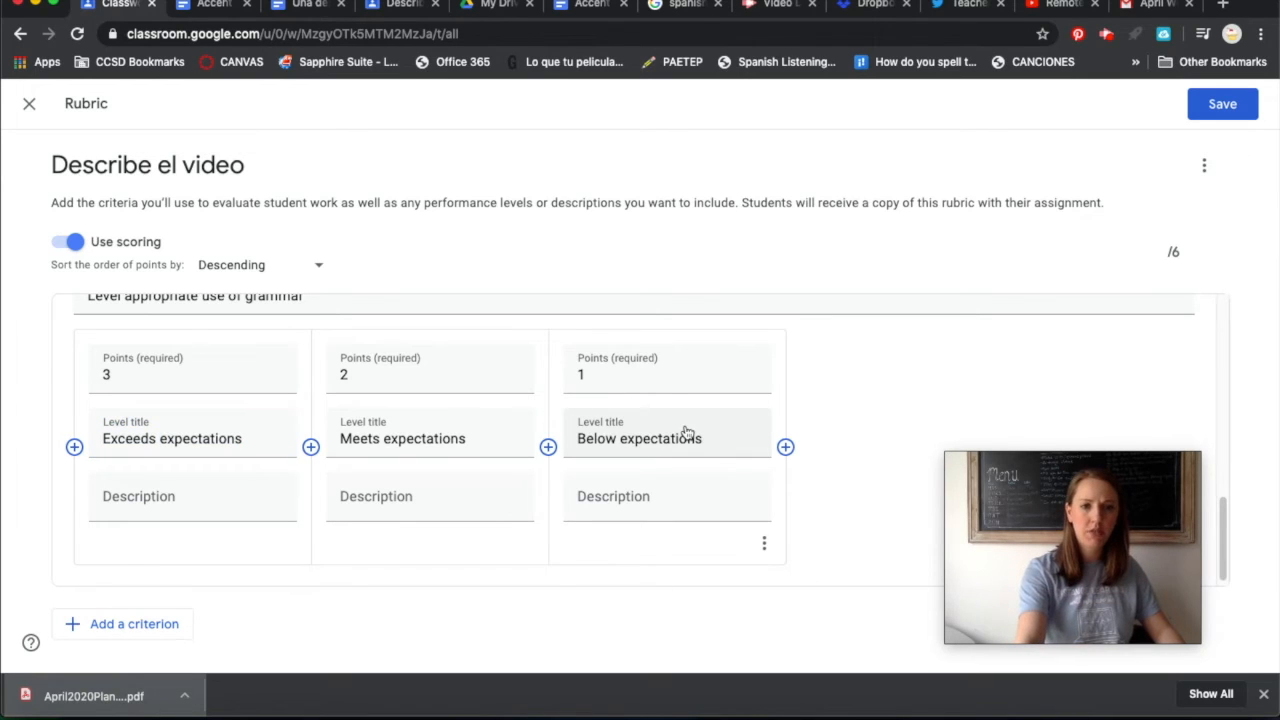
Add a third criterion titled "Creativity" with the description "Was your response interesting and thoughtful?".
{"action": "scroll", "coordinate": [592, 479], "scroll_direction": "down", "scroll_amount": 1}
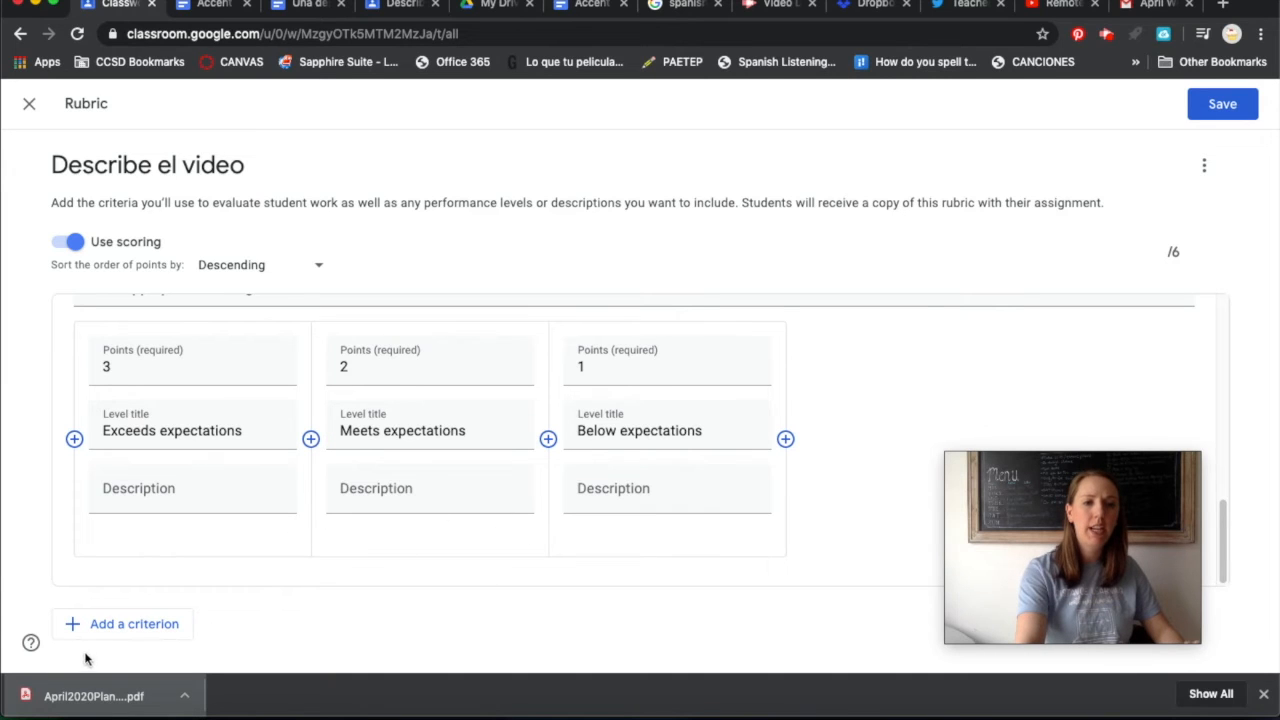
{"action": "left_click", "coordinate": [125, 626]}
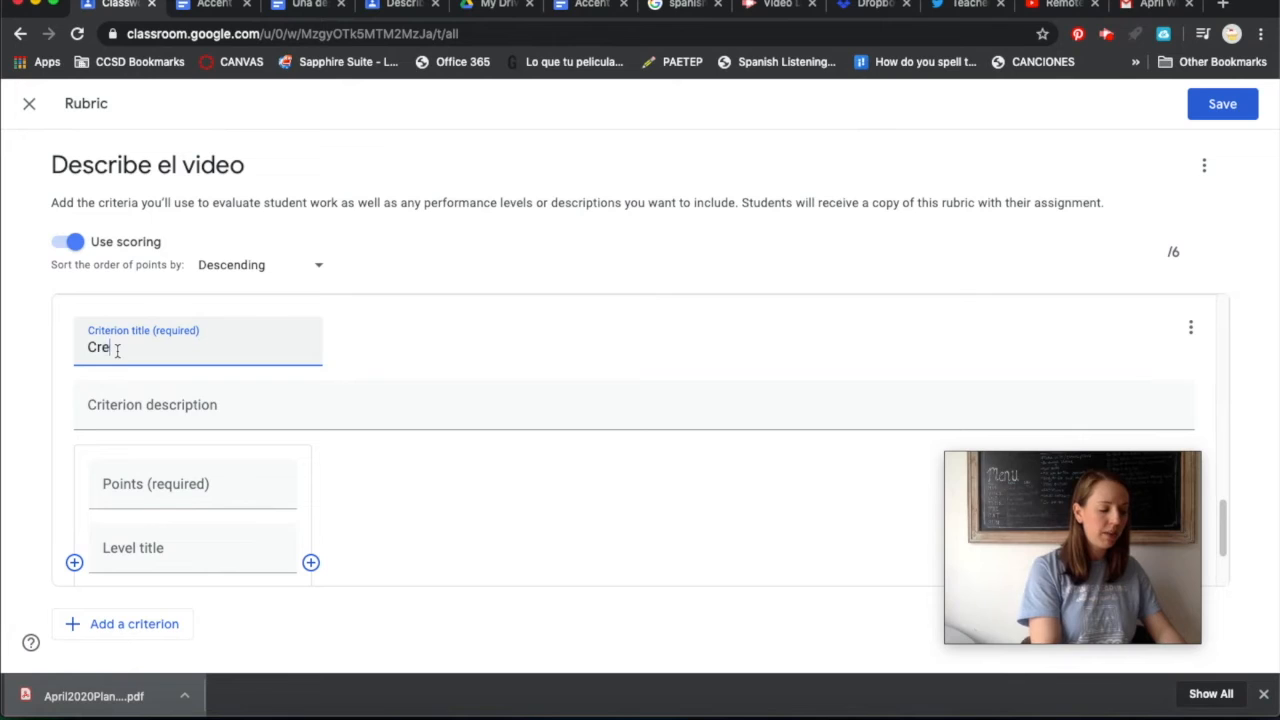
{"action": "type", "text": "y"}
{"action": "left_click", "coordinate": [143, 412]}
{"action": "type", "text": "Was "}
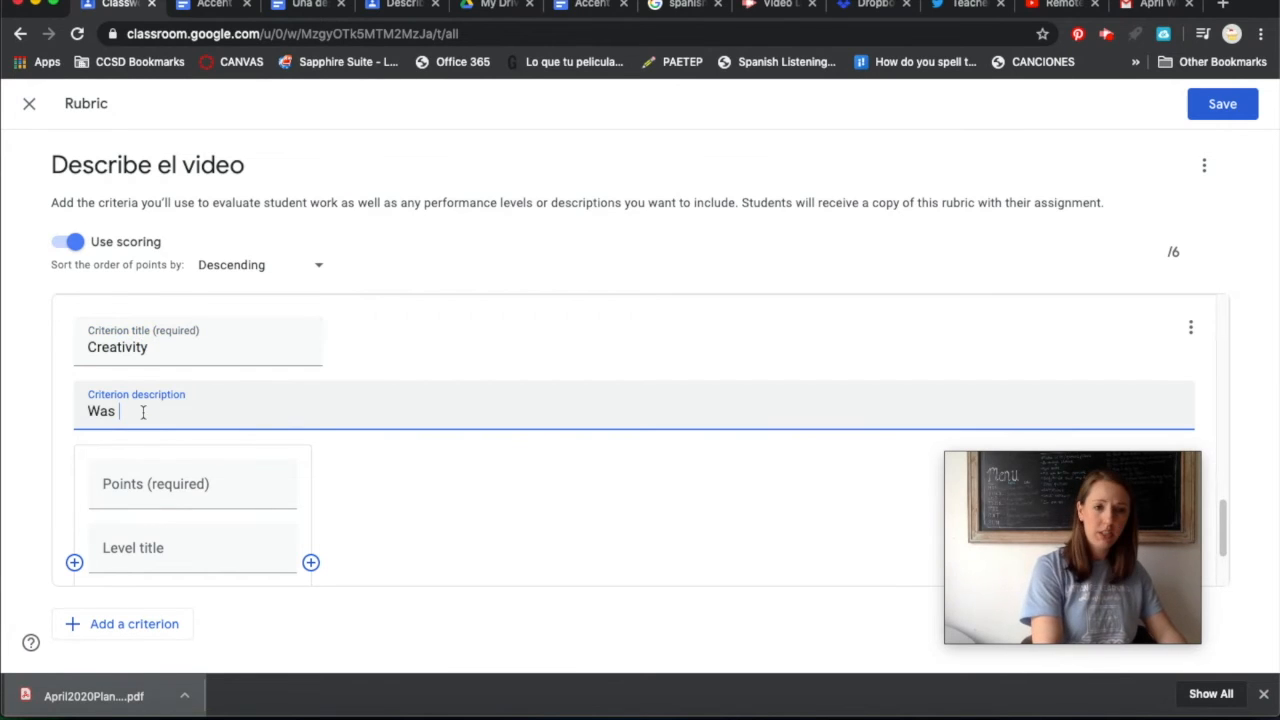
{"action": "type", "text": "your response interesting and"}
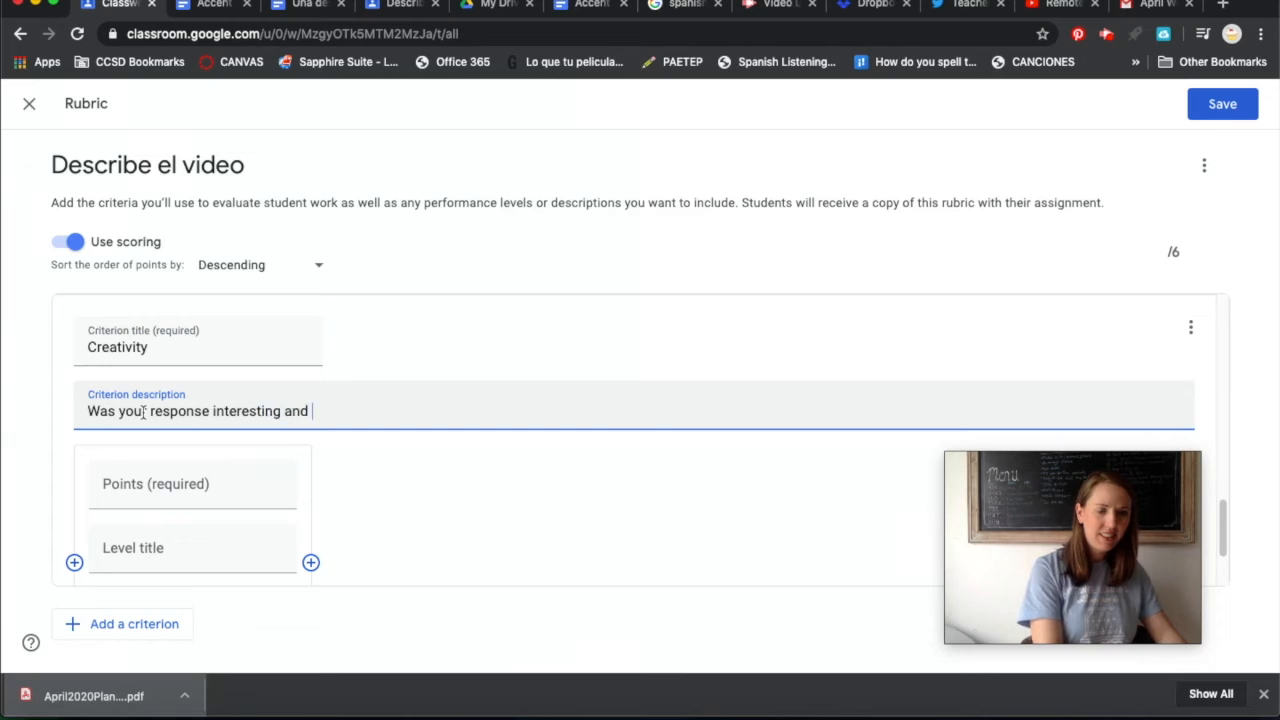
{"action": "type", "text": "ghtful?"}
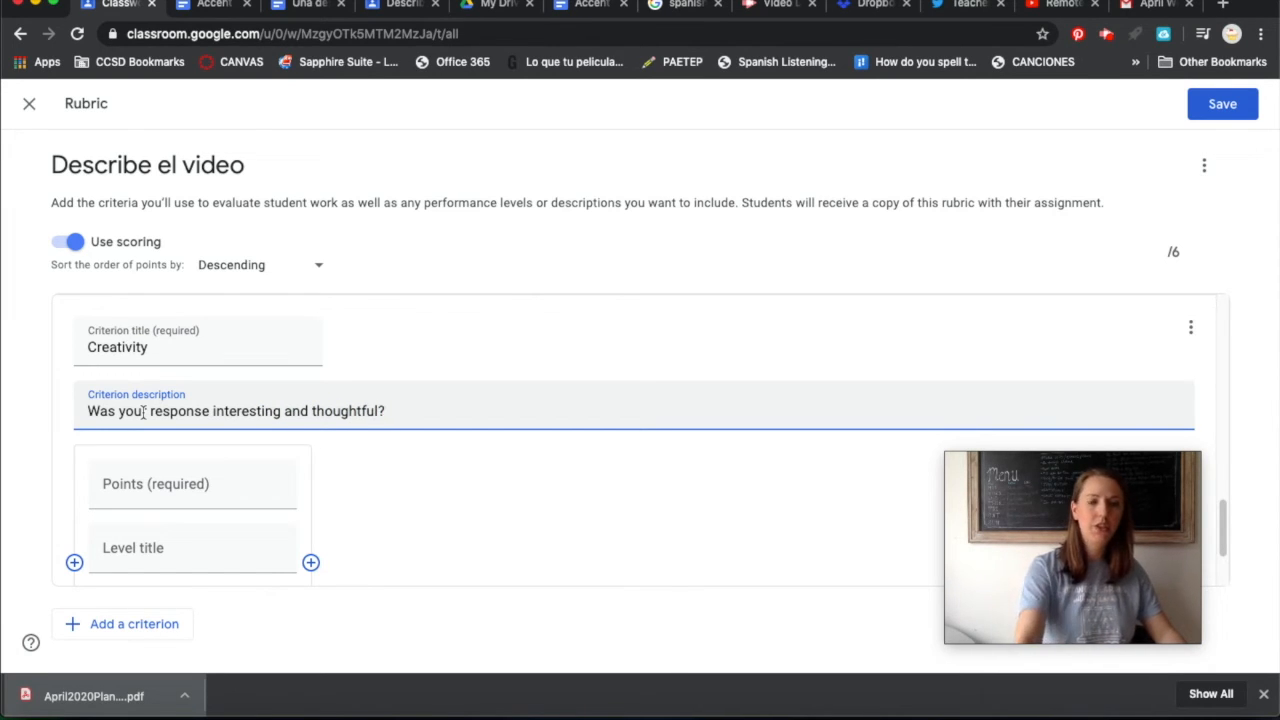
Give the Creativity criterion three levels worth 1, 2 and 3 points.
{"action": "scroll", "coordinate": [185, 496], "scroll_direction": "down", "scroll_amount": 1}
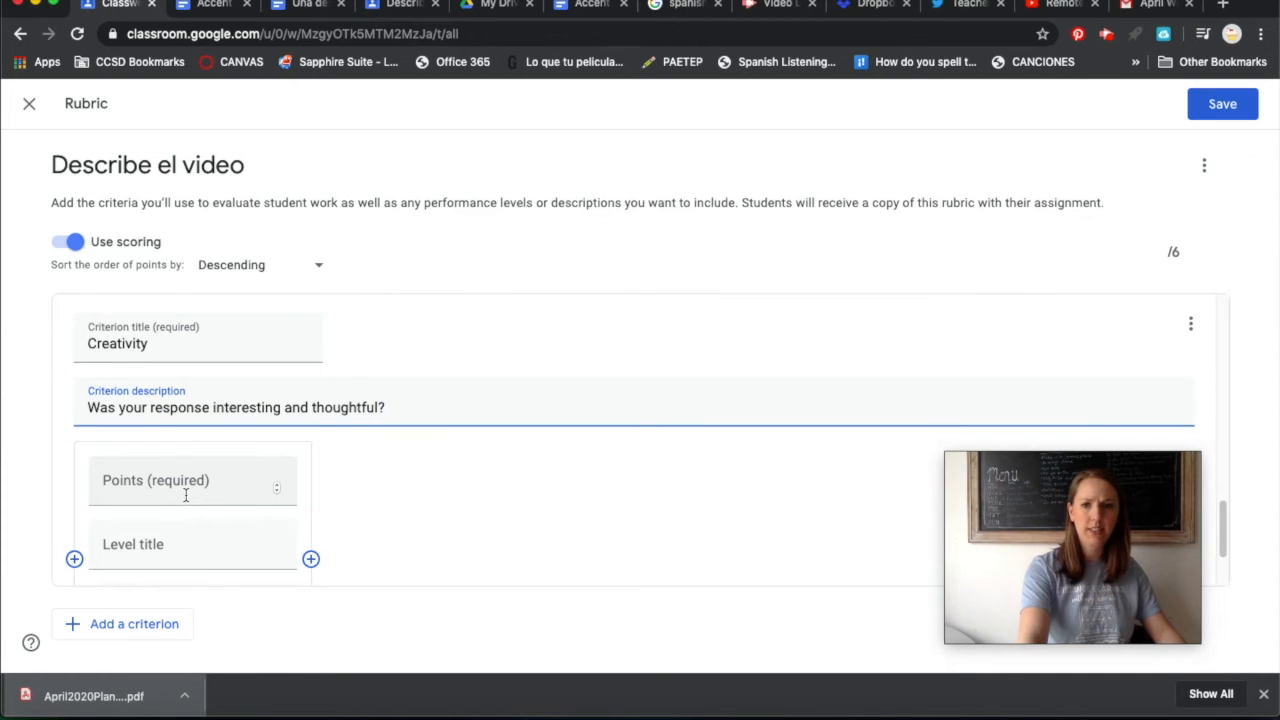
{"action": "left_click", "coordinate": [182, 495]}
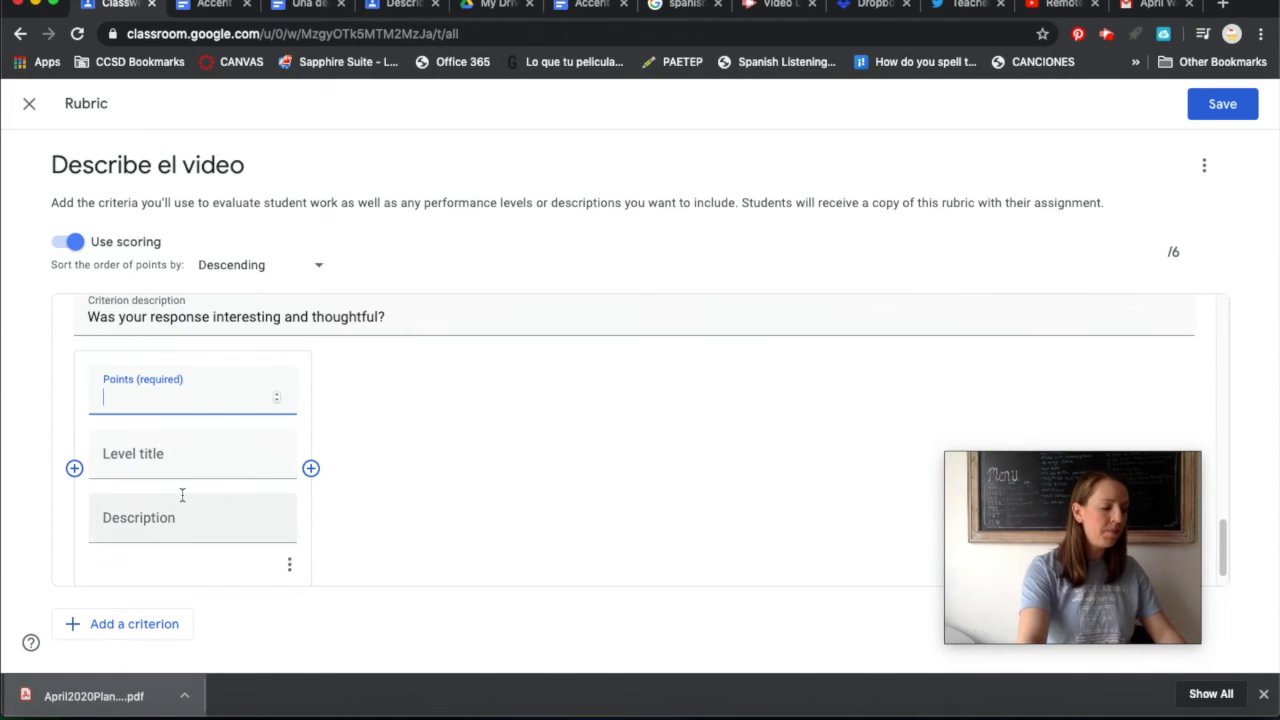
{"action": "type", "text": "1"}
{"action": "left_click", "coordinate": [311, 468]}
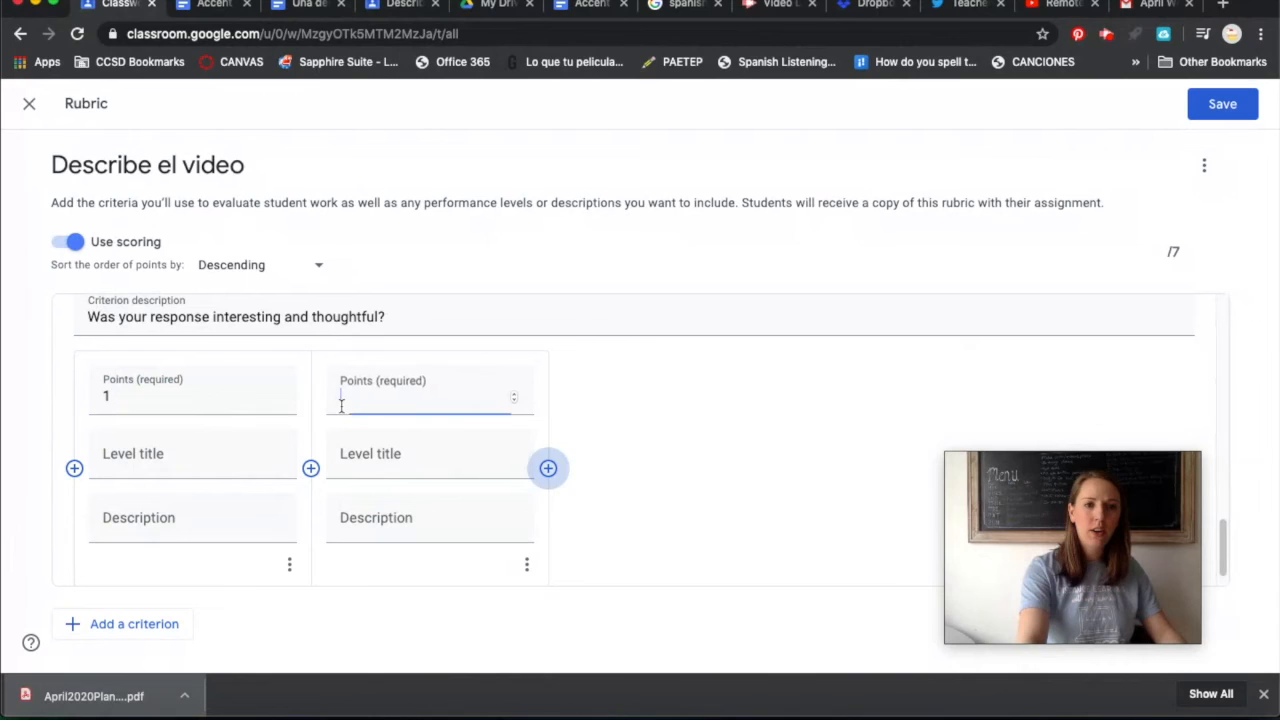
{"action": "type", "text": "2"}
{"action": "left_click", "coordinate": [548, 468]}
{"action": "type", "text": "3"}
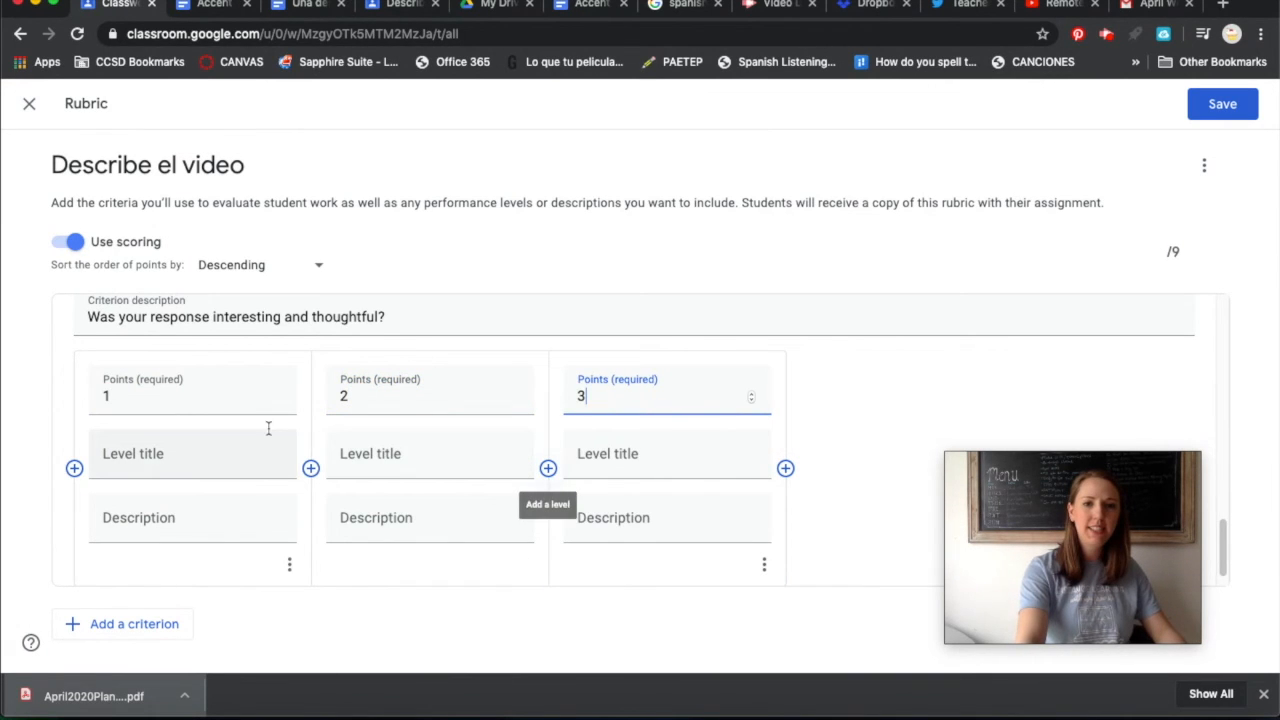
Title the 1-point Creativity level "Below expectations", reusing the copied word "expectations".
{"action": "left_click", "coordinate": [158, 453]}
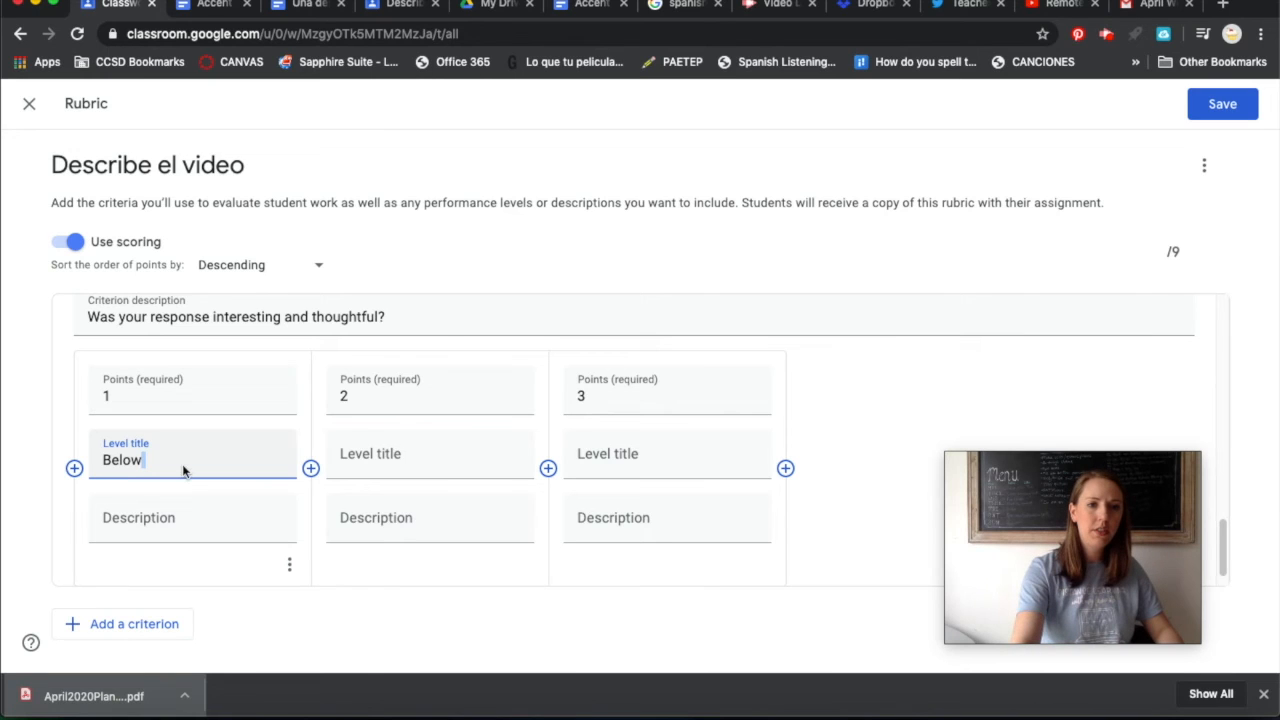
{"action": "right_click", "coordinate": [184, 470]}
{"action": "left_click", "coordinate": [222, 493]}
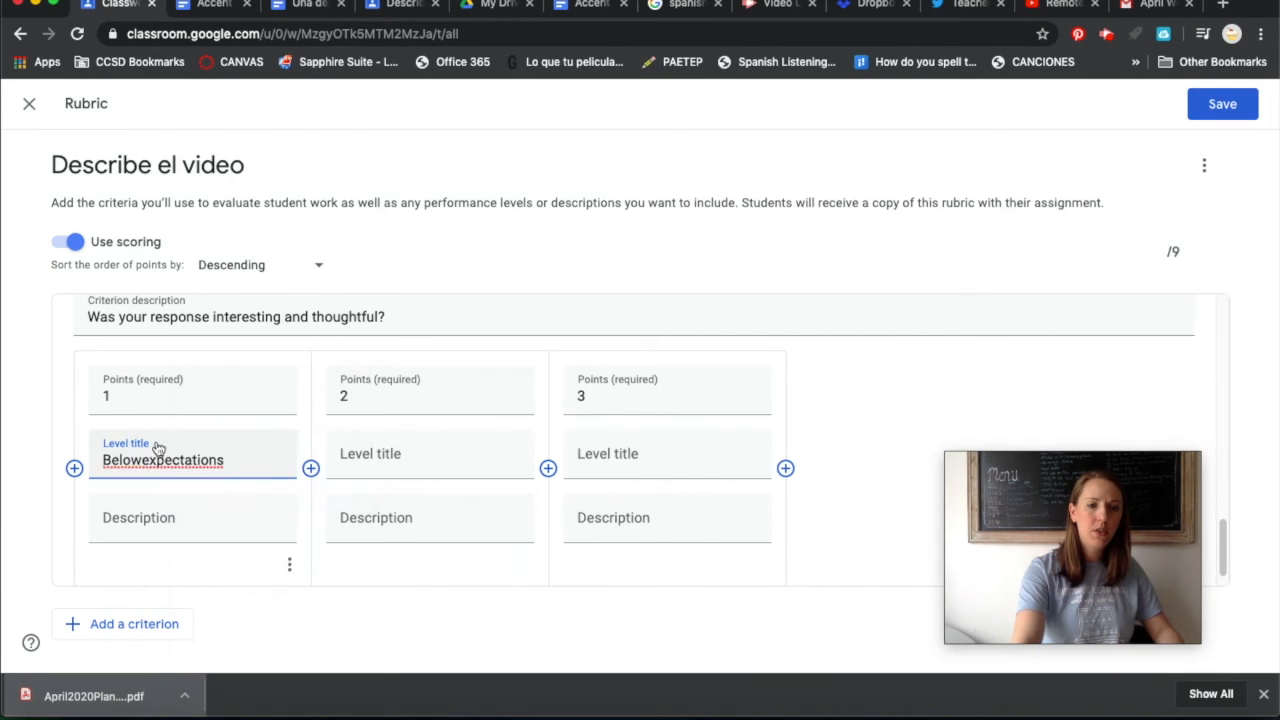
{"action": "left_click", "coordinate": [428, 464]}
{"action": "left_click", "coordinate": [155, 462]}
{"action": "key", "text": "BackSpace"}
{"action": "key", "text": "Left"}
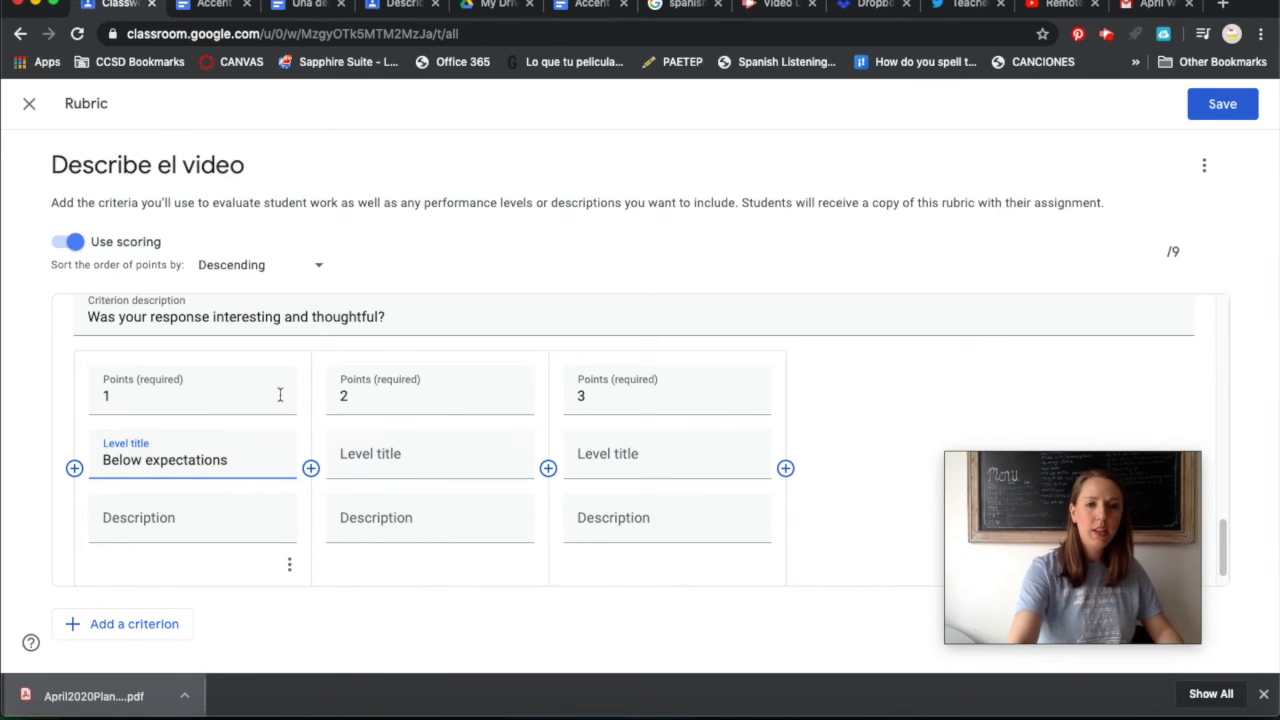
Title the 2-point Creativity level "Meets expectations", reusing the copied word.
{"action": "left_click", "coordinate": [375, 456]}
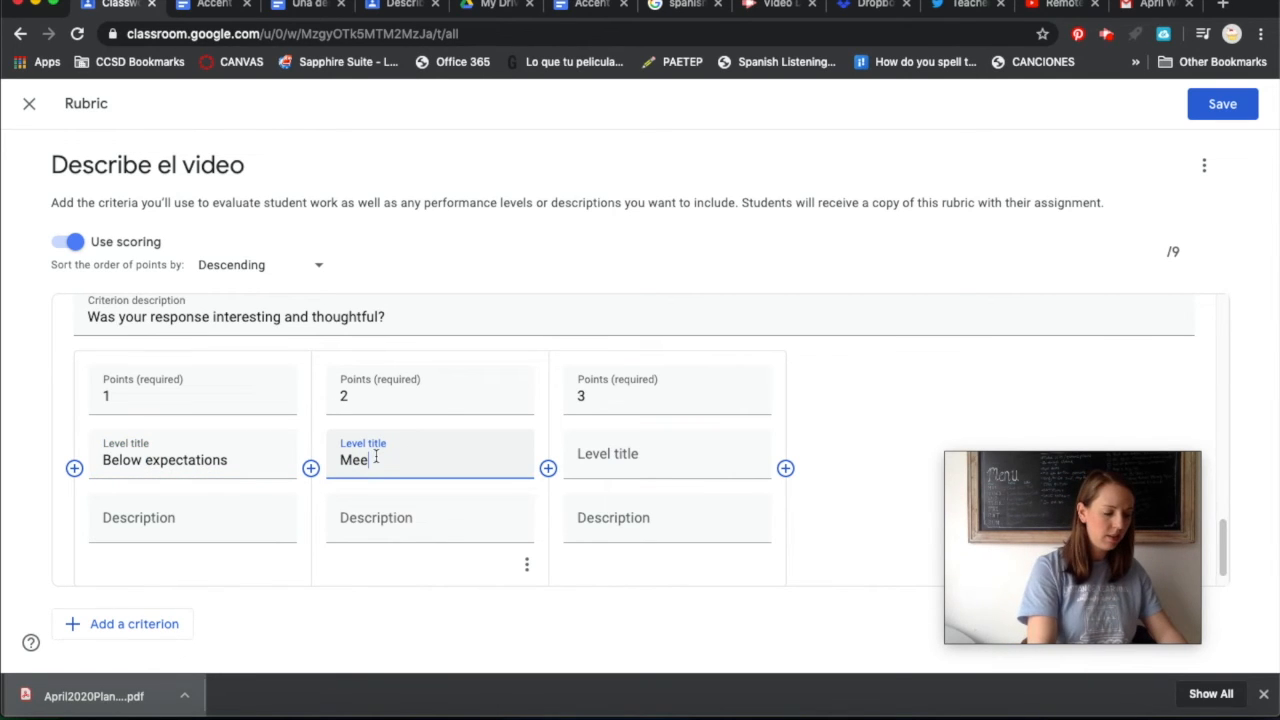
{"action": "type", "text": "Meets"}
{"action": "right_click", "coordinate": [436, 470]}
{"action": "left_click", "coordinate": [470, 491]}
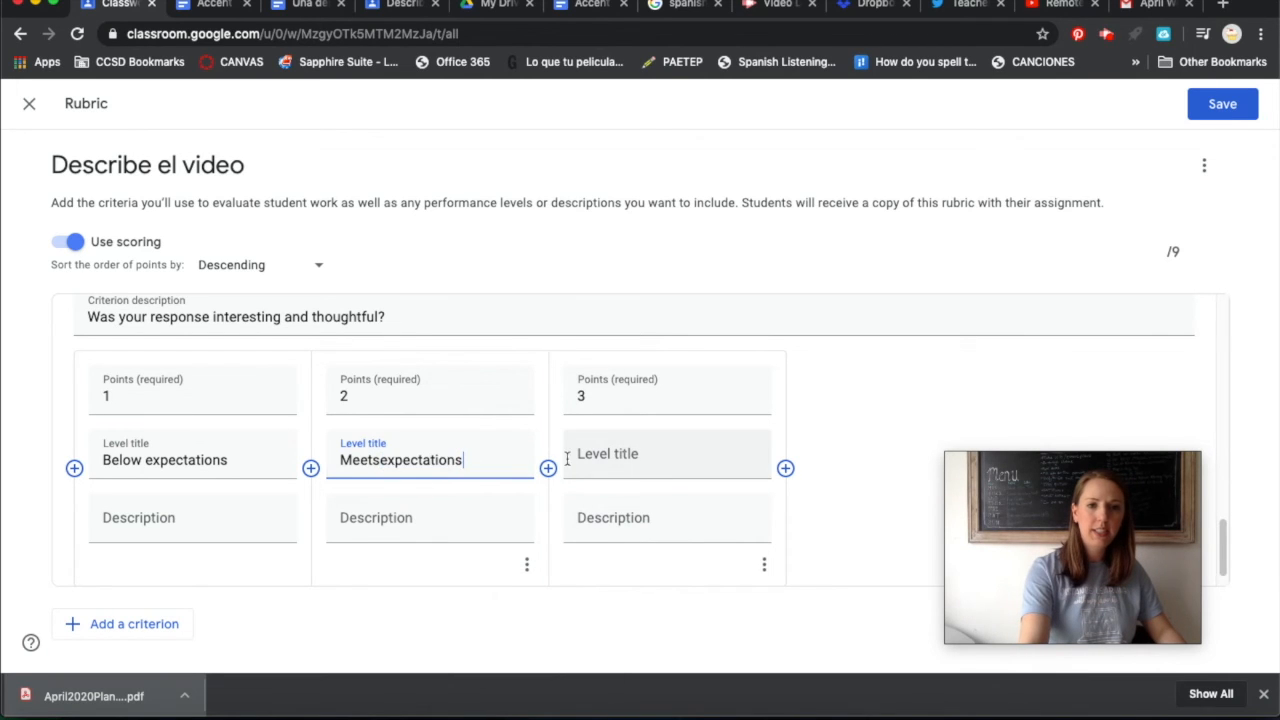
{"action": "left_click", "coordinate": [380, 463]}
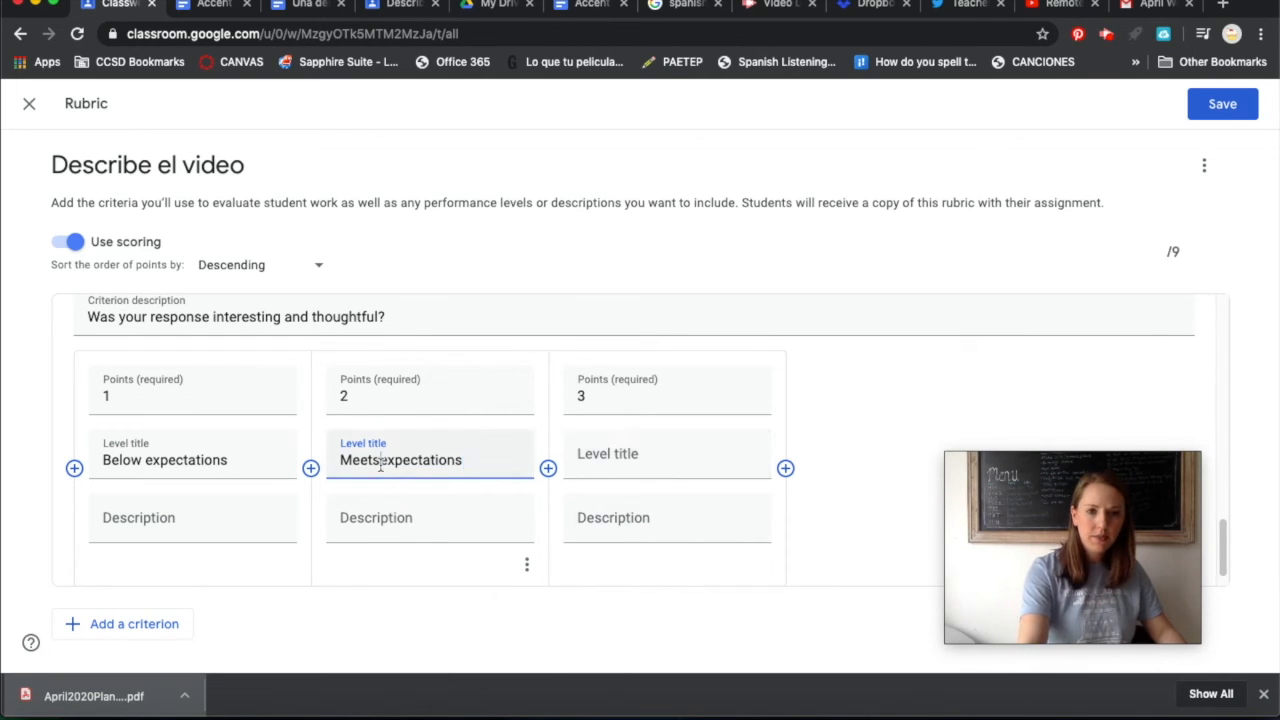
Title the 3-point Creativity level "Exceeds expectations", reusing the copied word.
{"action": "left_click", "coordinate": [640, 460]}
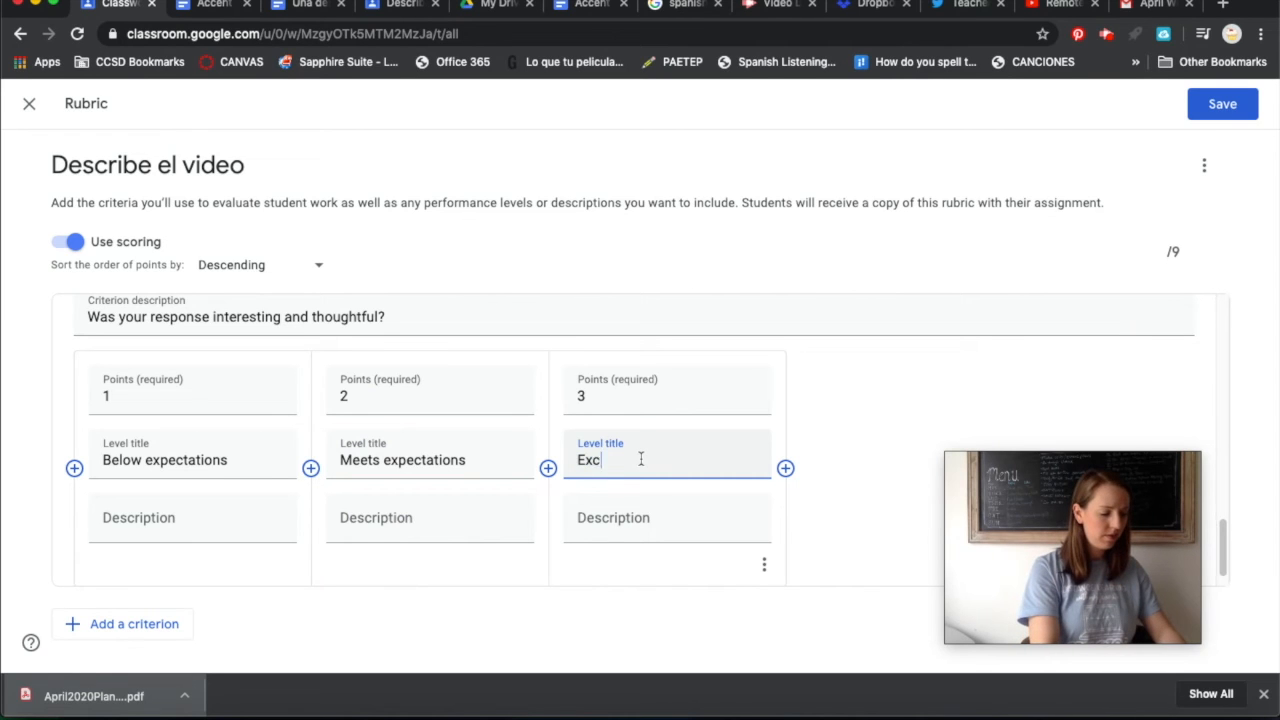
{"action": "type", "text": "Exceeds"}
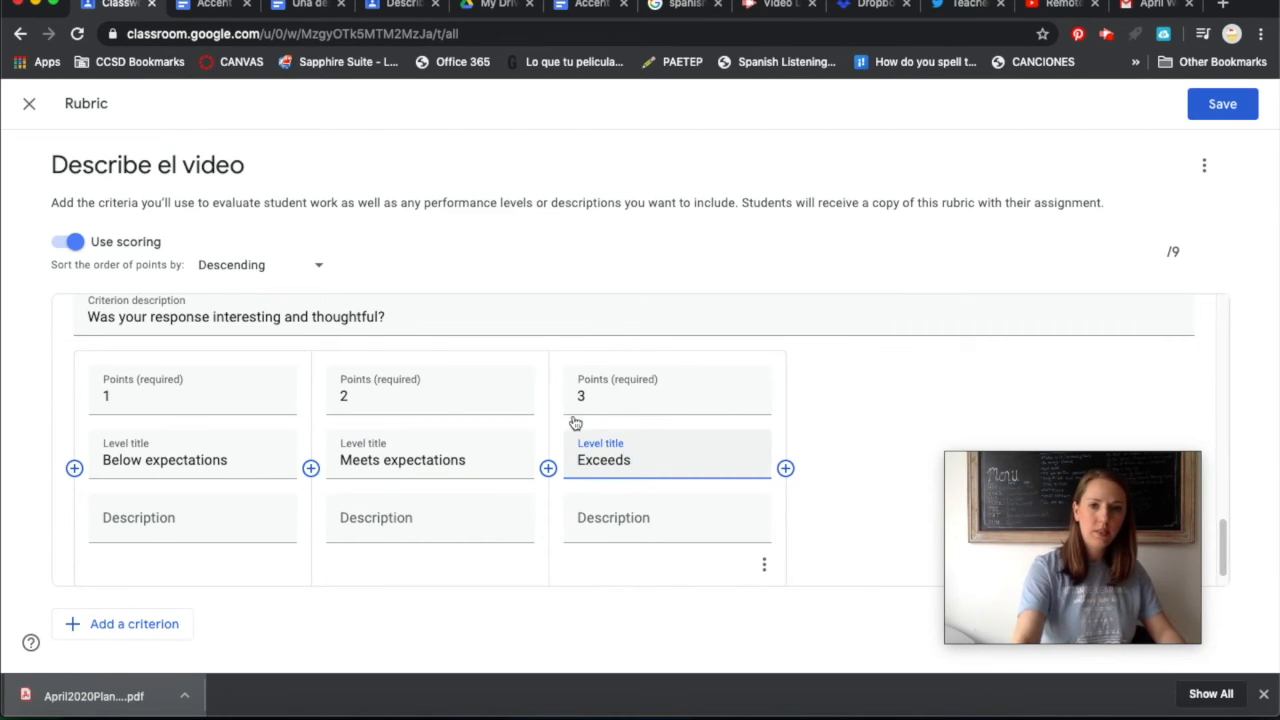
{"action": "right_click", "coordinate": [658, 460]}
{"action": "left_click", "coordinate": [694, 492]}
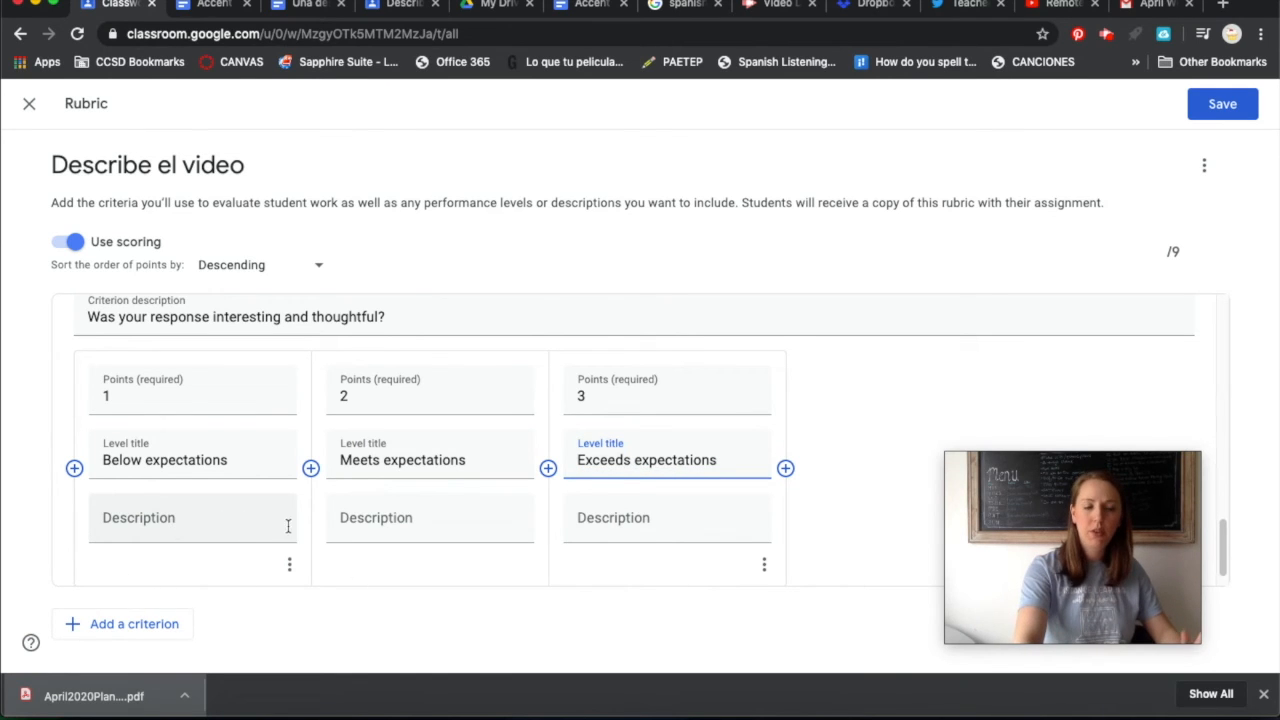
Save the completed rubric and save the Describe el video assignment with it attached.
{"action": "scroll", "coordinate": [313, 508], "scroll_direction": "up", "scroll_amount": 5}
{"action": "scroll", "coordinate": [311, 508], "scroll_direction": "up", "scroll_amount": 3}
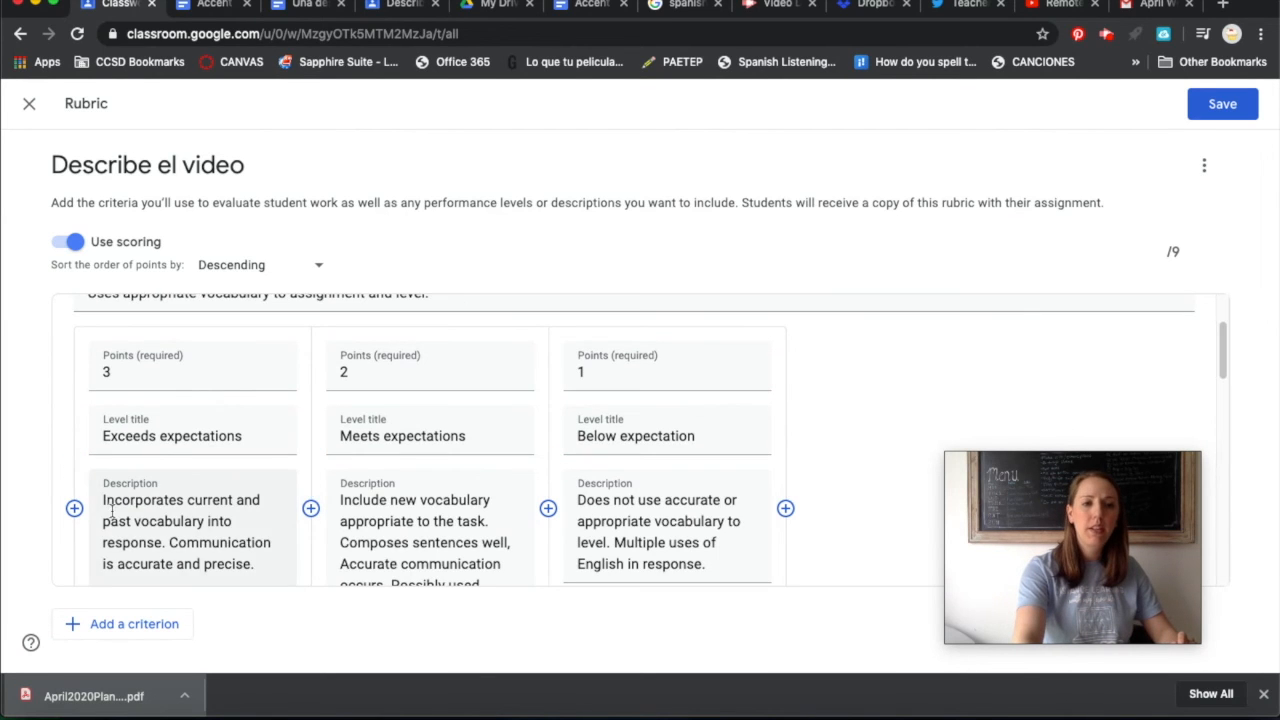
{"action": "scroll", "coordinate": [308, 508], "scroll_direction": "down", "scroll_amount": 1}
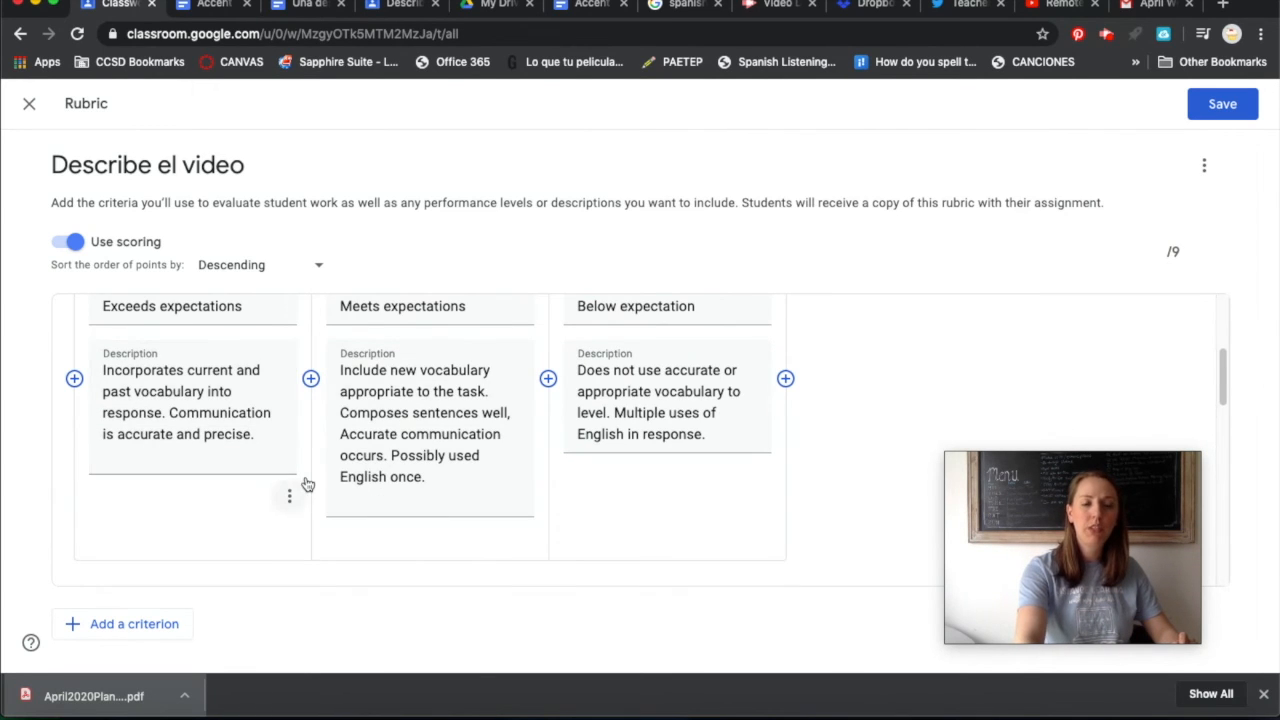
{"action": "scroll", "coordinate": [613, 405], "scroll_direction": "down", "scroll_amount": 5}
{"action": "scroll", "coordinate": [613, 405], "scroll_direction": "down", "scroll_amount": 1}
{"action": "left_click", "coordinate": [653, 430]}
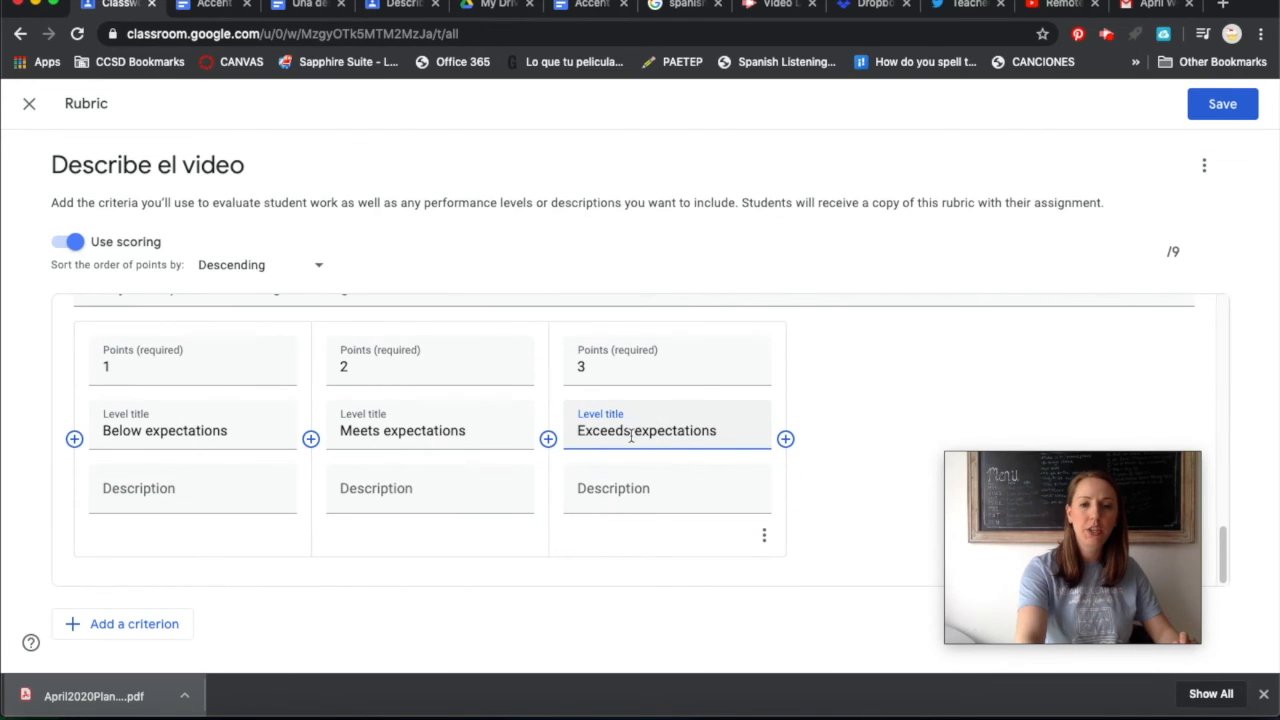
{"action": "left_click", "coordinate": [1232, 115]}
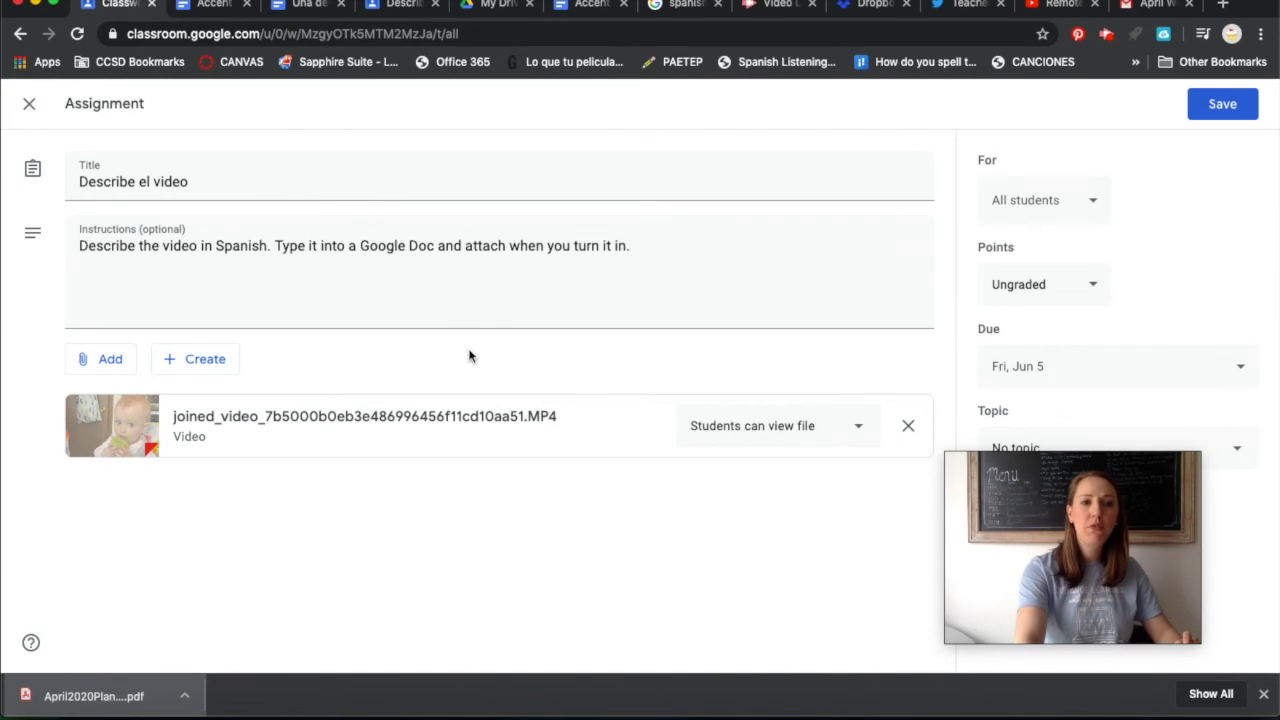
{"action": "left_click_drag", "start_coordinate": [1077, 489], "coordinate": [164, 508]}
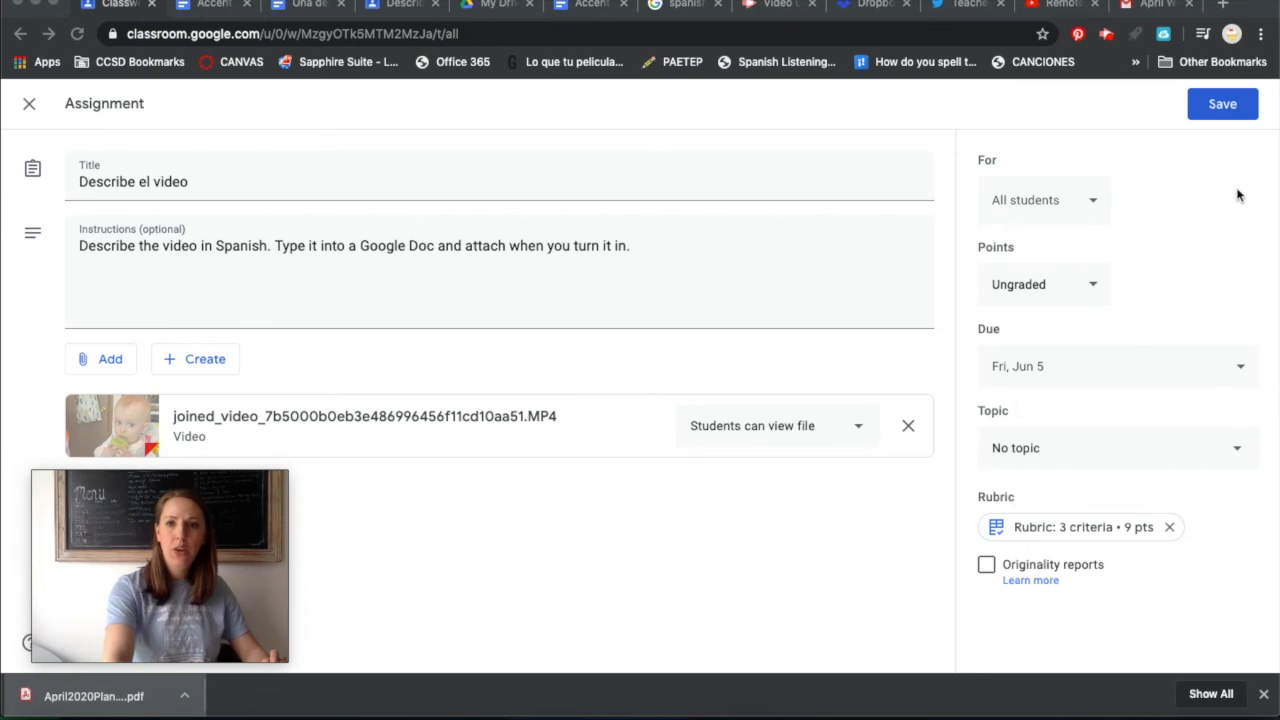
{"action": "left_click", "coordinate": [1223, 105]}
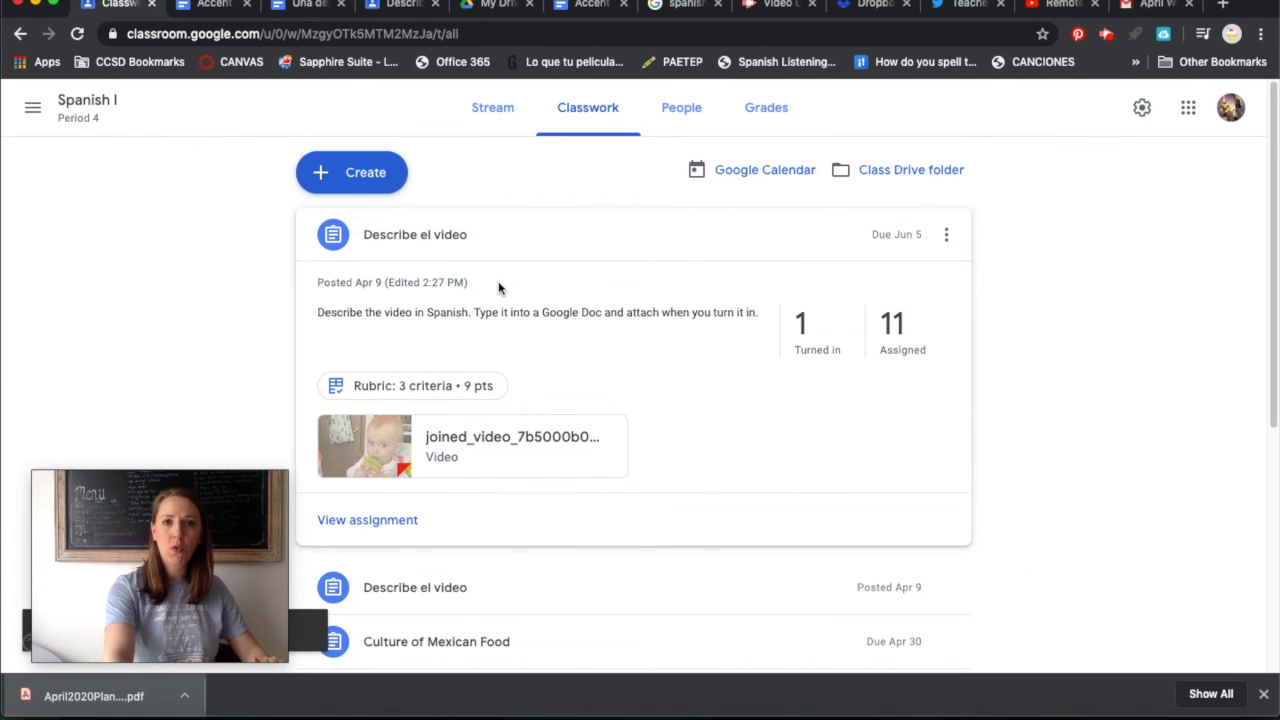
Open the assignment's saved rubric, review the levels of the Vocabulary, Grammar and Creativity criteria, and close it.
{"action": "left_click", "coordinate": [425, 393]}
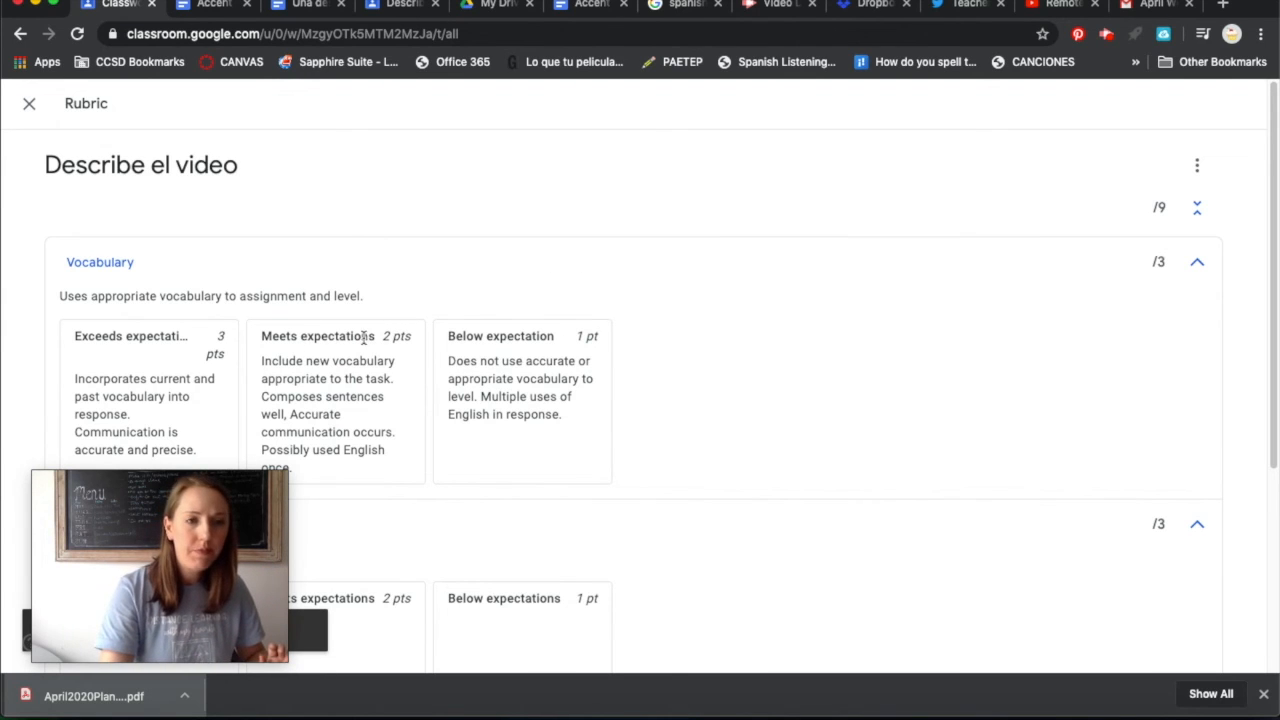
{"action": "scroll", "coordinate": [391, 356], "scroll_direction": "down", "scroll_amount": 2}
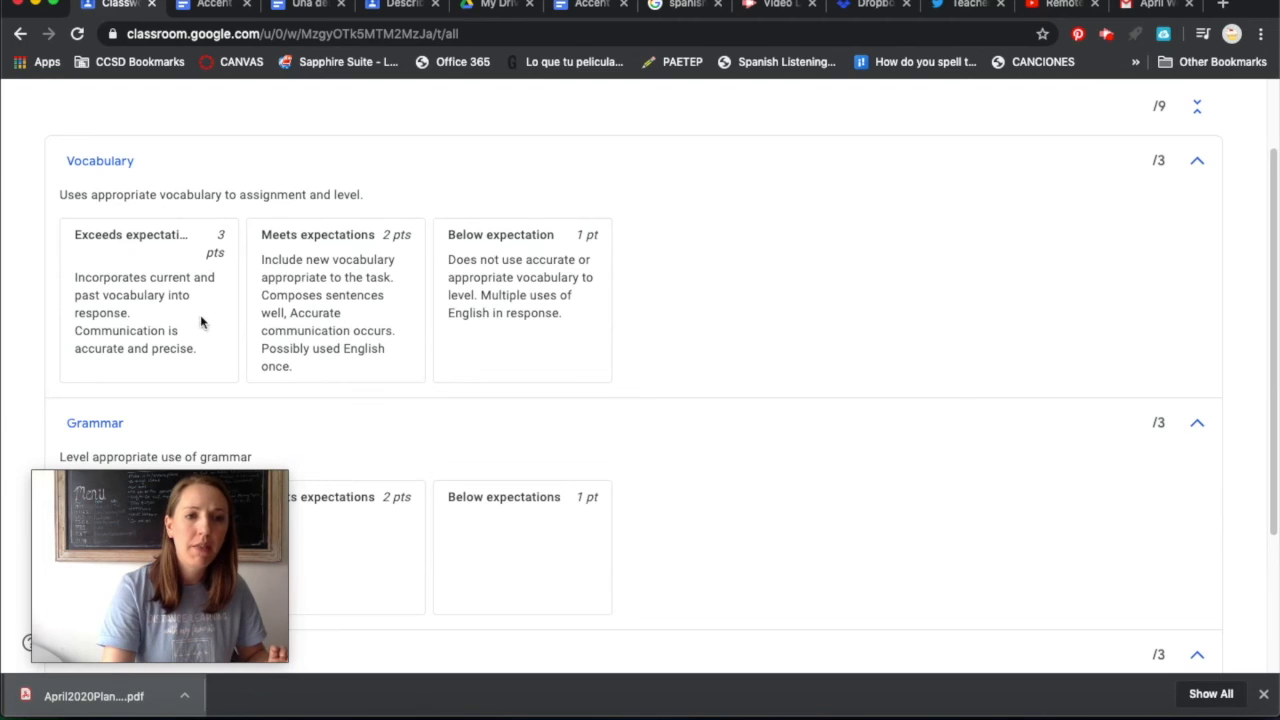
{"action": "scroll", "coordinate": [326, 311], "scroll_direction": "down", "scroll_amount": 4}
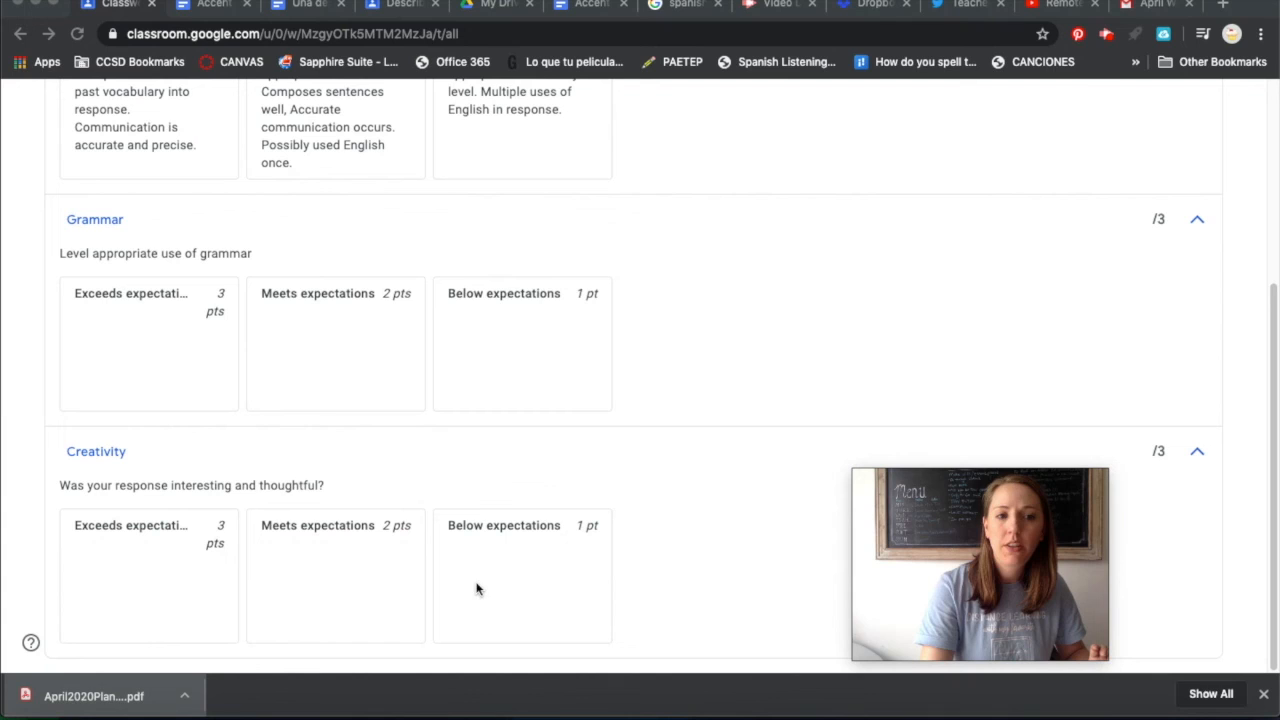
{"action": "scroll", "coordinate": [1193, 215], "scroll_direction": "up", "scroll_amount": 5}
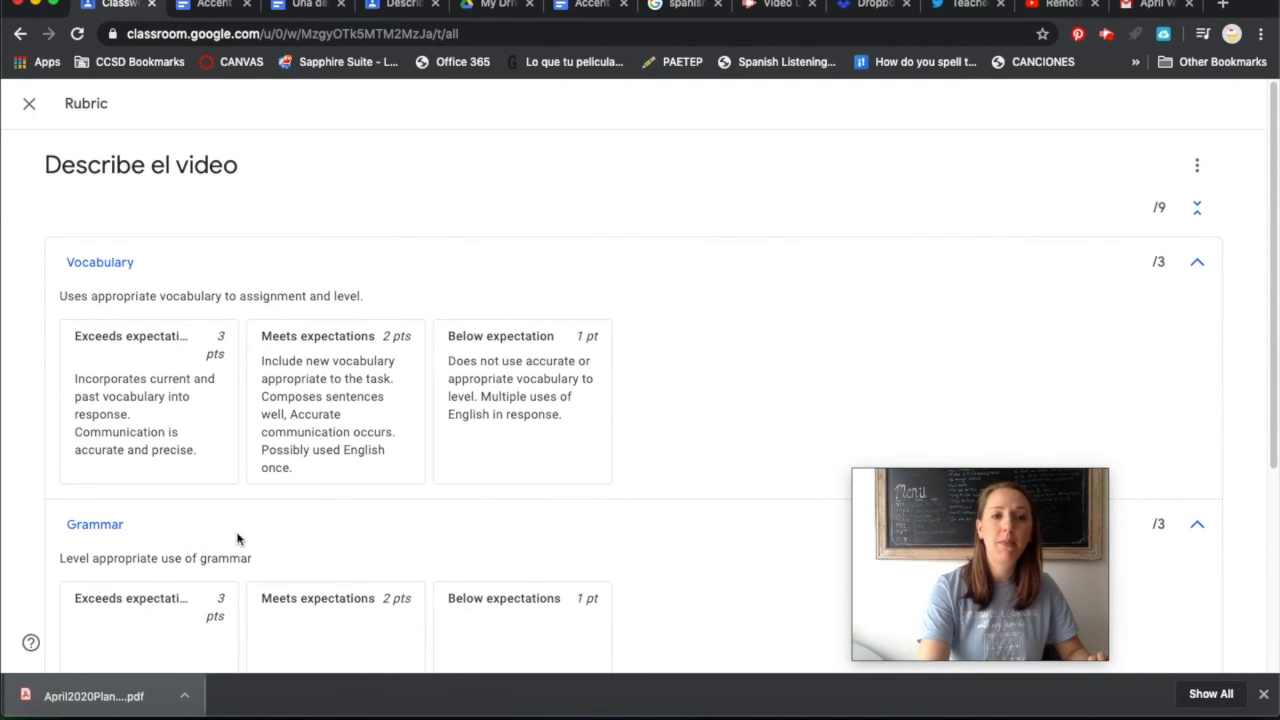
{"action": "scroll", "coordinate": [360, 560], "scroll_direction": "down", "scroll_amount": 3}
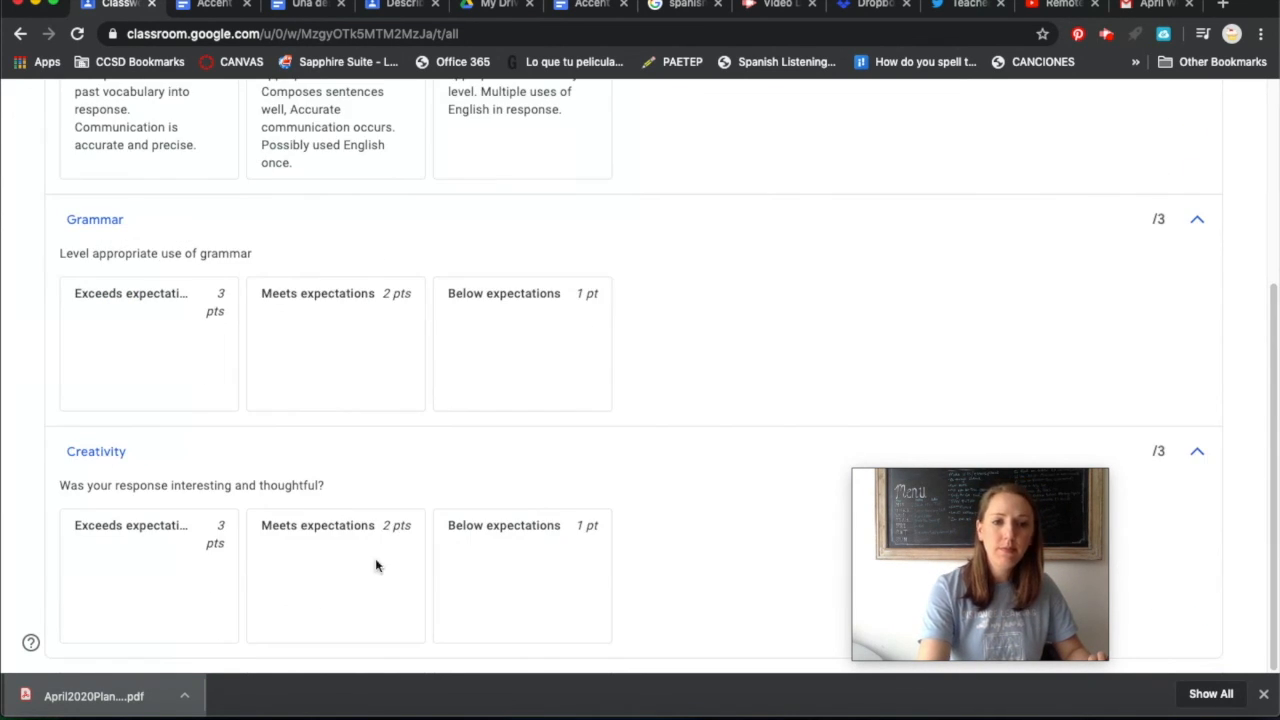
{"action": "scroll", "coordinate": [394, 543], "scroll_direction": "up", "scroll_amount": 3}
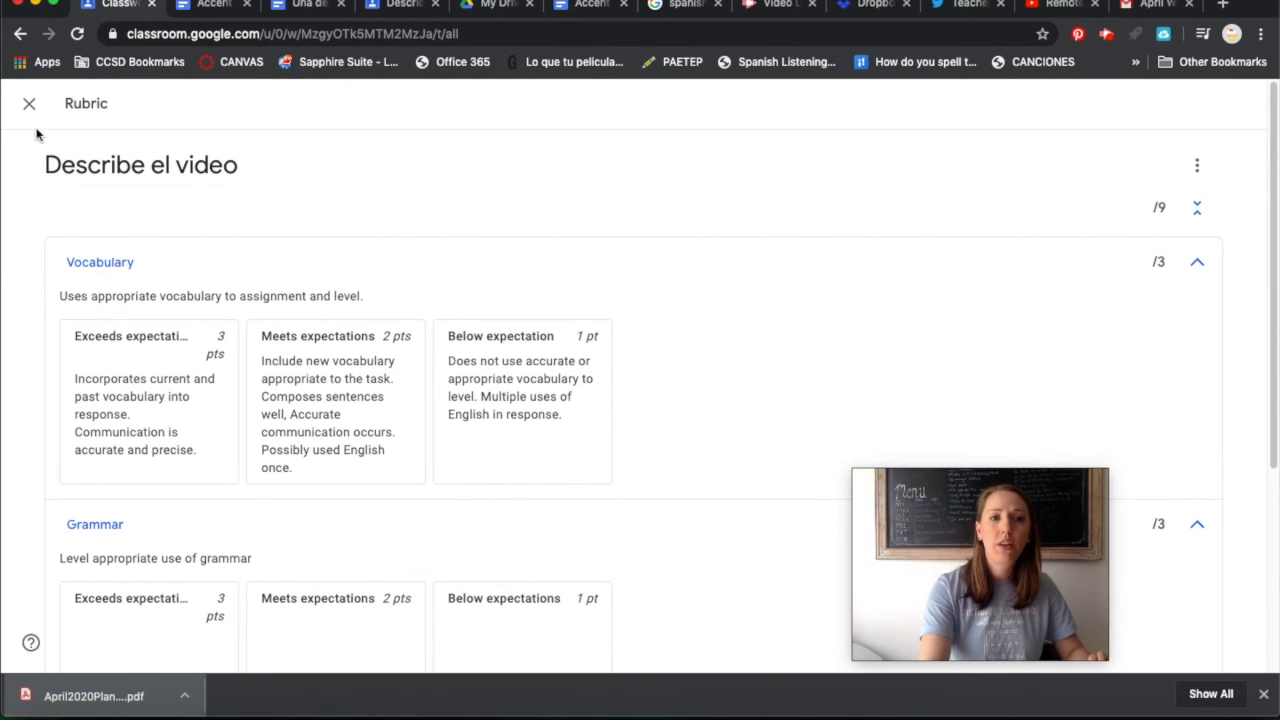
{"action": "scroll", "coordinate": [165, 430], "scroll_direction": "down", "scroll_amount": 3}
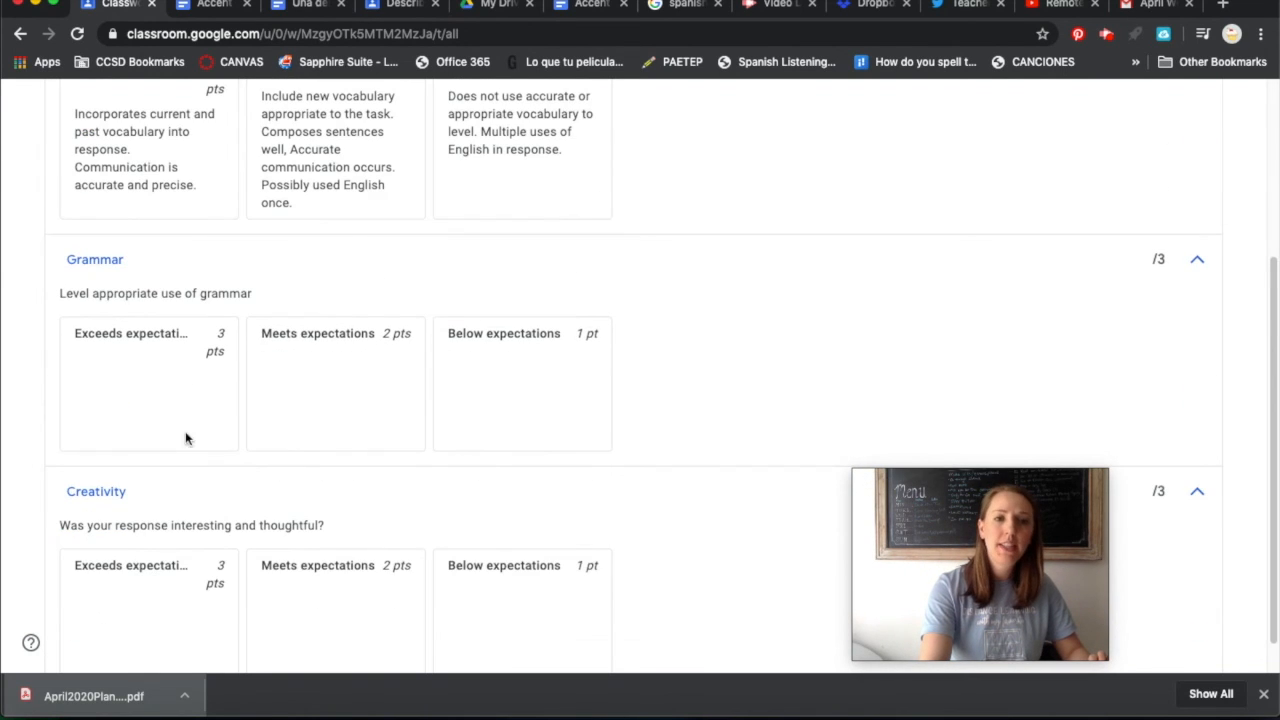
{"action": "scroll", "coordinate": [330, 480], "scroll_direction": "down", "scroll_amount": 1}
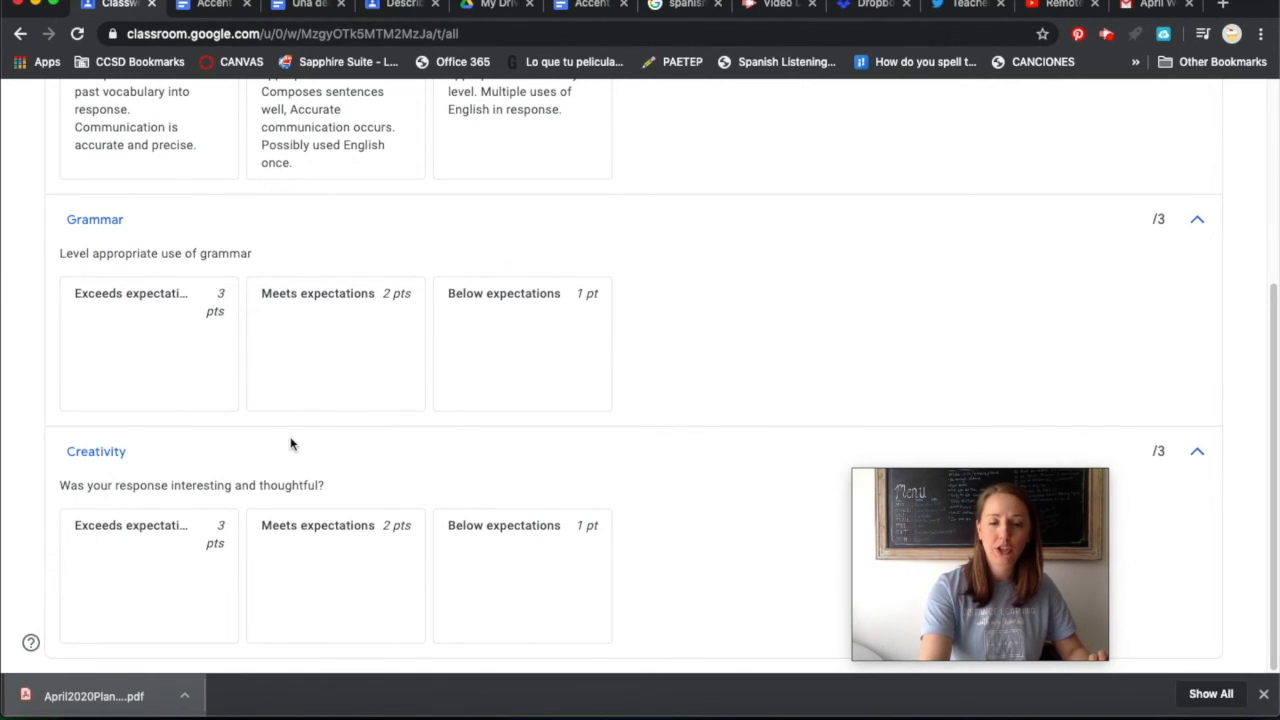
{"action": "scroll", "coordinate": [283, 400], "scroll_direction": "up", "scroll_amount": 3}
{"action": "left_click", "coordinate": [28, 106]}
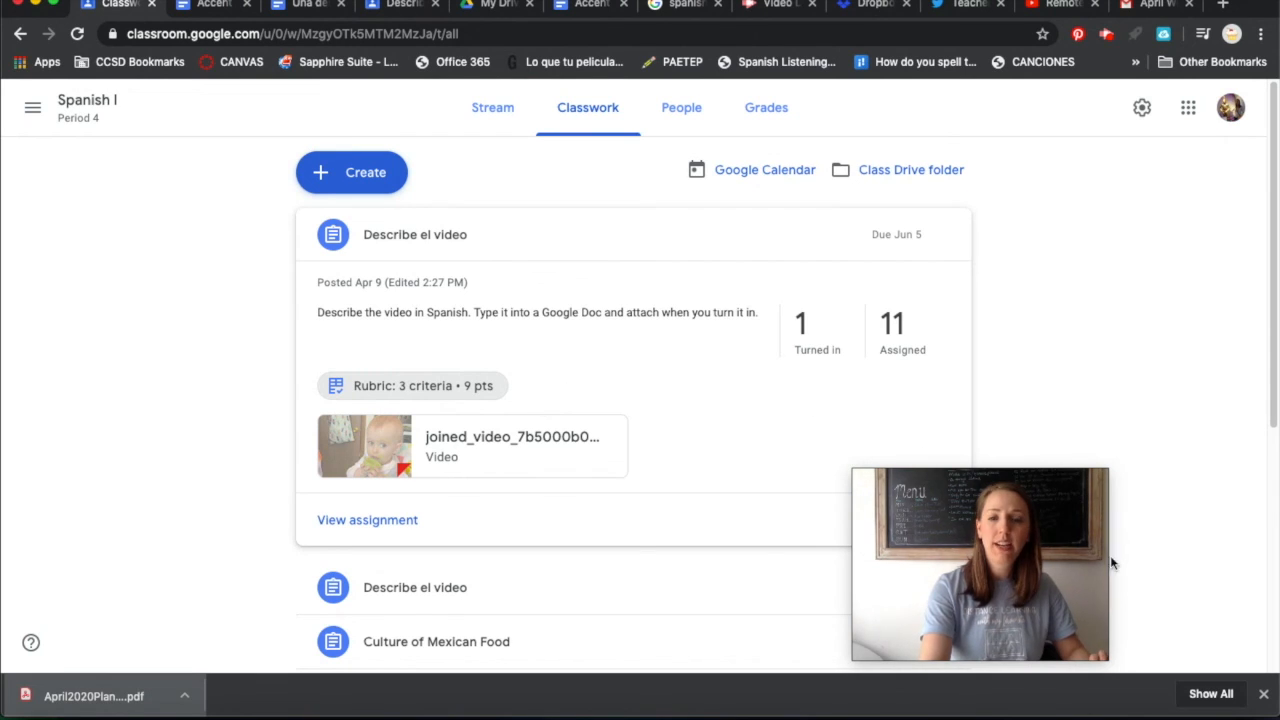